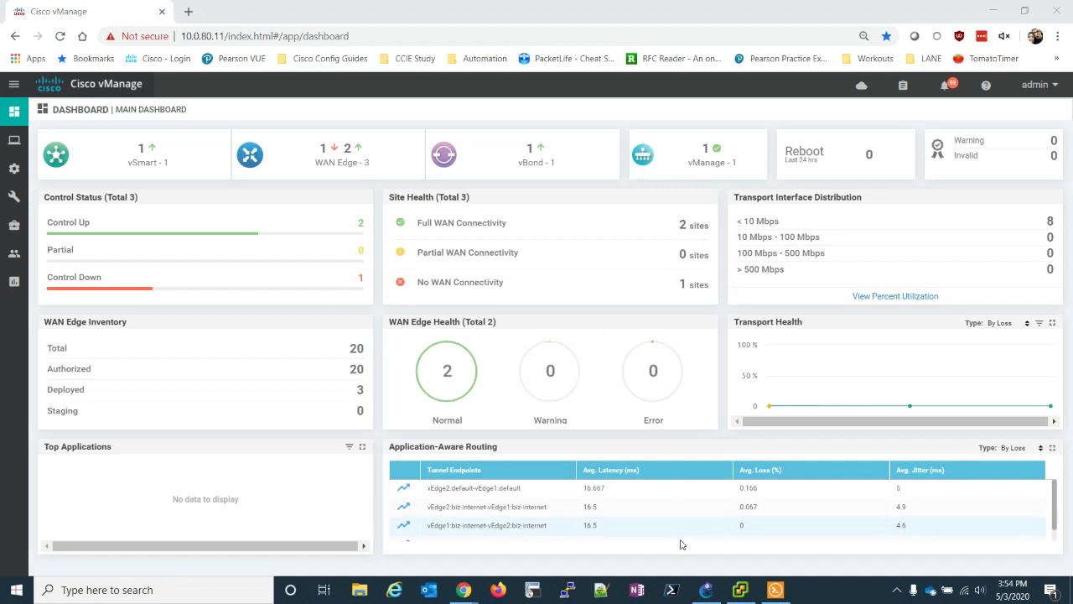
# - Log in to the vEdge-1 console in a maximized Solar-PuTTY window
pyautogui.click(770, 592)
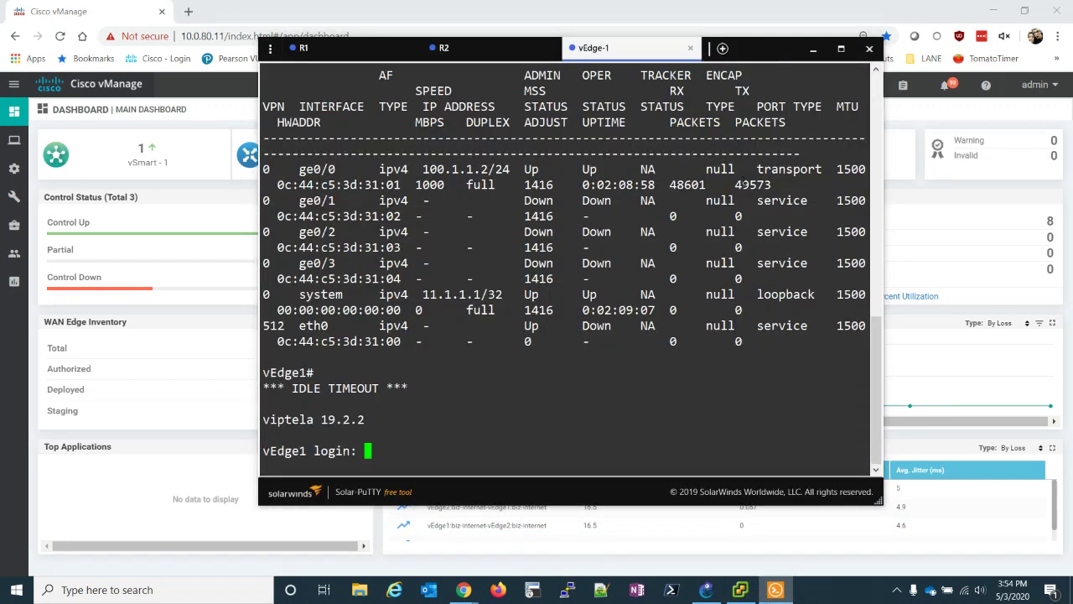
pyautogui.click(841, 48)
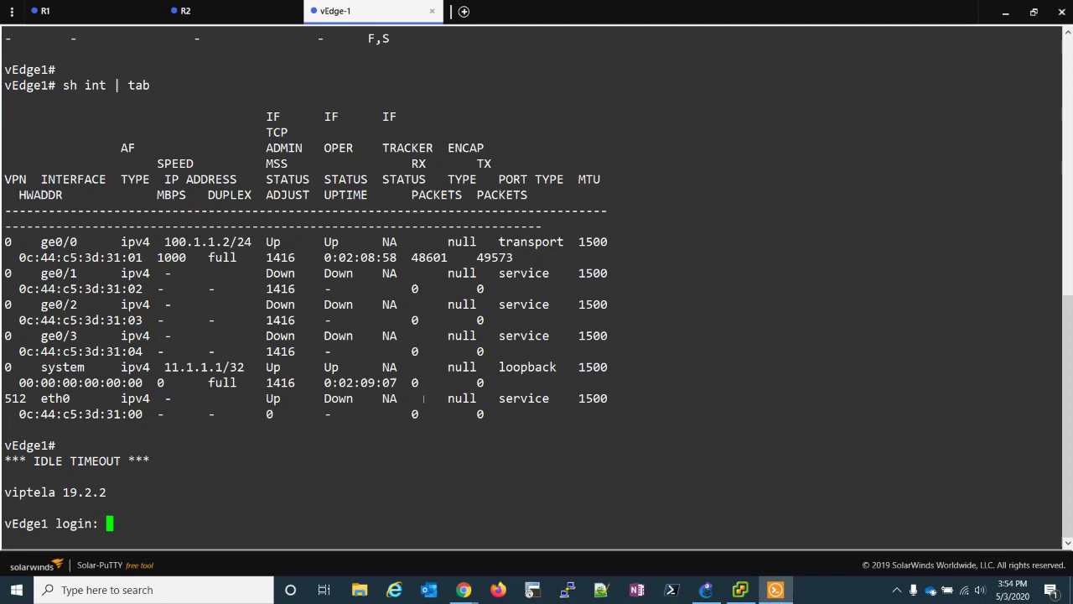
pyautogui.press('Return')
pyautogui.write('admin')
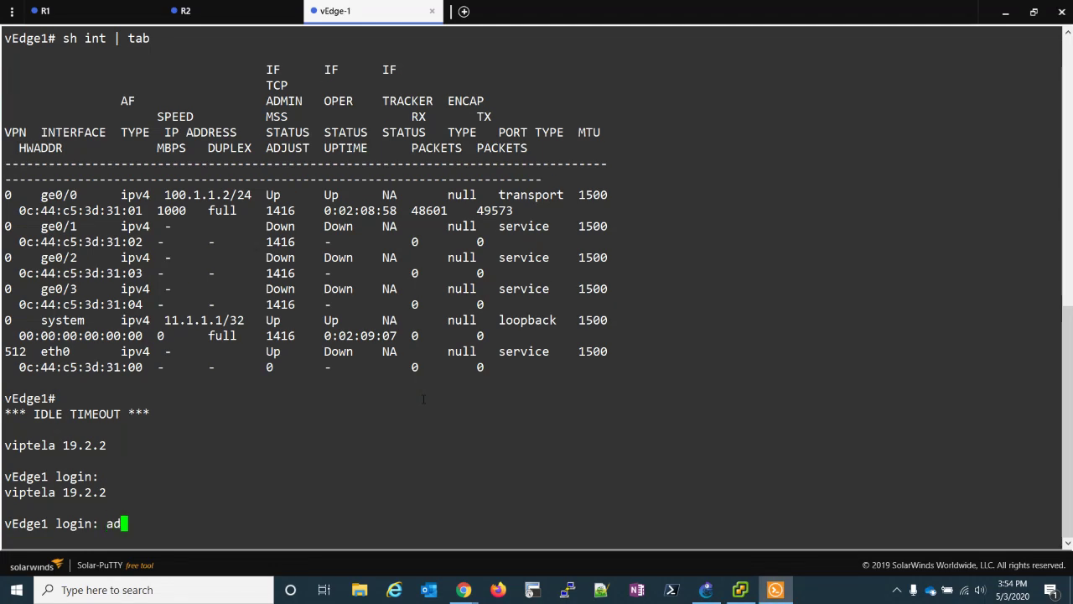
pyautogui.press('Return')
pyautogui.write('admin')
pyautogui.press('Return')
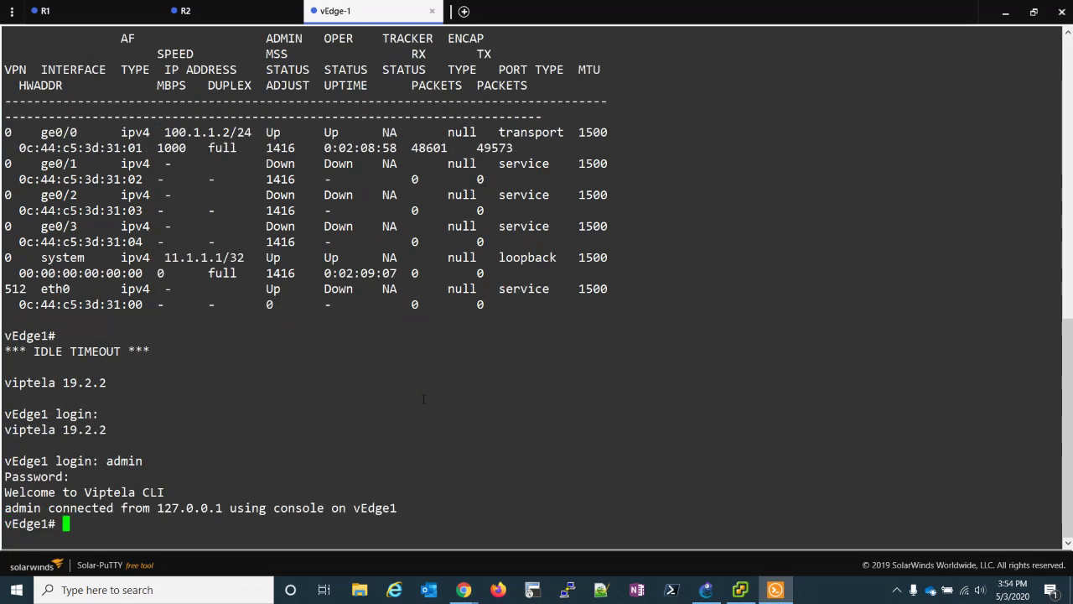
# - List interfaces with 'sh int | tab'; highlight ge0/0 (VPN 0, 100.1.1.2/24), VPN 512, ge0/2
pyautogui.press('Return')
pyautogui.press('Return')
pyautogui.press('Return')
pyautogui.press('Return')
pyautogui.write('sh int ')
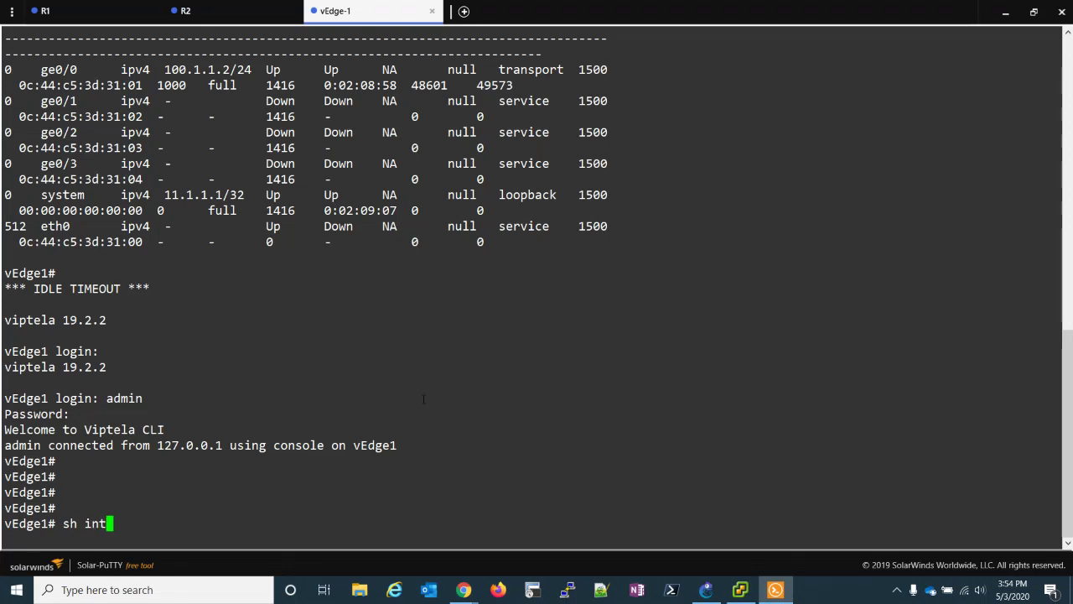
pyautogui.write('| tab')
pyautogui.press('Return')
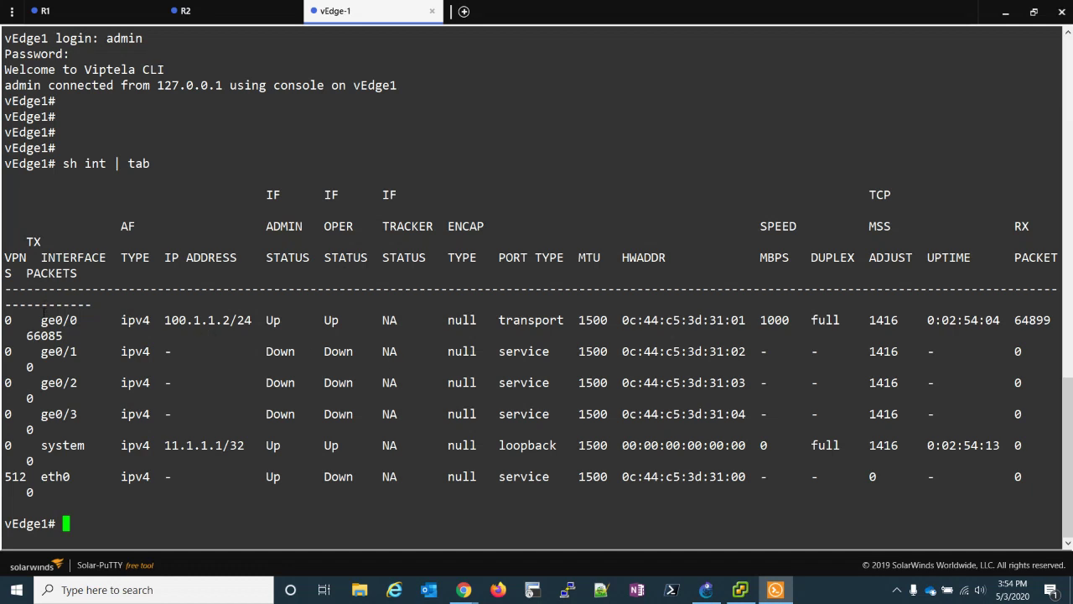
pyautogui.moveTo(42, 319); pyautogui.dragTo(85, 320)
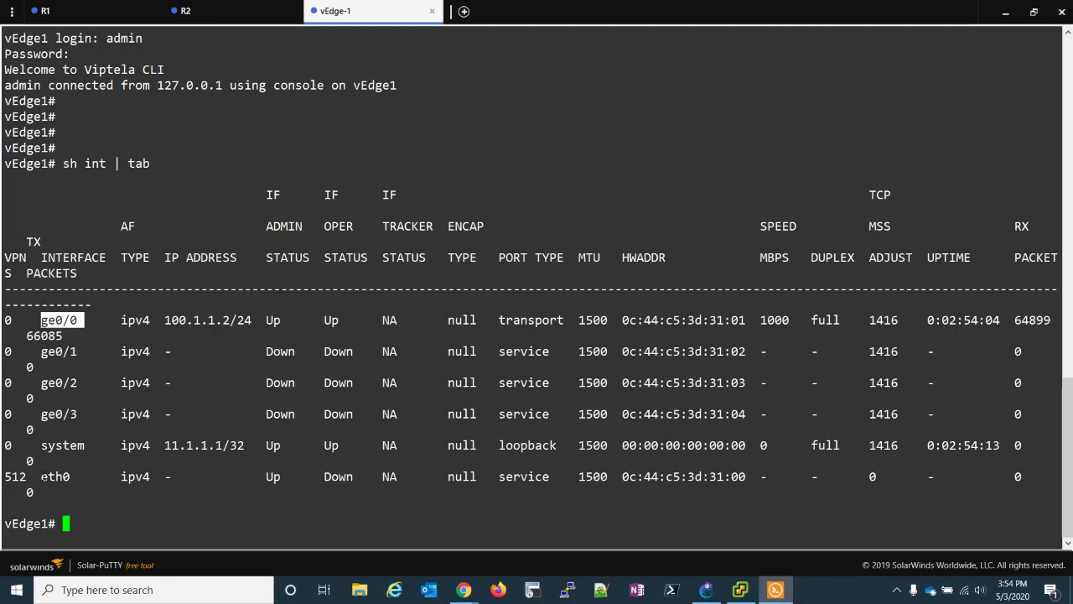
pyautogui.moveTo(42, 476); pyautogui.dragTo(4, 476)
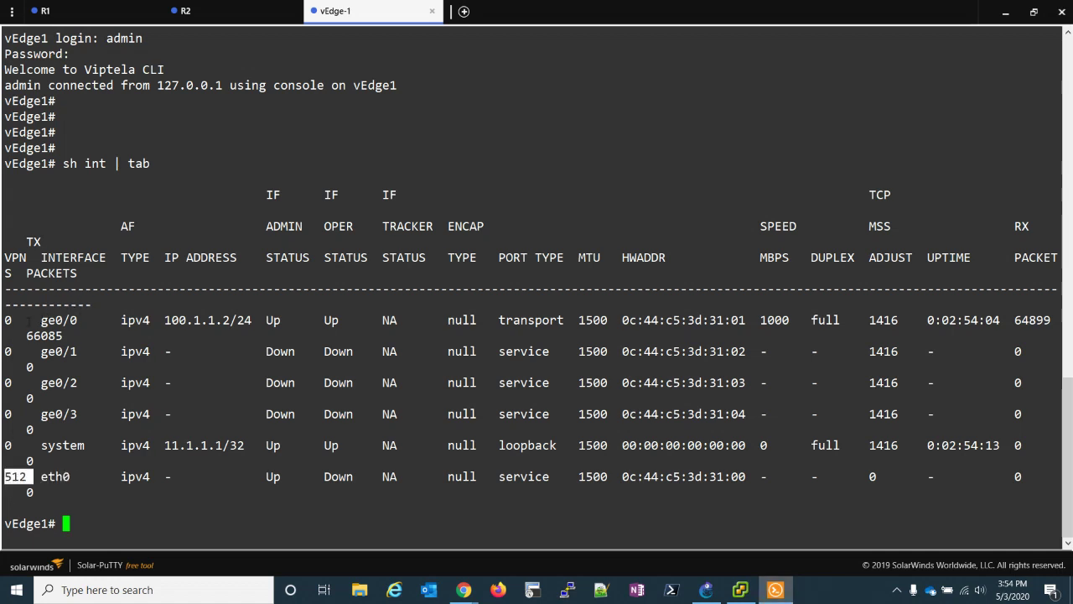
pyautogui.moveTo(17, 319); pyautogui.dragTo(4, 319)
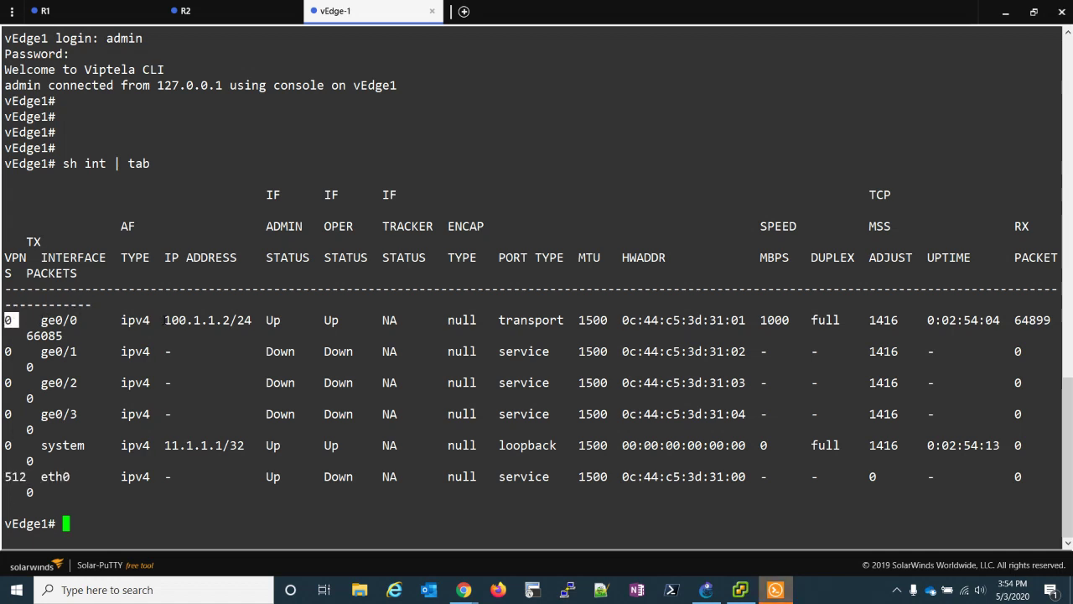
pyautogui.moveTo(157, 319); pyautogui.dragTo(251, 320)
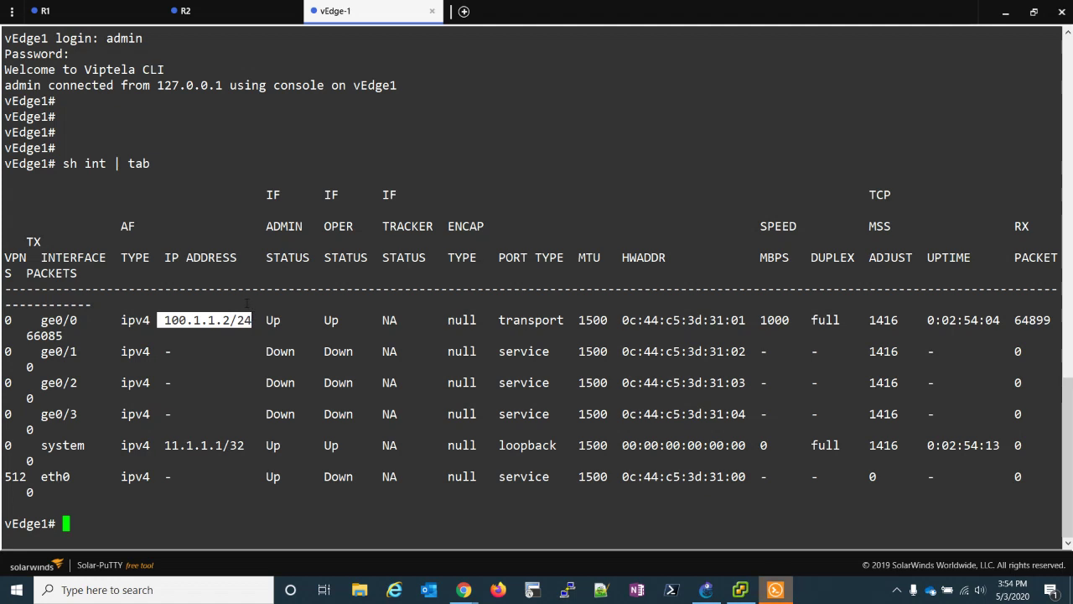
pyautogui.moveTo(81, 382); pyautogui.dragTo(41, 382)
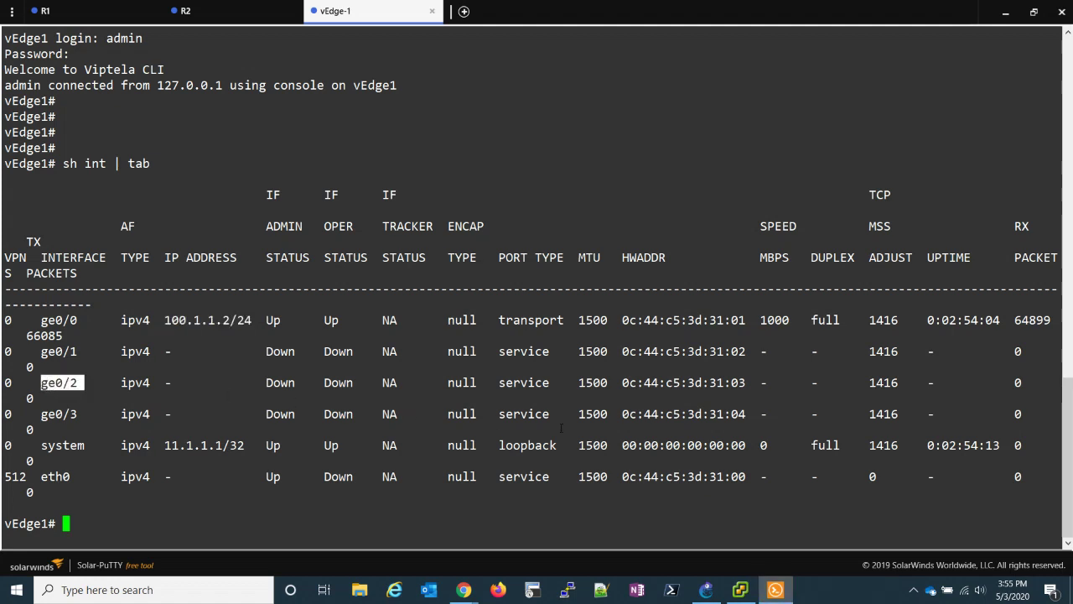
# - Review the GNS3 SD-WAN-LAB topology showing vEdge-1 linked to INET, MPLS and R1
pyautogui.click(709, 591)
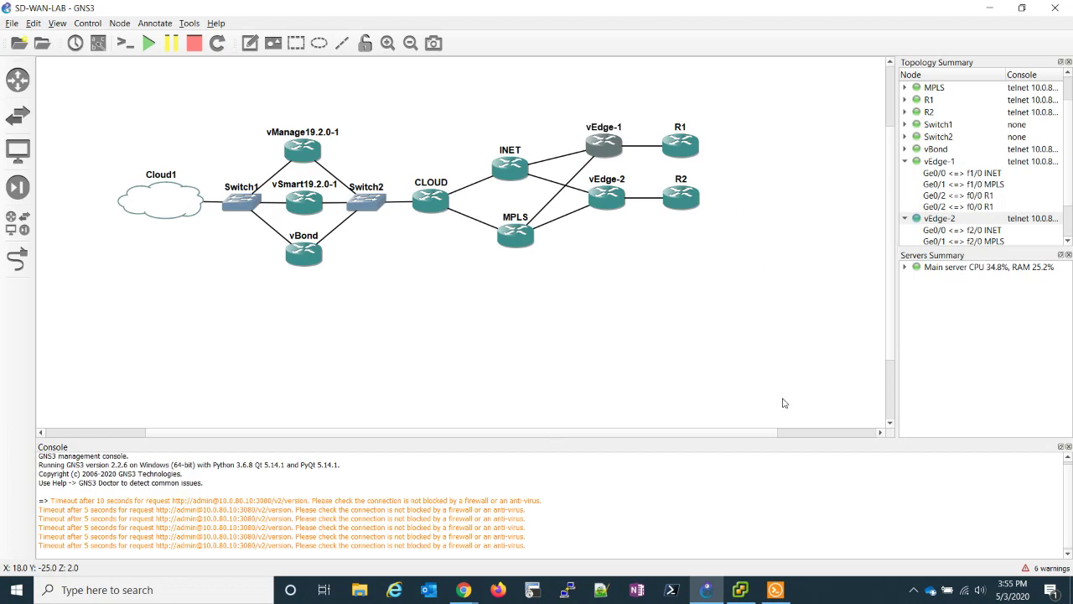
# - Check R1's loopback 10.11.11.1, fa0/0 10.11.1.2 and OSPF network 10.0.0.0, then R2's config
pyautogui.click(775, 590)
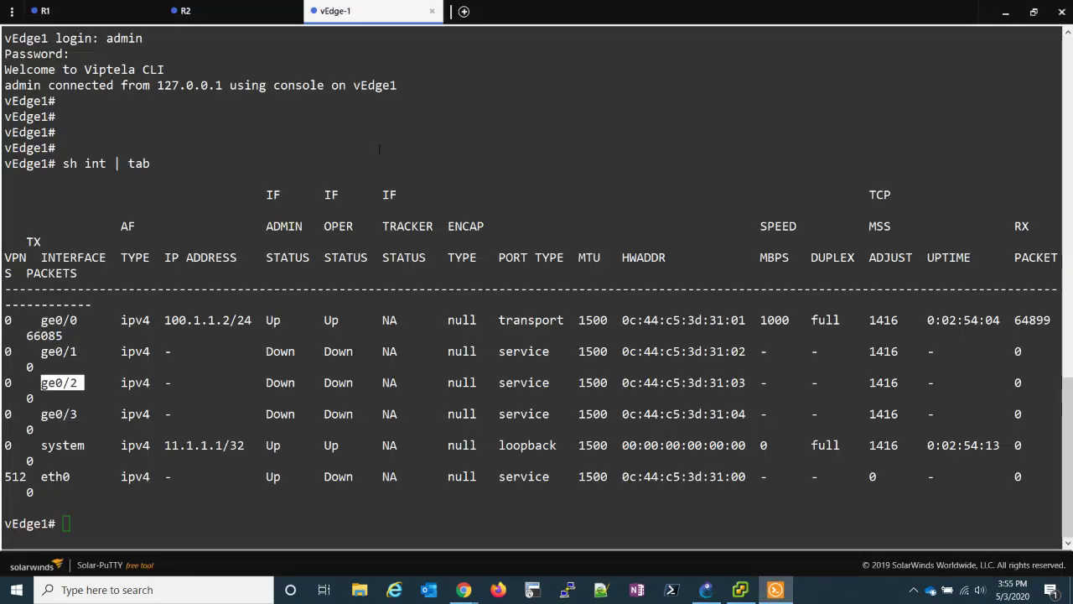
pyautogui.click(48, 11)
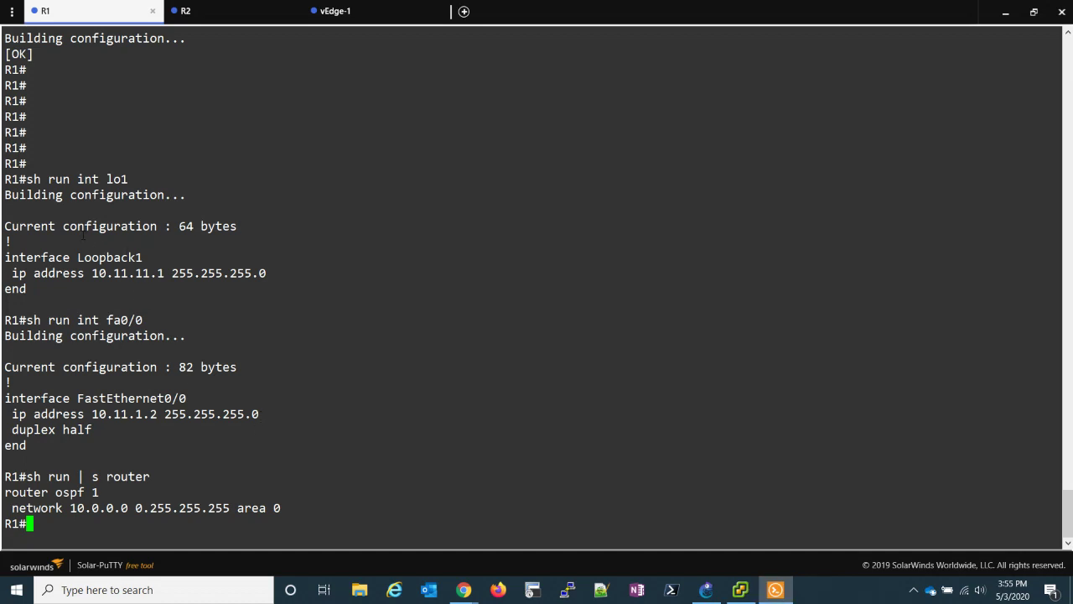
pyautogui.moveTo(85, 273); pyautogui.dragTo(164, 273)
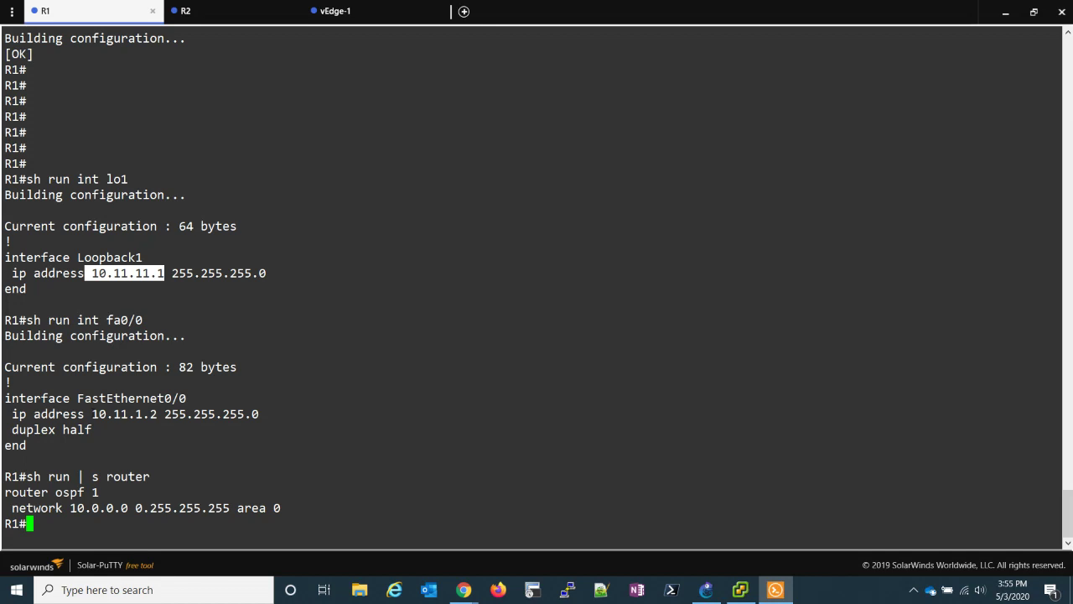
pyautogui.moveTo(91, 413); pyautogui.dragTo(157, 414)
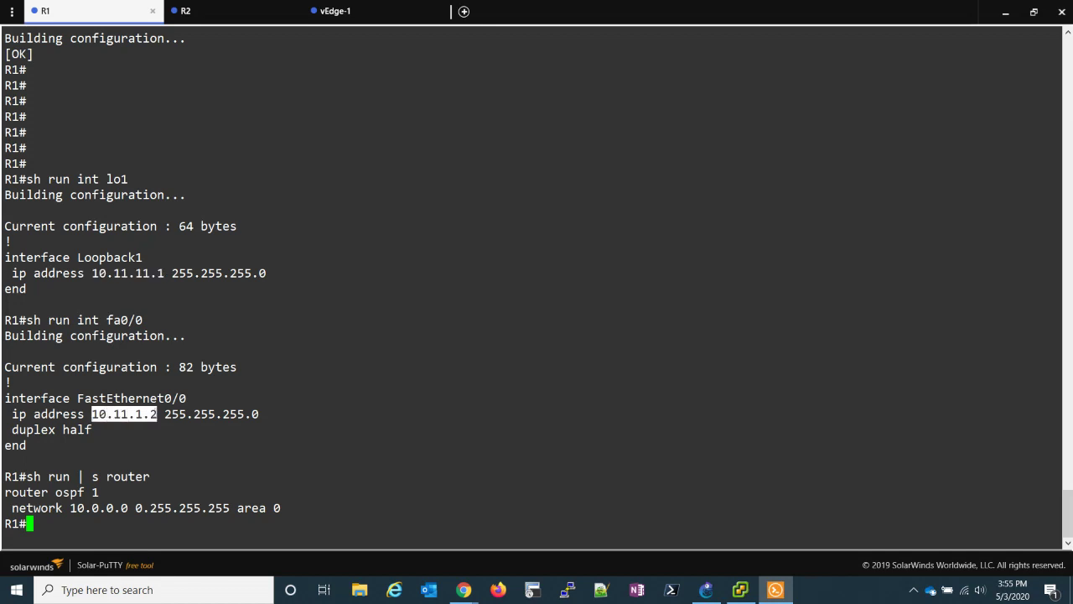
pyautogui.moveTo(70, 507); pyautogui.dragTo(276, 507)
pyautogui.click(243, 507)
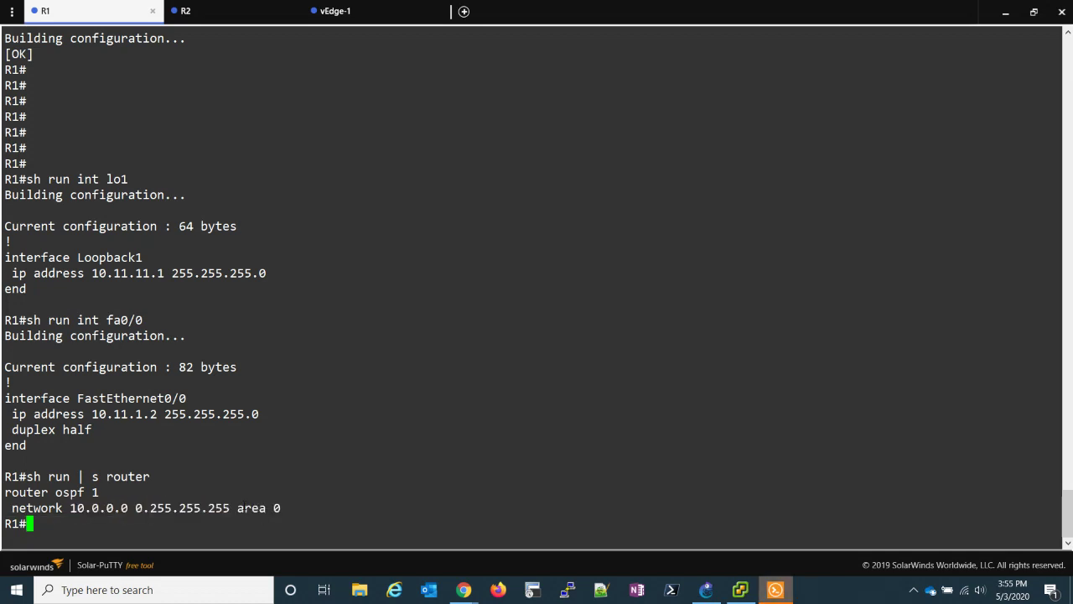
pyautogui.click(222, 17)
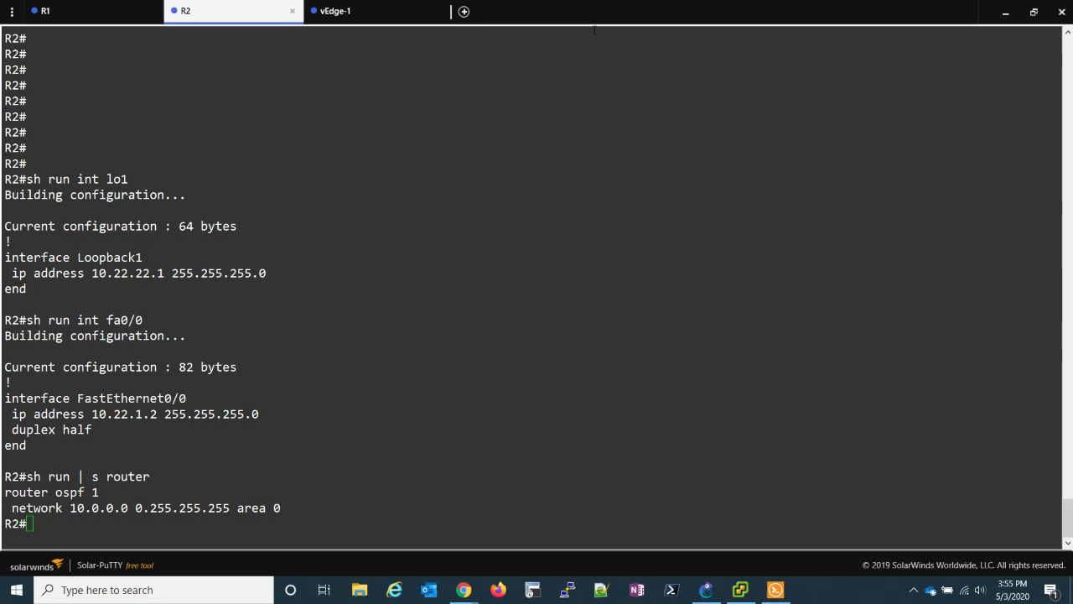
# - Start a new vEdge Cloud VPN feature template from Configuration > Templates > Feature
pyautogui.moveTo(463, 589)
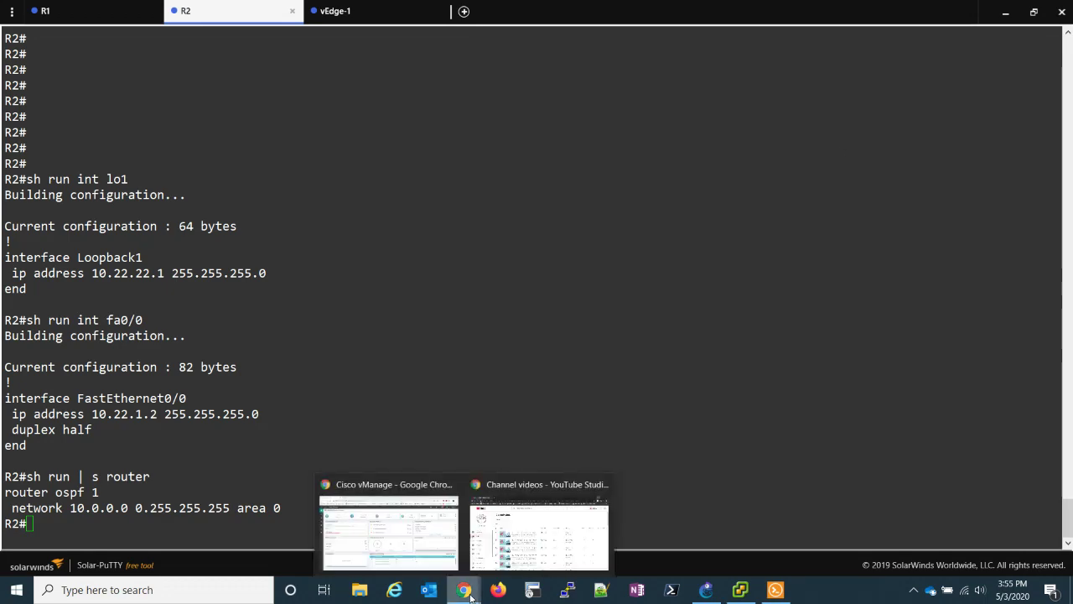
pyautogui.click(363, 508)
pyautogui.moveTo(15, 171)
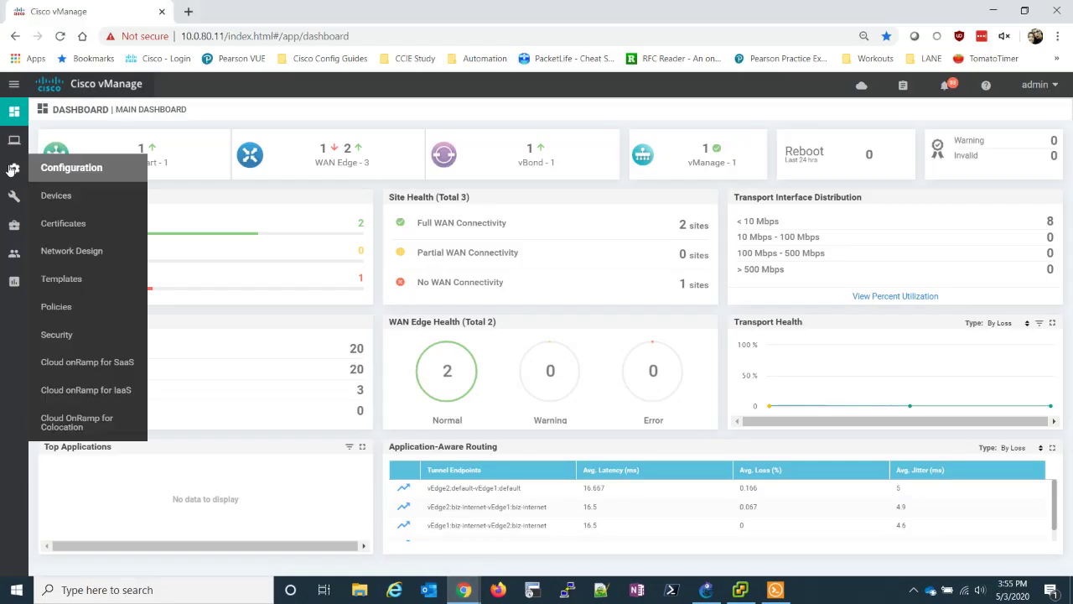
pyautogui.click(62, 279)
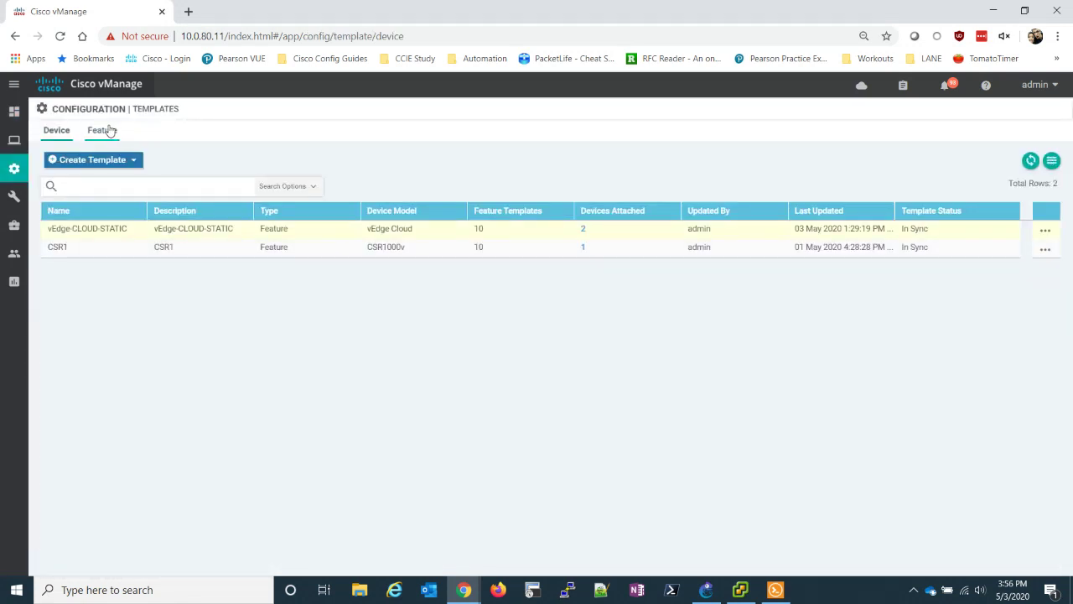
pyautogui.click(109, 131)
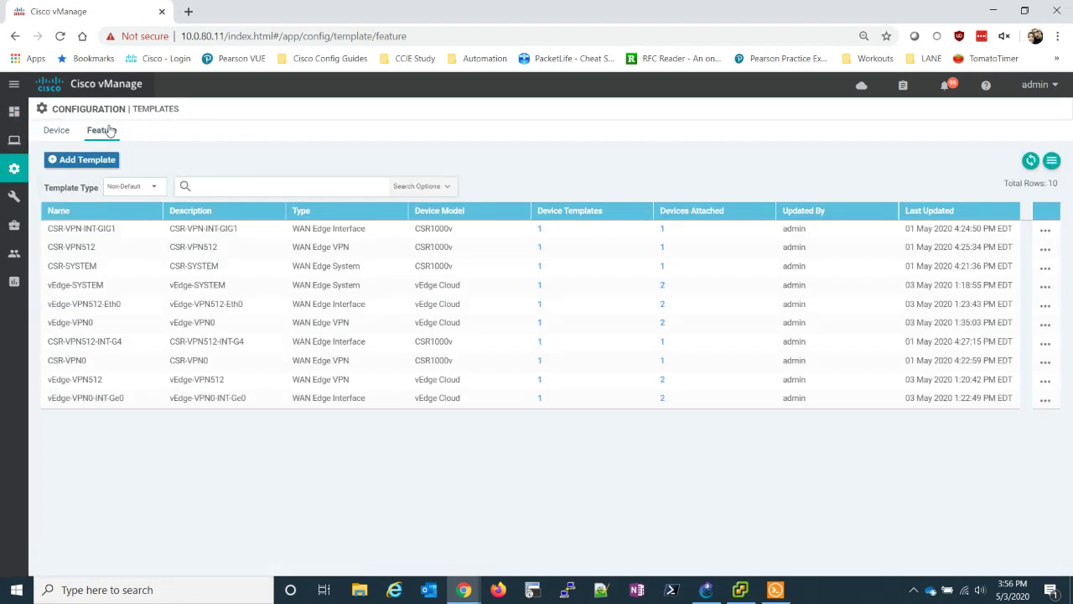
pyautogui.click(88, 160)
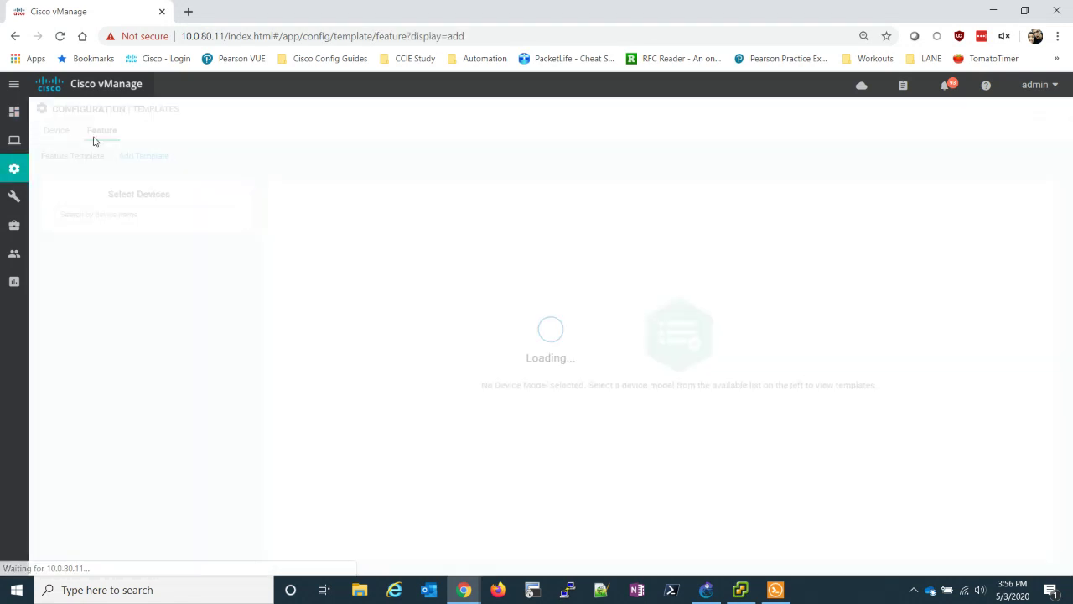
pyautogui.scroll(-15, 159, 311)
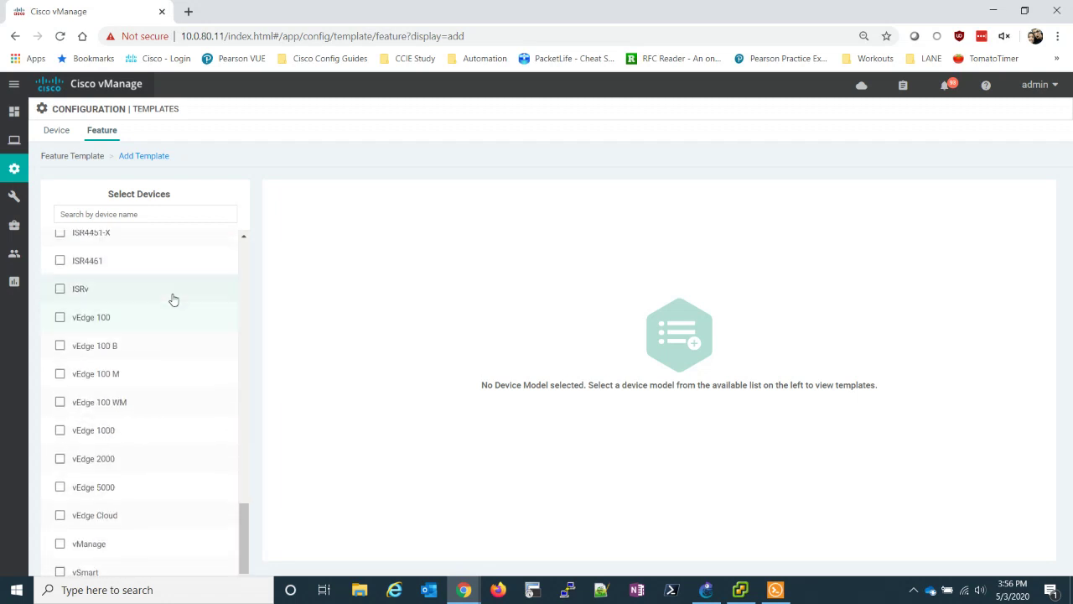
pyautogui.click(64, 519)
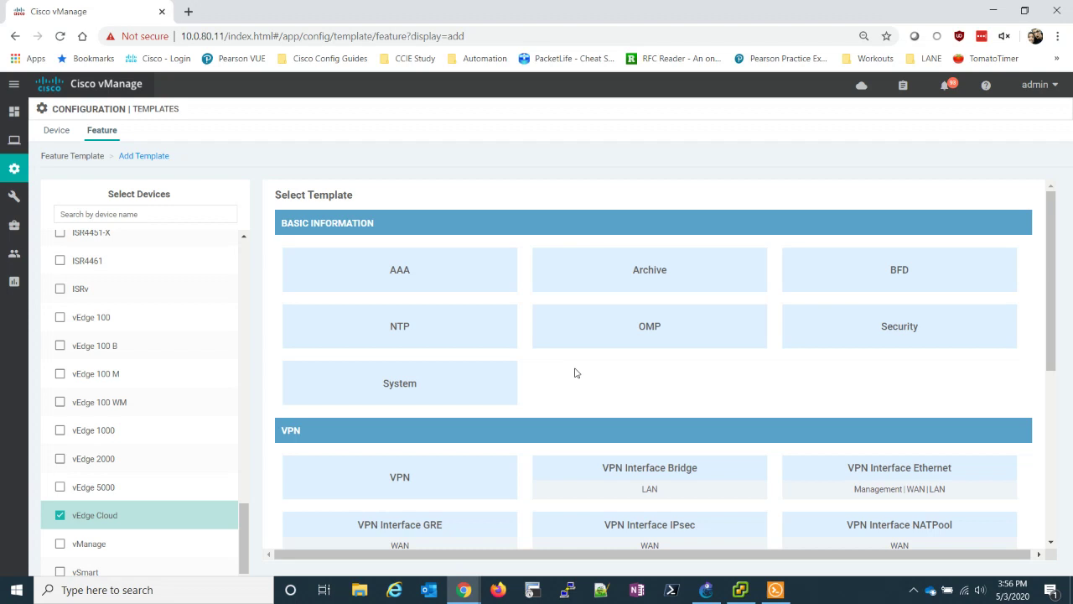
pyautogui.scroll(-1, 575, 371)
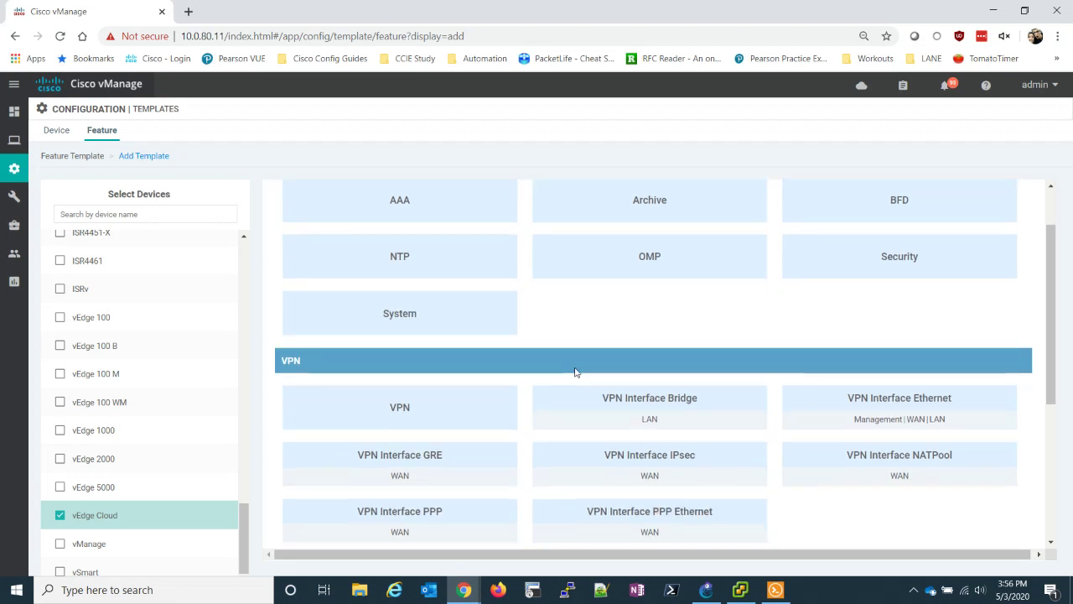
pyautogui.click(429, 413)
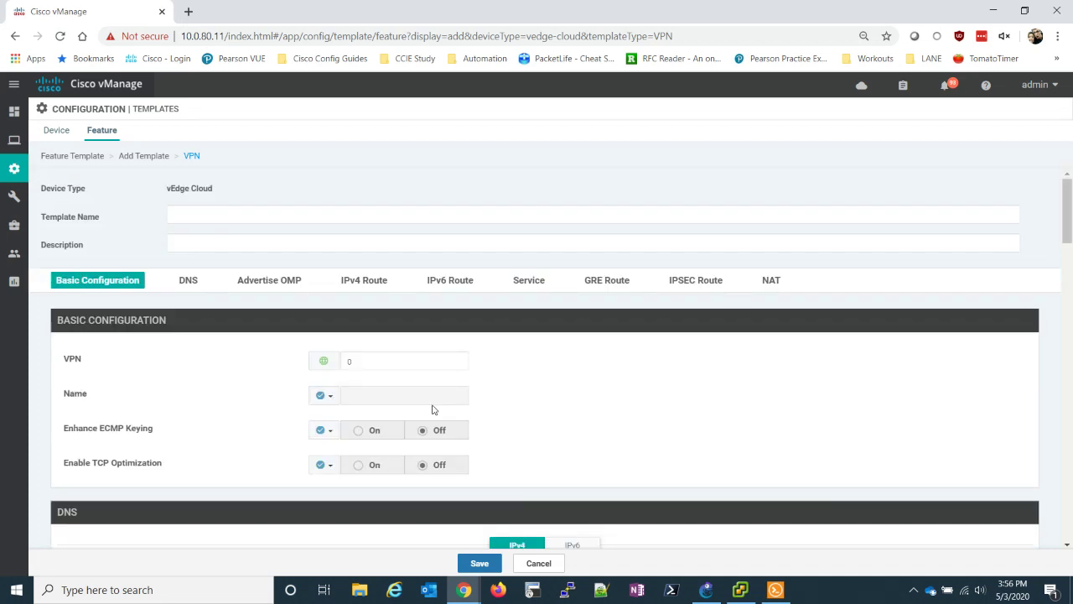
# - Name the template vEdge-VPN1 and fill in its description
pyautogui.click(315, 221)
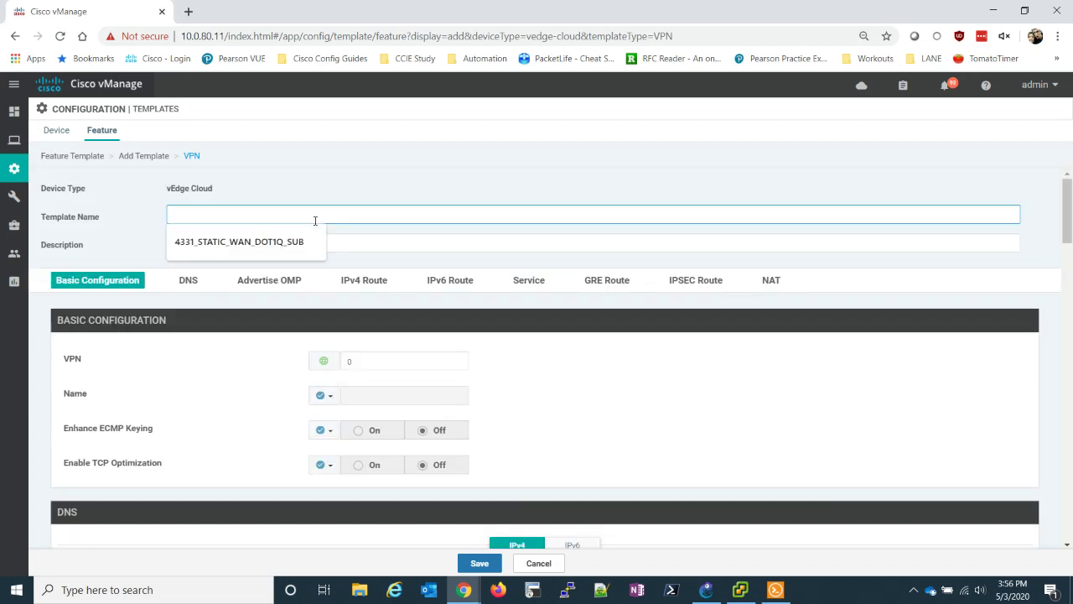
pyautogui.write('vEdge-VPN1')
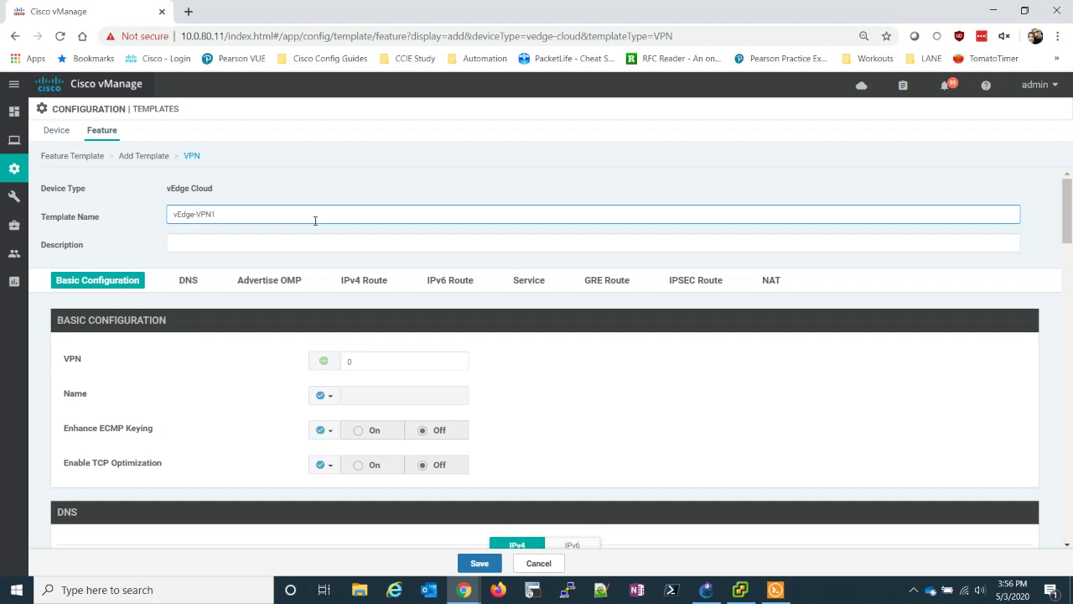
pyautogui.press('Tab')
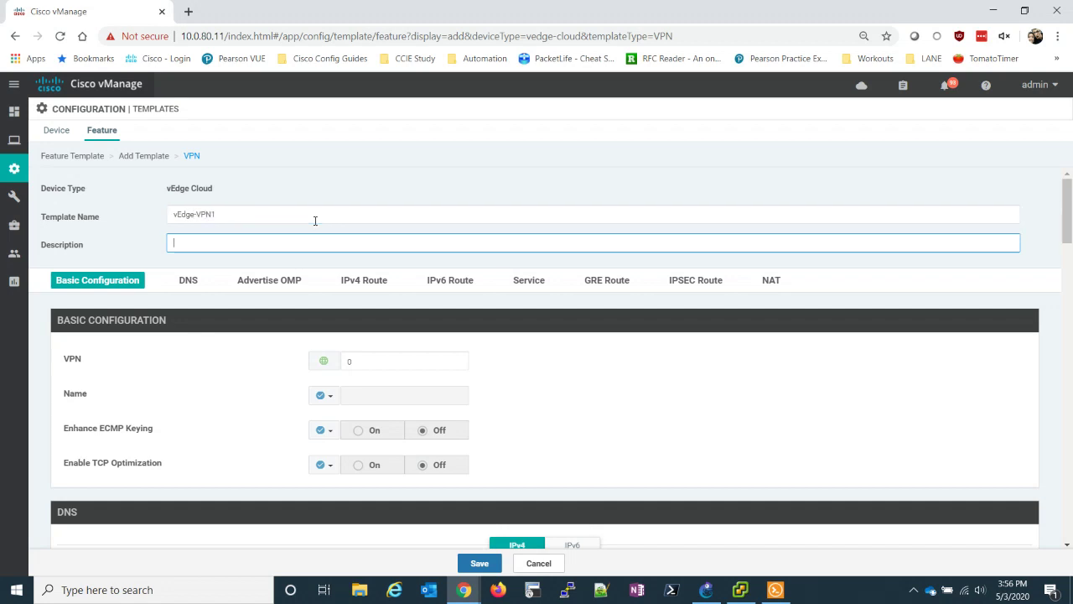
pyautogui.write('vEdge')
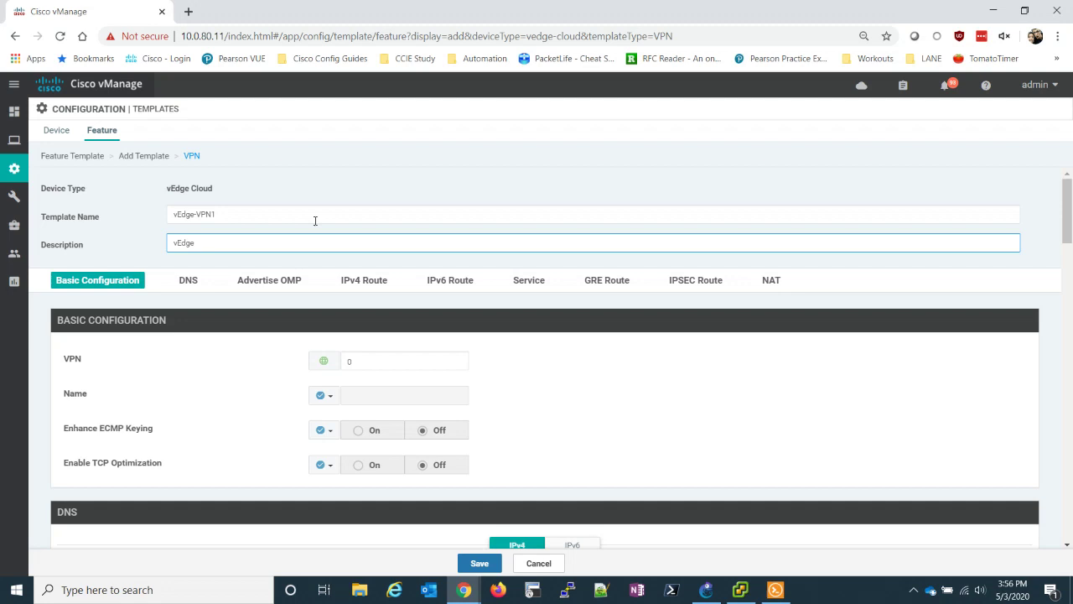
pyautogui.write('-VPN1')
# - Set VPN 1 with the global name CORPORATE and save the template
pyautogui.click(349, 361)
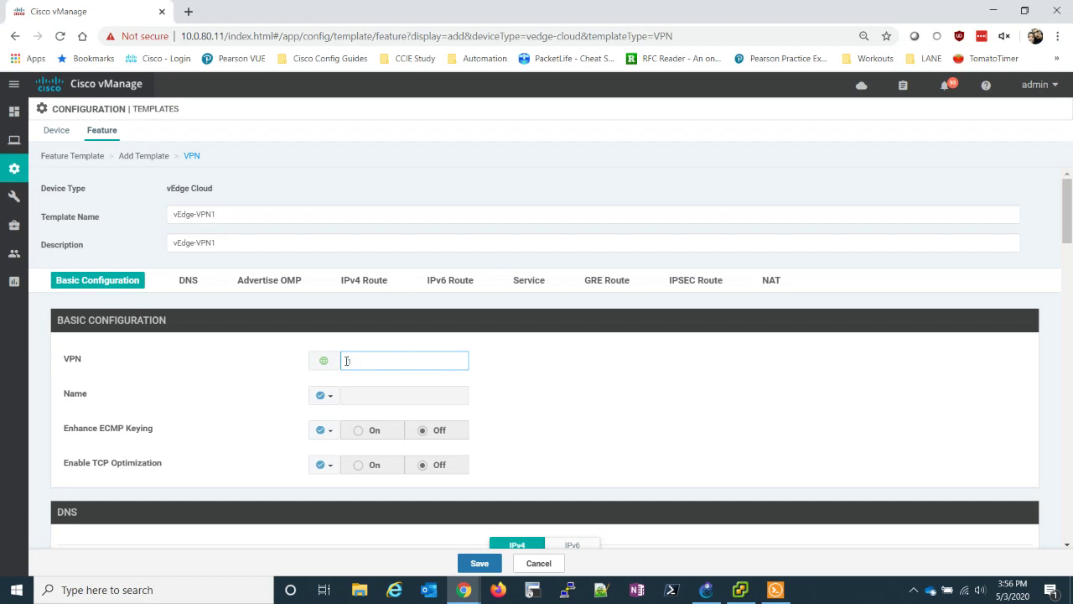
pyautogui.write('1')
pyautogui.click(323, 395)
pyautogui.click(336, 414)
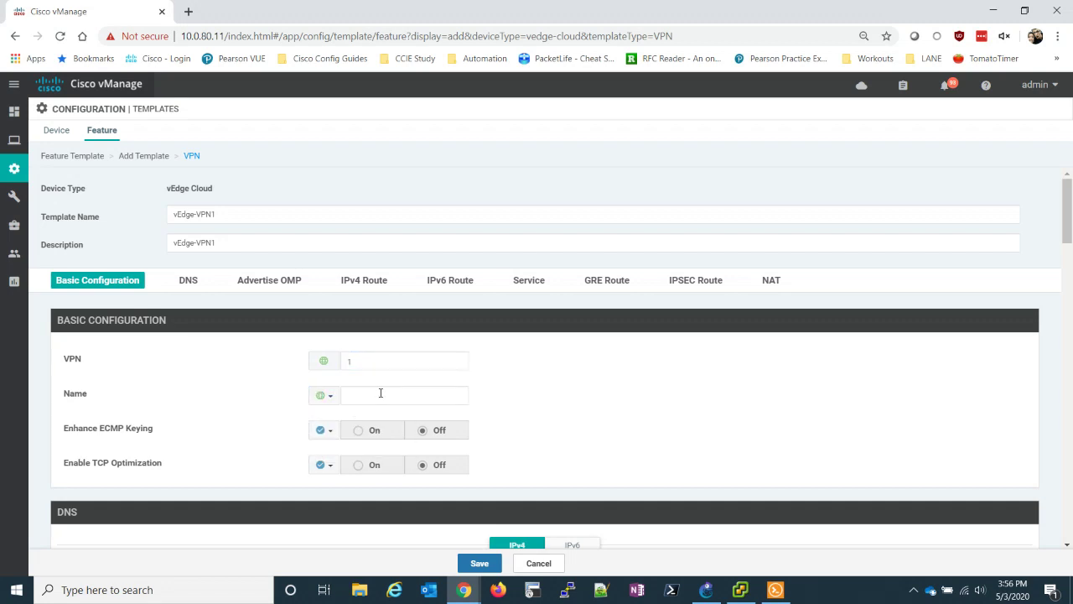
pyautogui.click(381, 393)
pyautogui.write('CORPORATE')
pyautogui.click(609, 404)
pyautogui.scroll(-1, 564, 386)
pyautogui.scroll(-2, 565, 386)
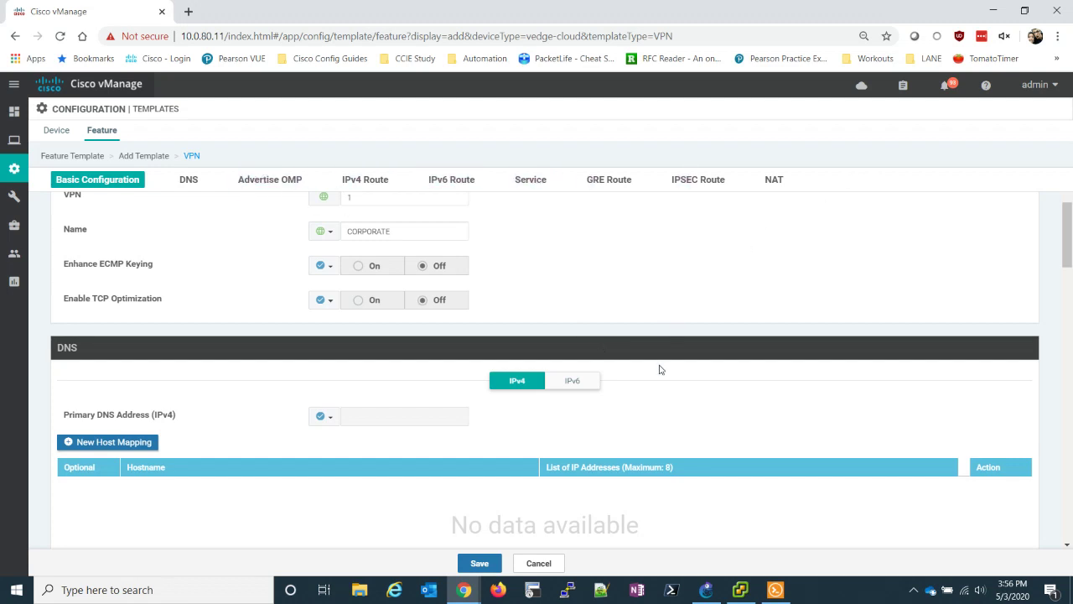
pyautogui.click(483, 563)
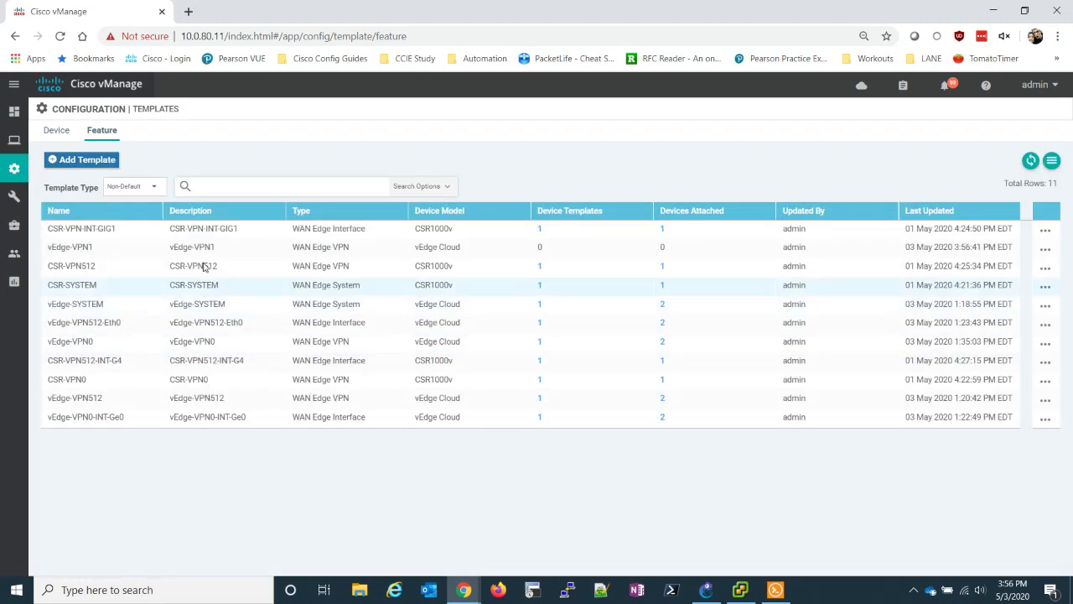
# - Start a vEdge Cloud VPN Interface Ethernet template named vEdge-VPN1-INT-ge2, reusing the name as description
pyautogui.click(105, 160)
pyautogui.scroll(-15, 140, 402)
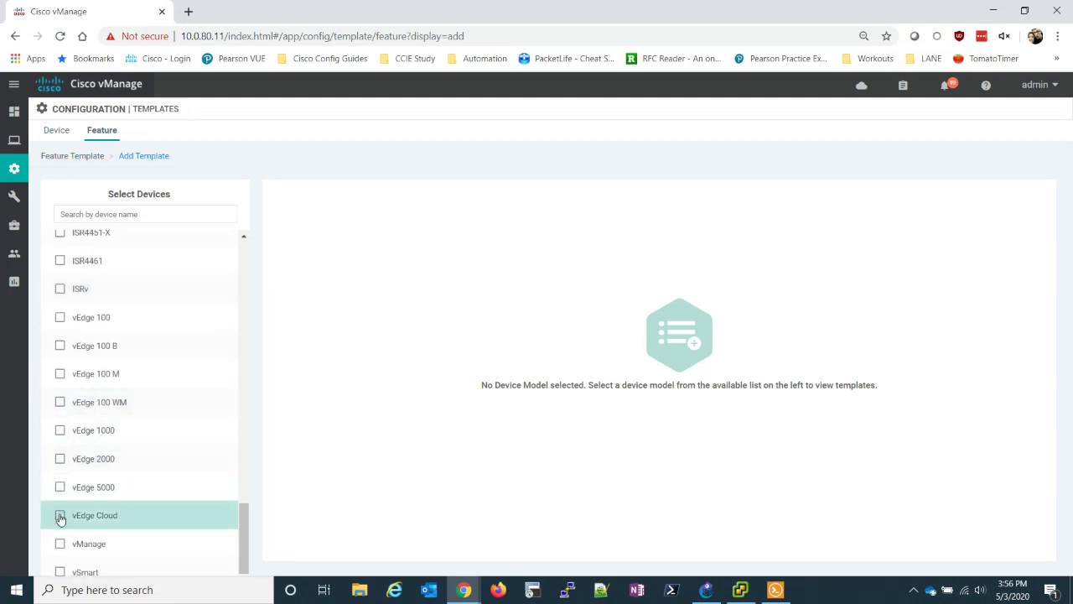
pyautogui.click(60, 514)
pyautogui.click(852, 478)
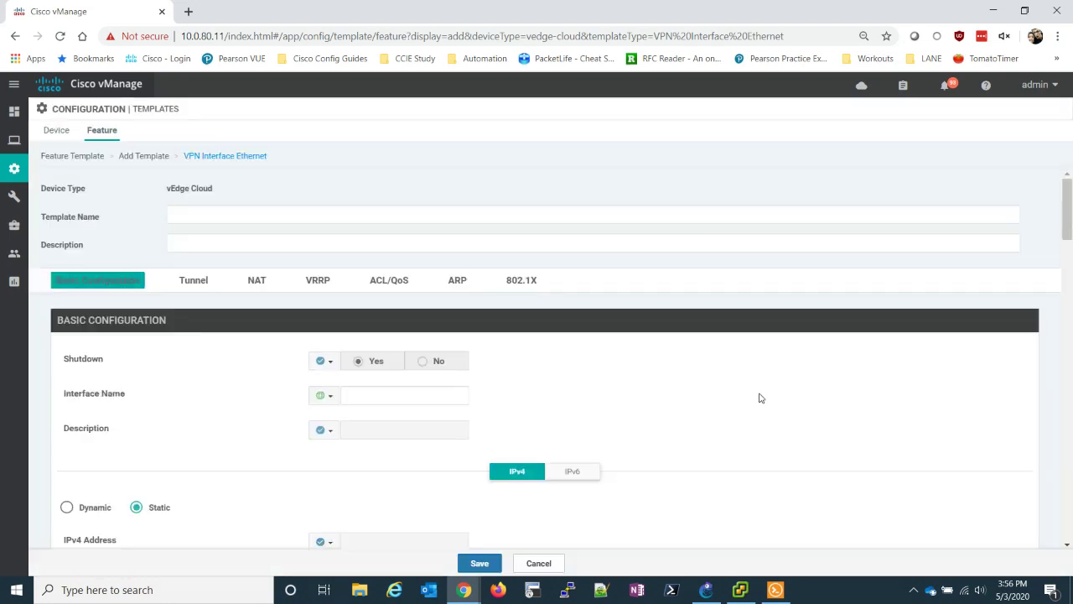
pyautogui.click(269, 216)
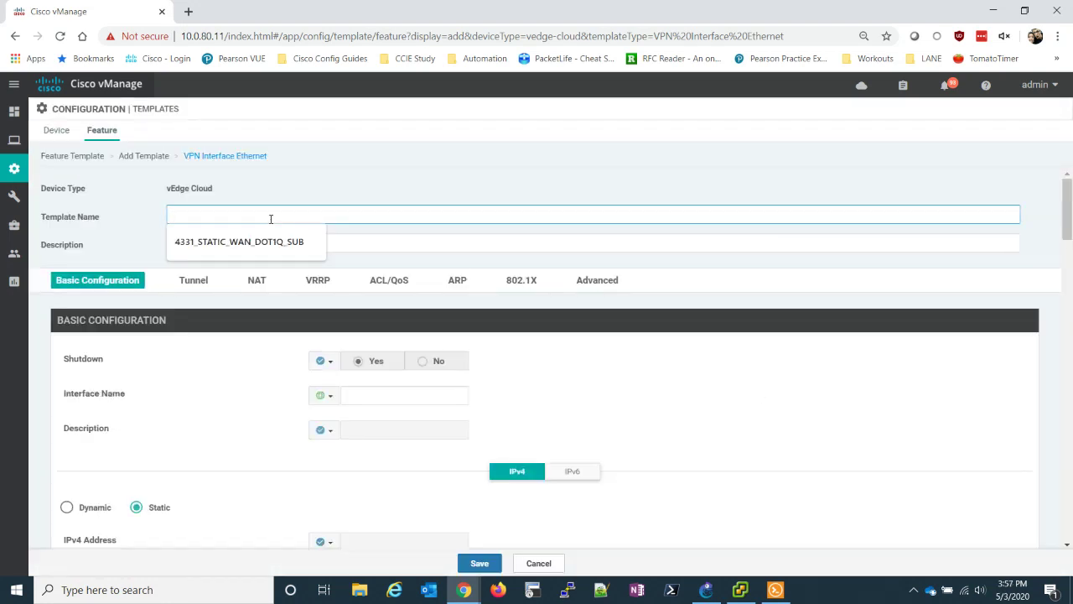
pyautogui.write('vEdge-VPN')
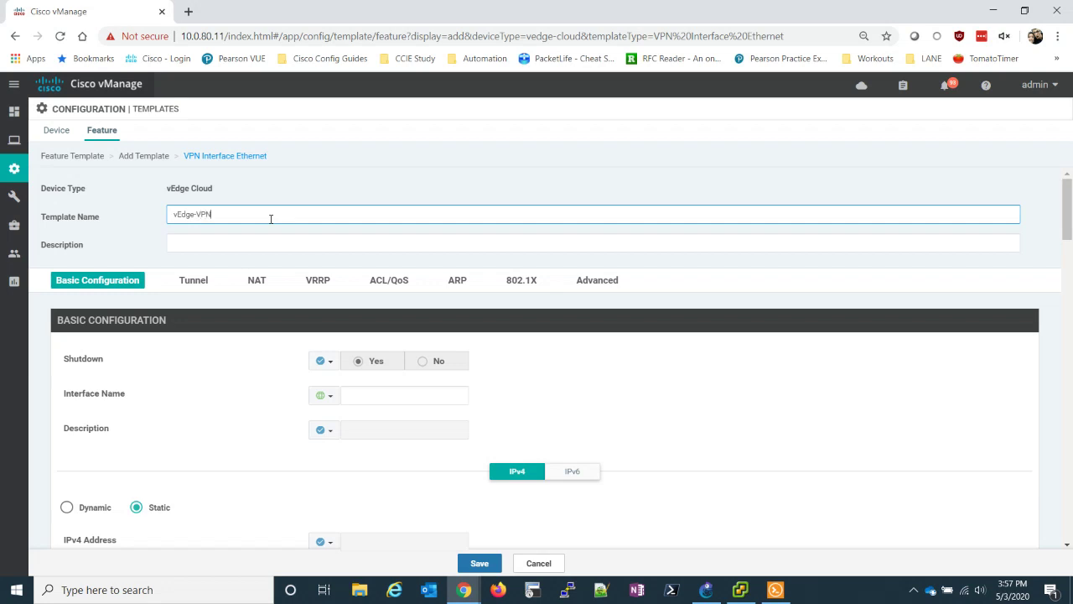
pyautogui.write('1-INT-ge2')
pyautogui.hotkey('ctrl', 'a')
pyautogui.hotkey('ctrl', 'c')
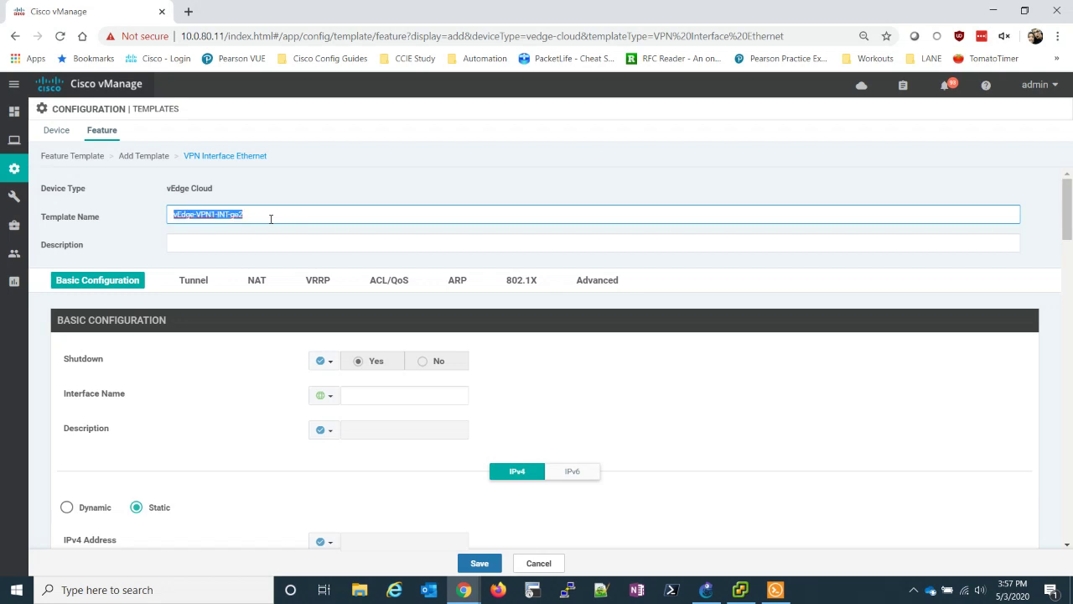
pyautogui.click(268, 242)
pyautogui.hotkey('ctrl', 'v')
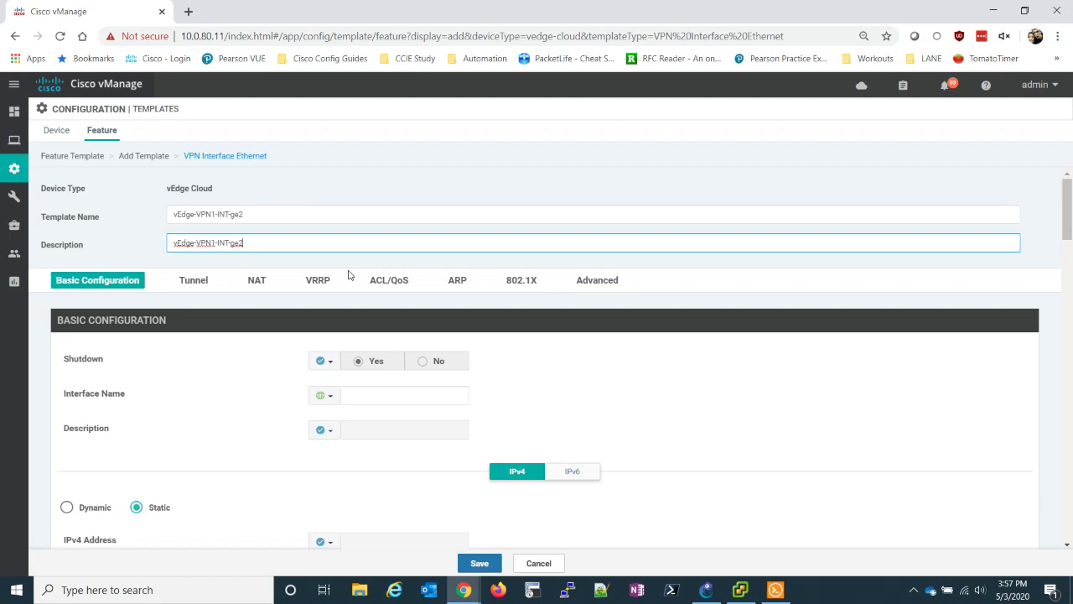
# - Set Shutdown to global No and the interface name to ge0/2
pyautogui.click(327, 362)
pyautogui.click(331, 379)
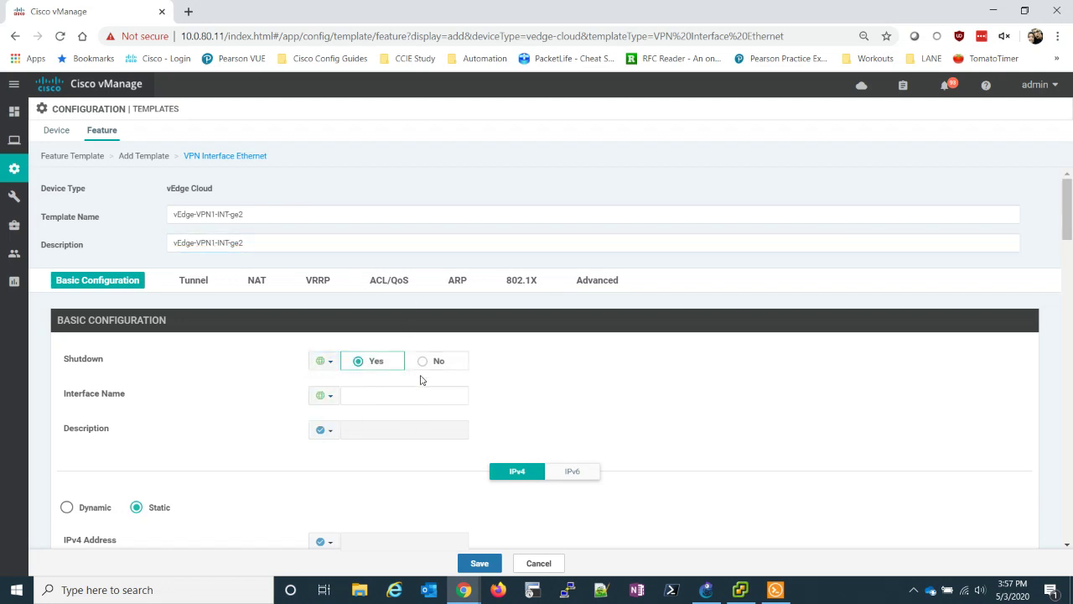
pyautogui.click(425, 362)
pyautogui.click(369, 391)
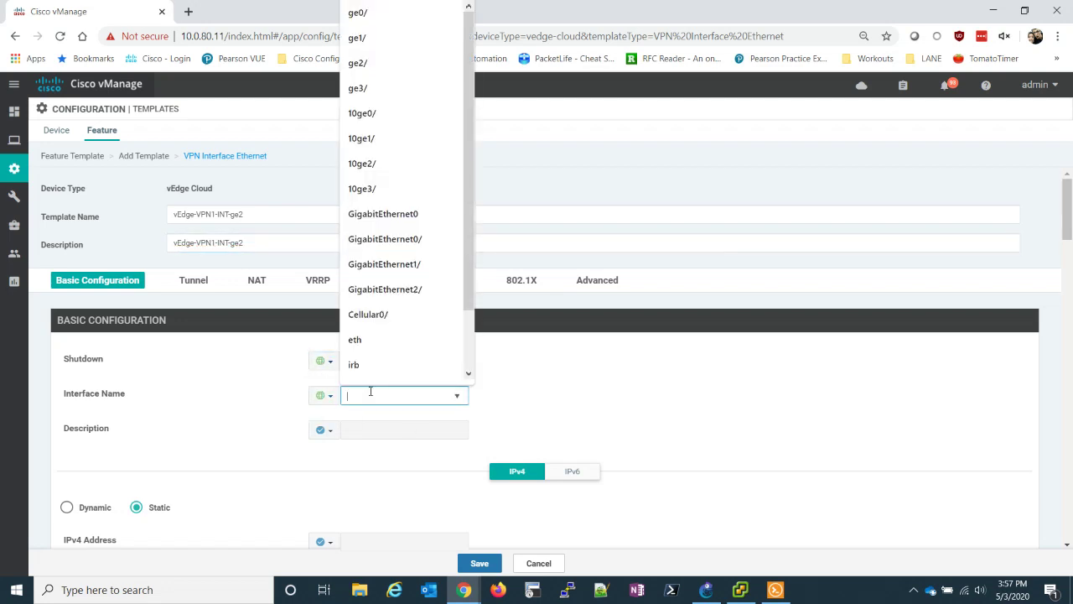
pyautogui.write('ge')
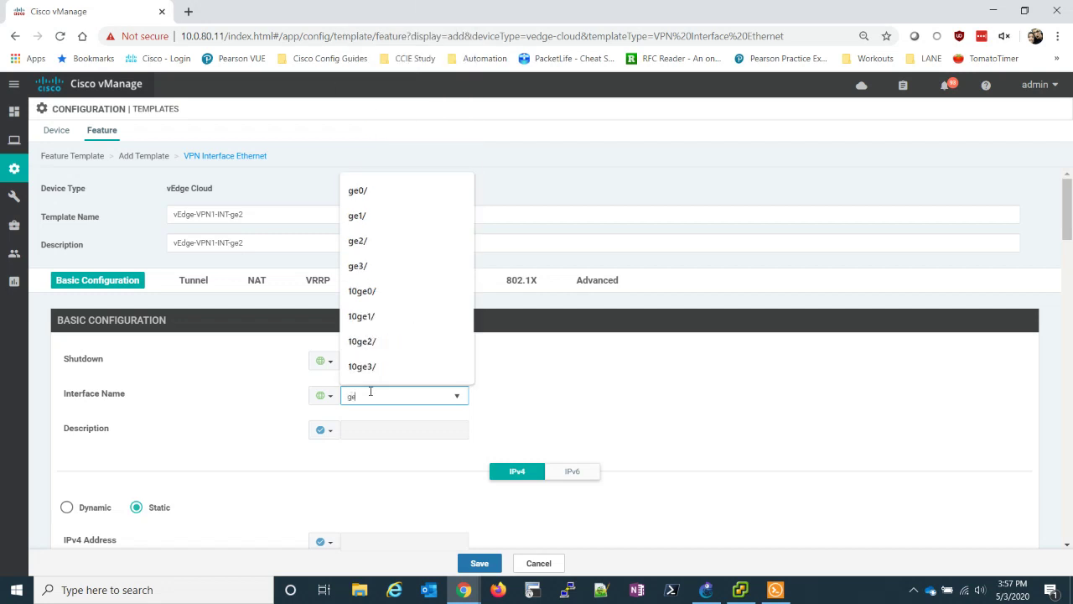
pyautogui.write('0/2')
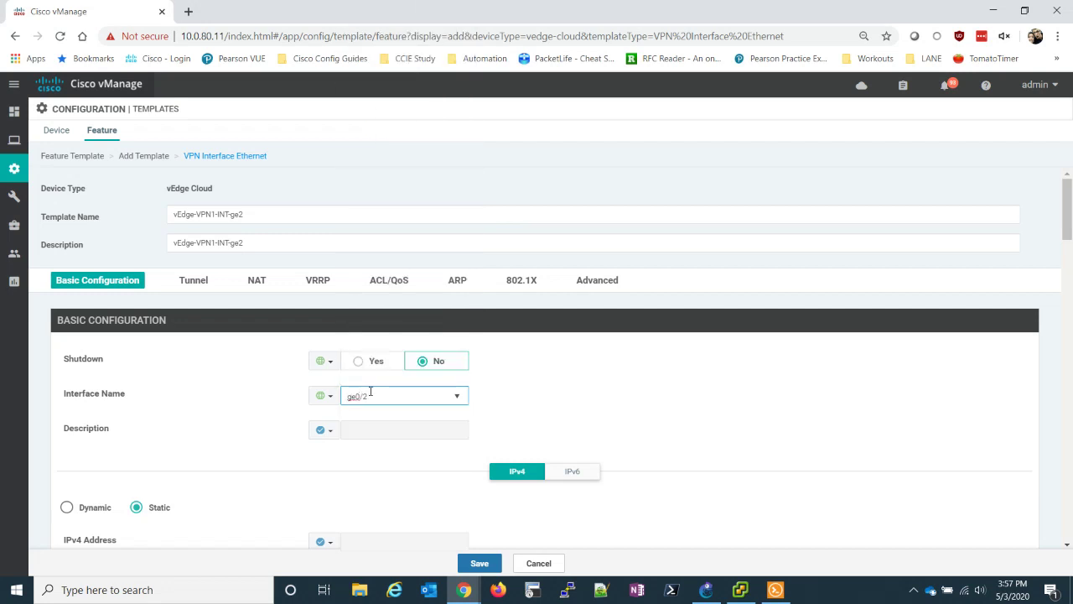
pyautogui.click(486, 352)
# - Make the IPv4 address device-specific with key vpn1_if_ge2_ipv4_address
pyautogui.click(328, 397)
pyautogui.moveTo(354, 437)
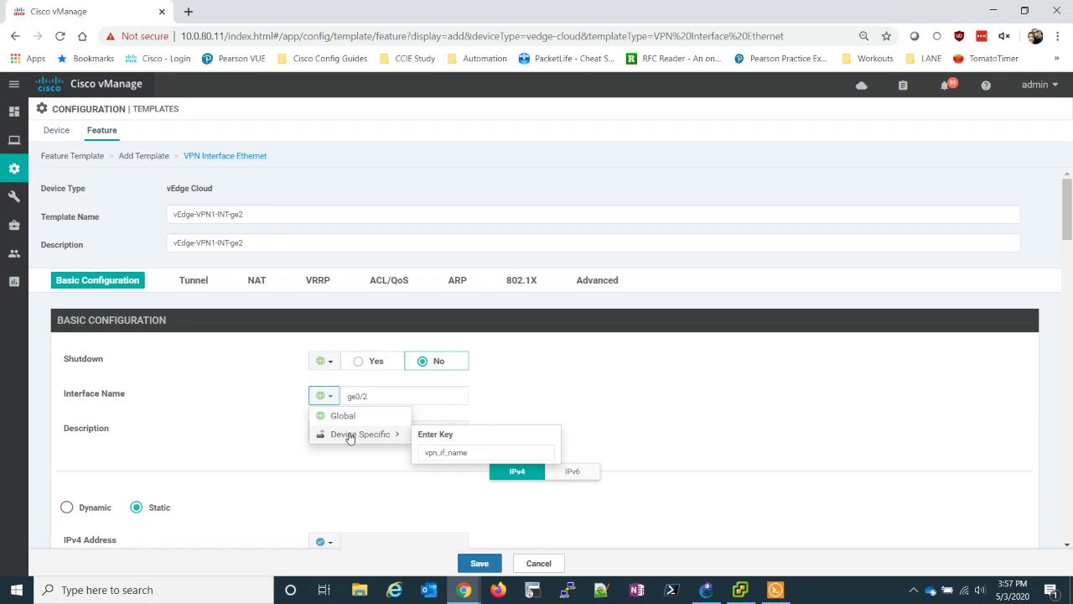
pyautogui.click(552, 378)
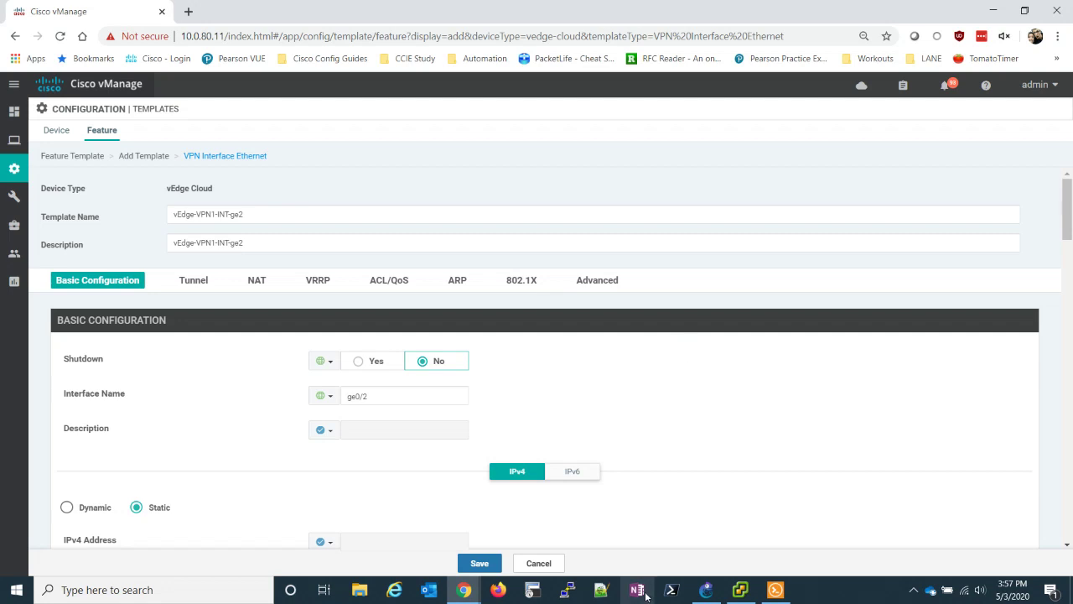
pyautogui.scroll(-2, 512, 416)
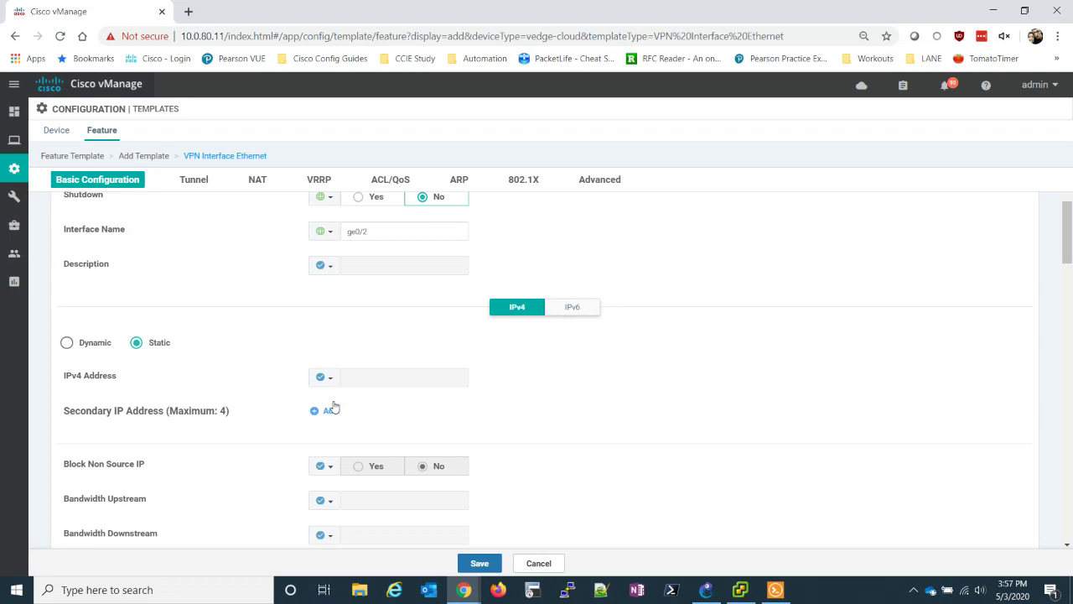
pyautogui.click(323, 377)
pyautogui.moveTo(352, 421)
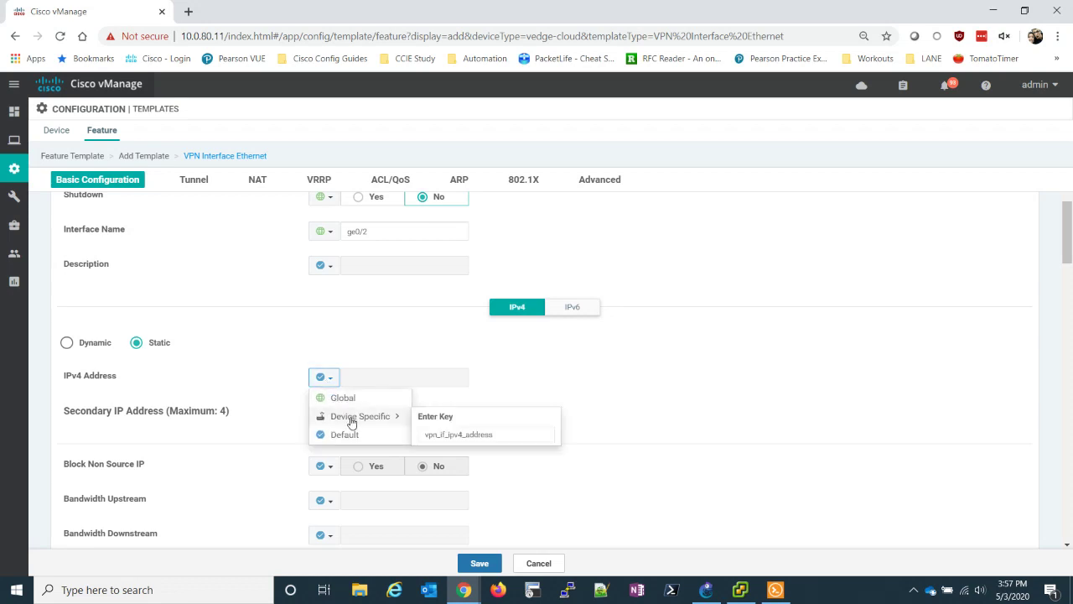
pyautogui.click(438, 434)
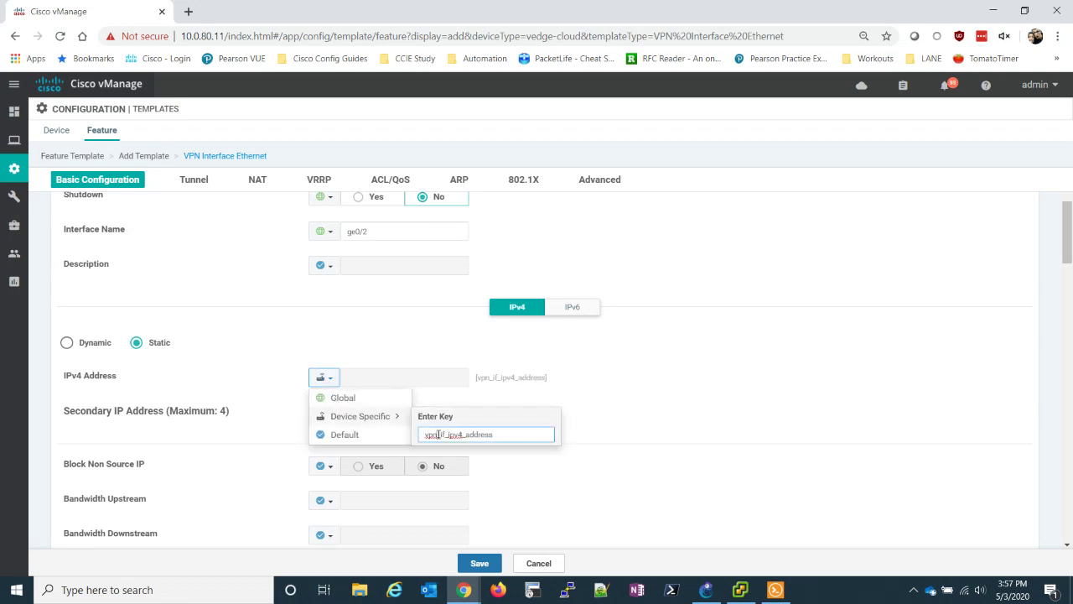
pyautogui.write('1_if_ge')
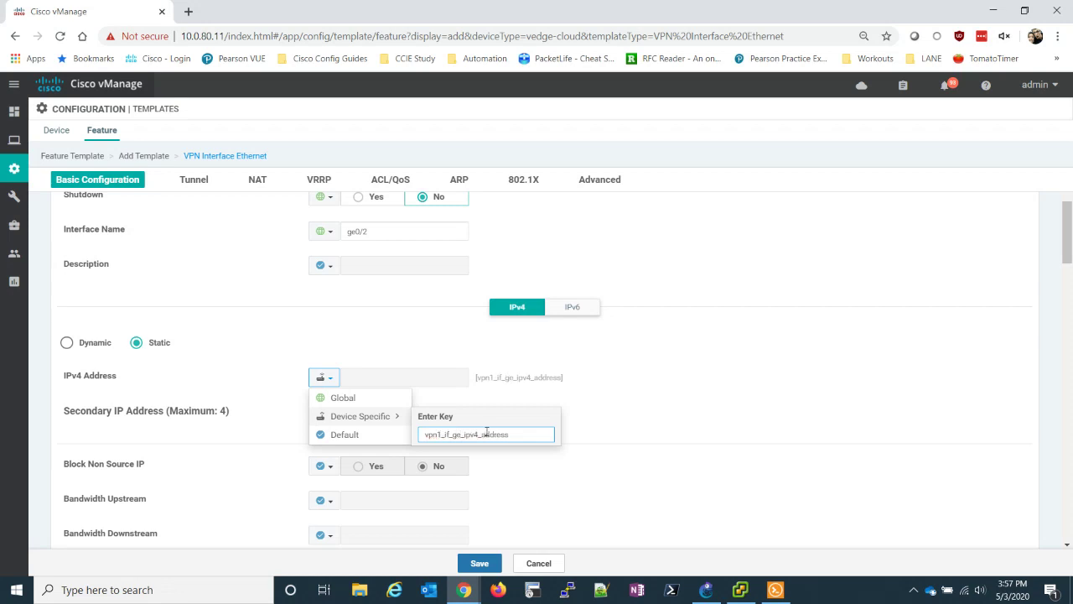
pyautogui.write('2')
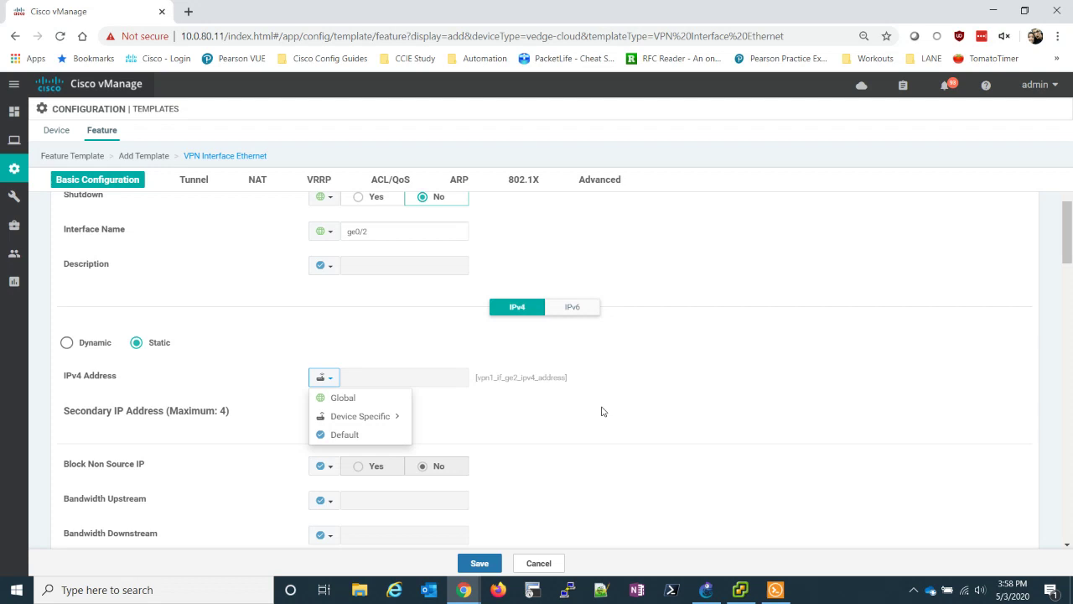
# - Save vEdge-VPN1-INT-ge2, start a blank vEdge Cloud OSPF template, and bring GNS3 forward
pyautogui.click(484, 564)
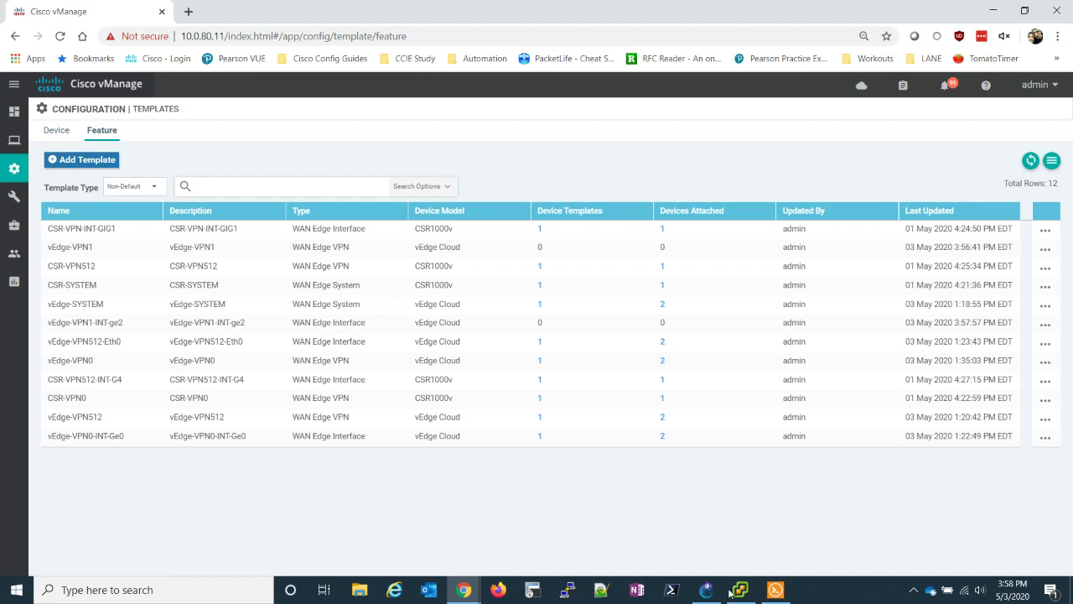
pyautogui.click(84, 159)
pyautogui.scroll(-5, 153, 292)
pyautogui.scroll(-10, 154, 291)
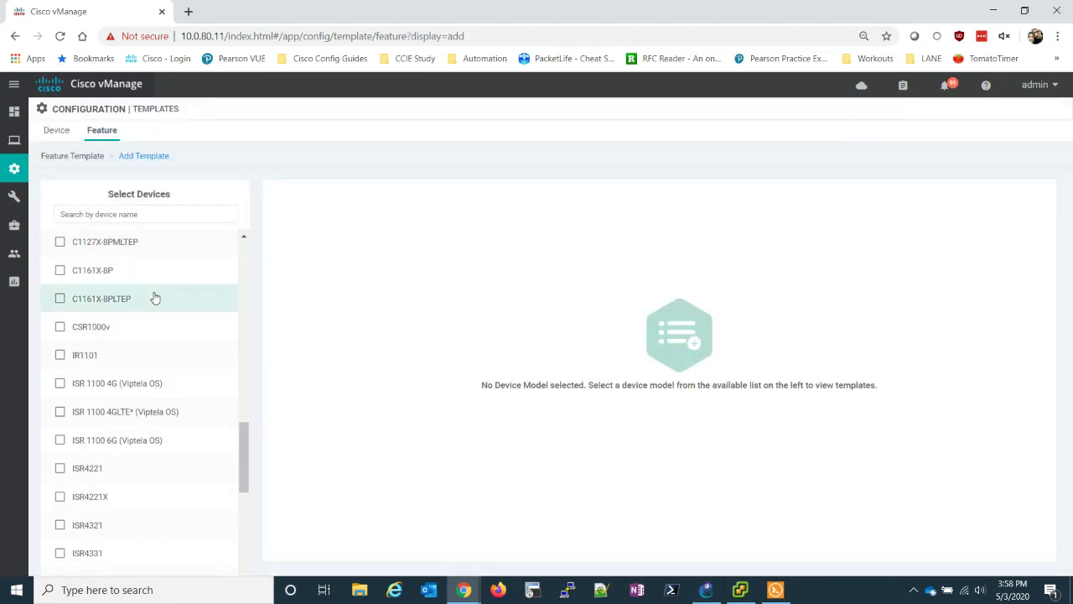
pyautogui.click(62, 514)
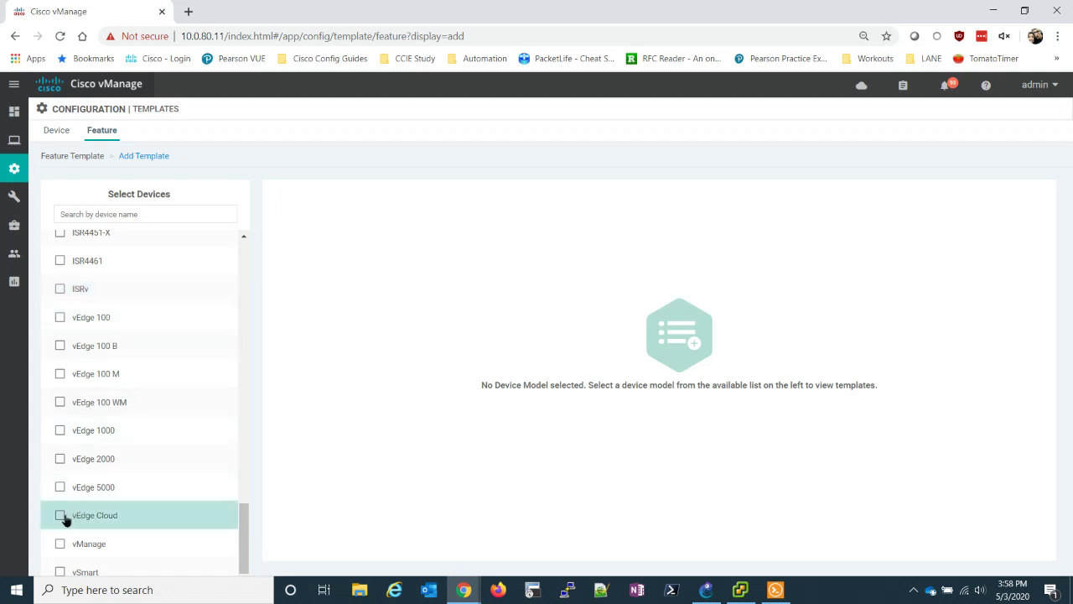
pyautogui.scroll(-2, 655, 352)
pyautogui.scroll(-3, 654, 350)
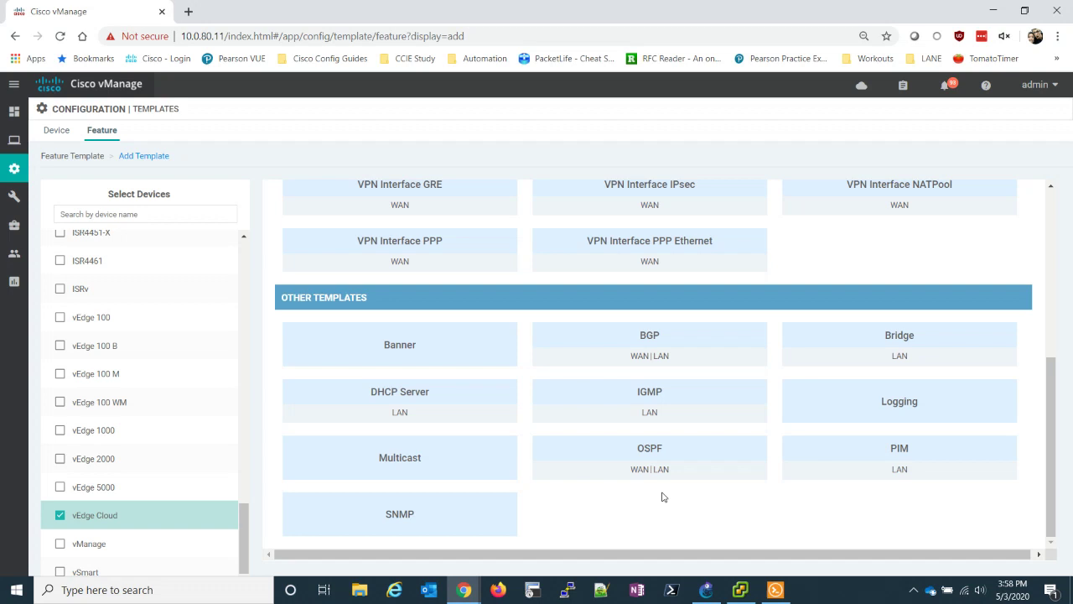
pyautogui.click(662, 455)
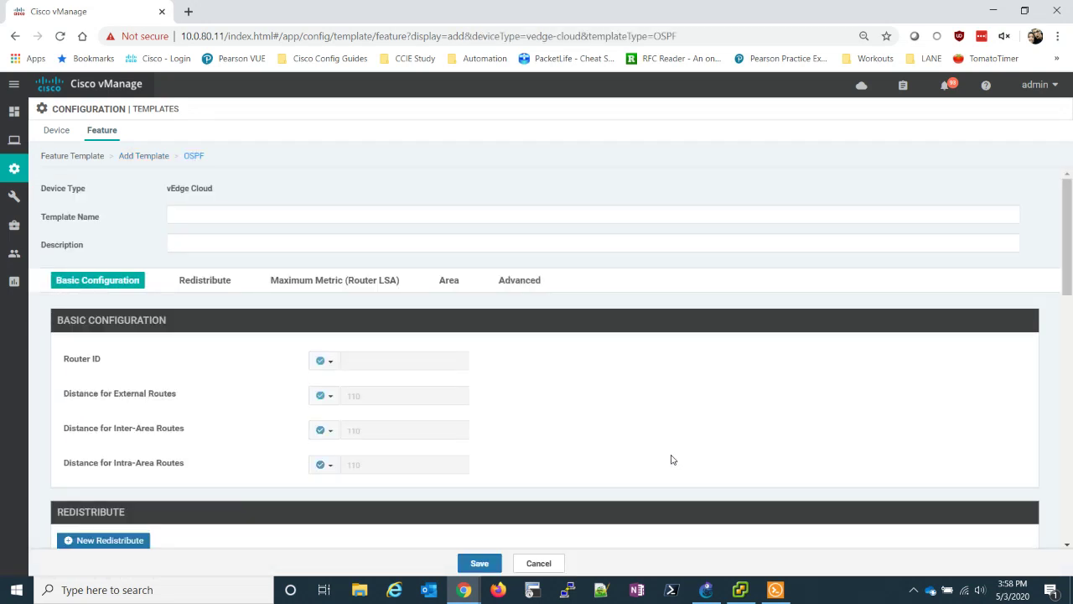
pyautogui.click(708, 590)
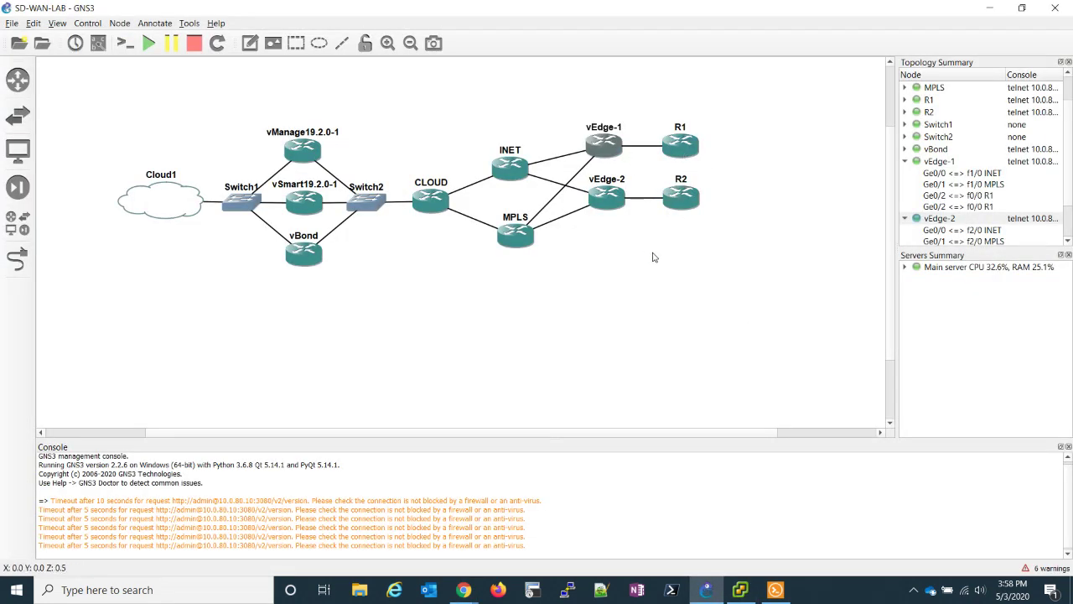
# - Name the OSPF template vEdge-OSPF and copy the name into its description
pyautogui.moveTo(464, 589)
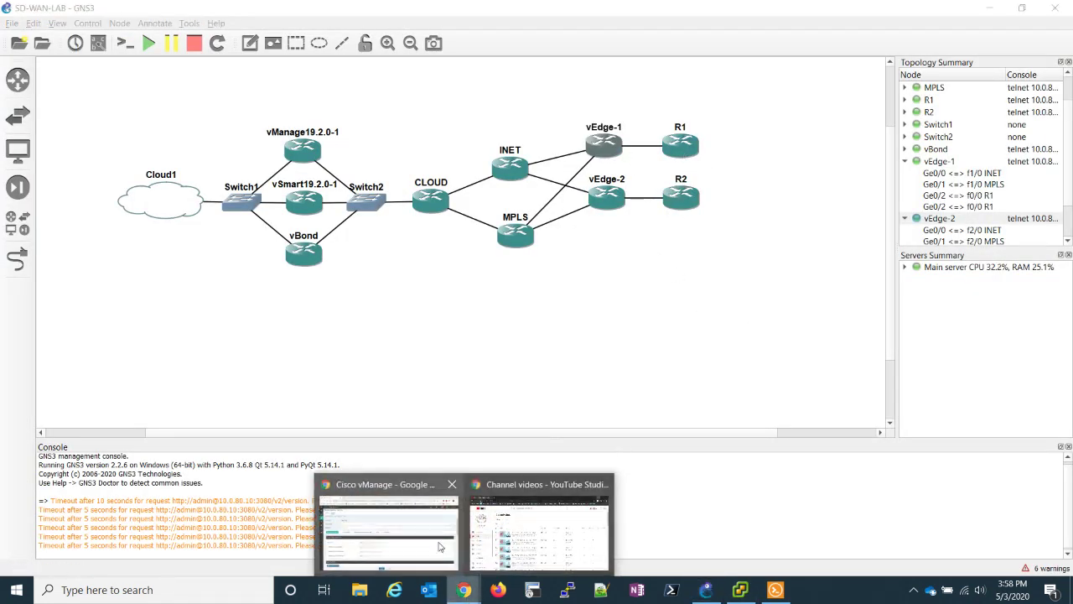
pyautogui.click(392, 529)
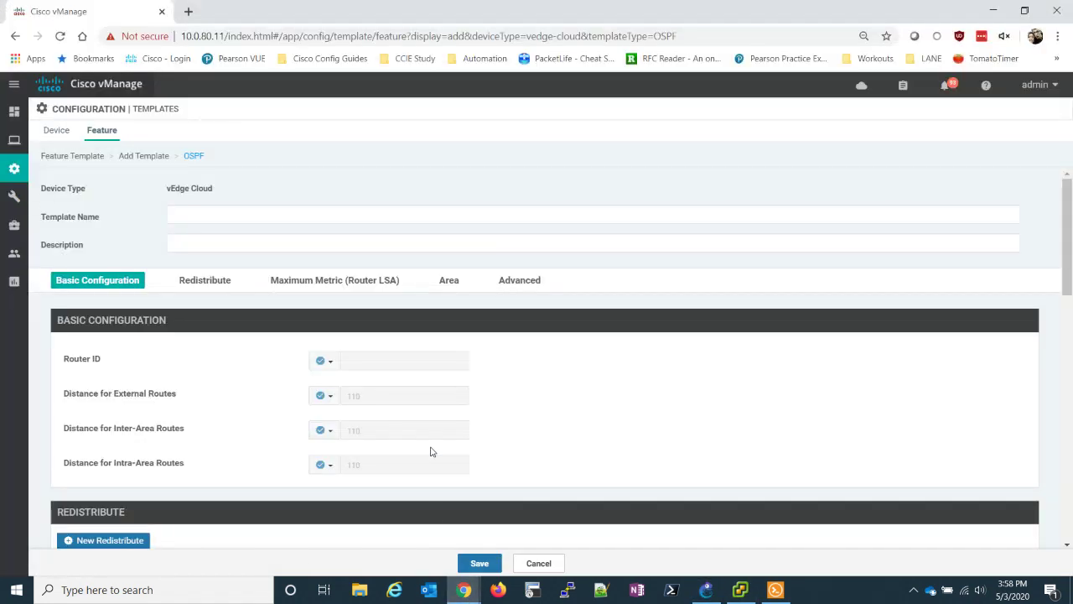
pyautogui.click(219, 214)
pyautogui.write('vEdge-OSPF')
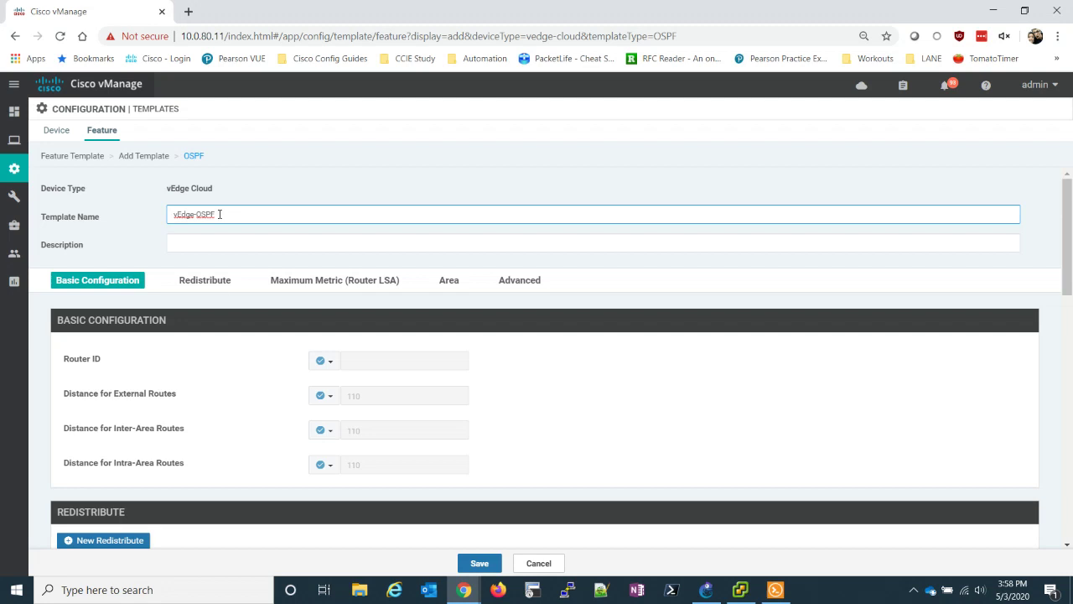
pyautogui.hotkey('ctrl', 'a')
pyautogui.hotkey('ctrl', 'c')
pyautogui.press('Tab')
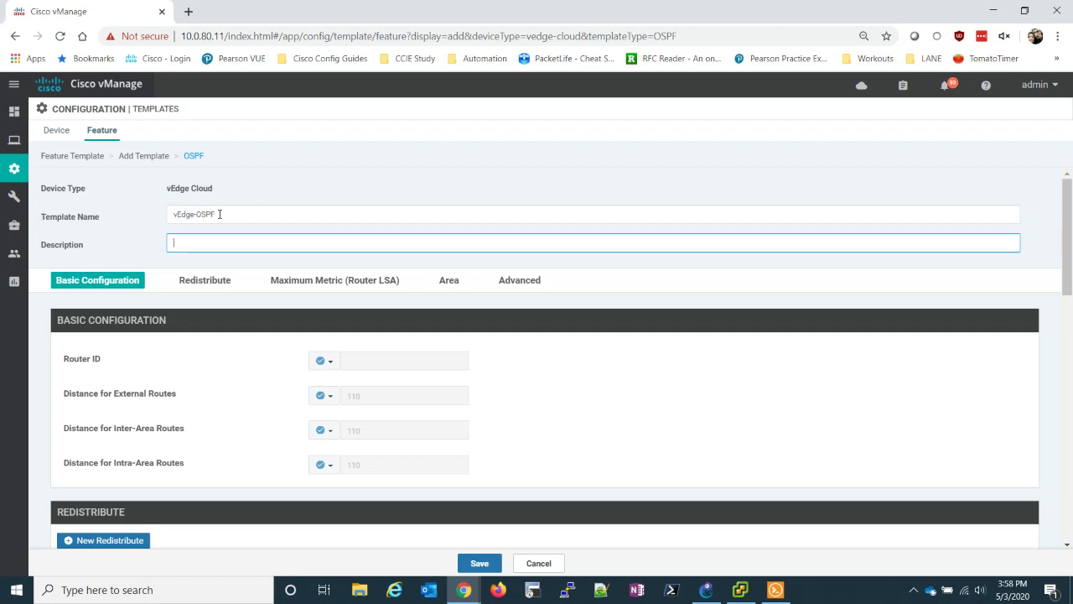
pyautogui.hotkey('ctrl', 'v')
pyautogui.click(606, 347)
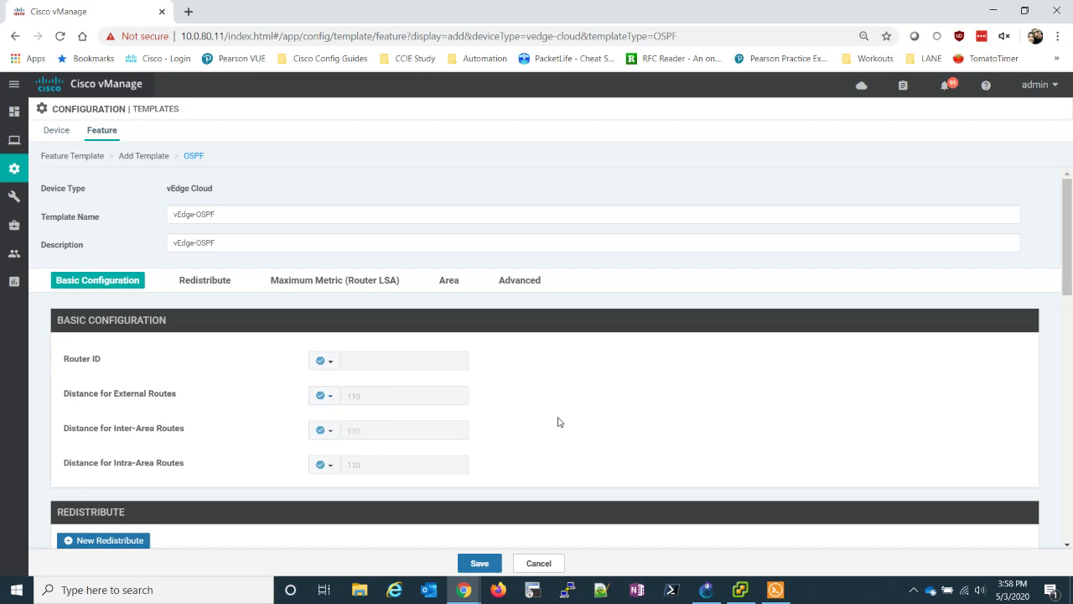
# - Add omp as a redistributed protocol in the OSPF template
pyautogui.scroll(-3, 558, 421)
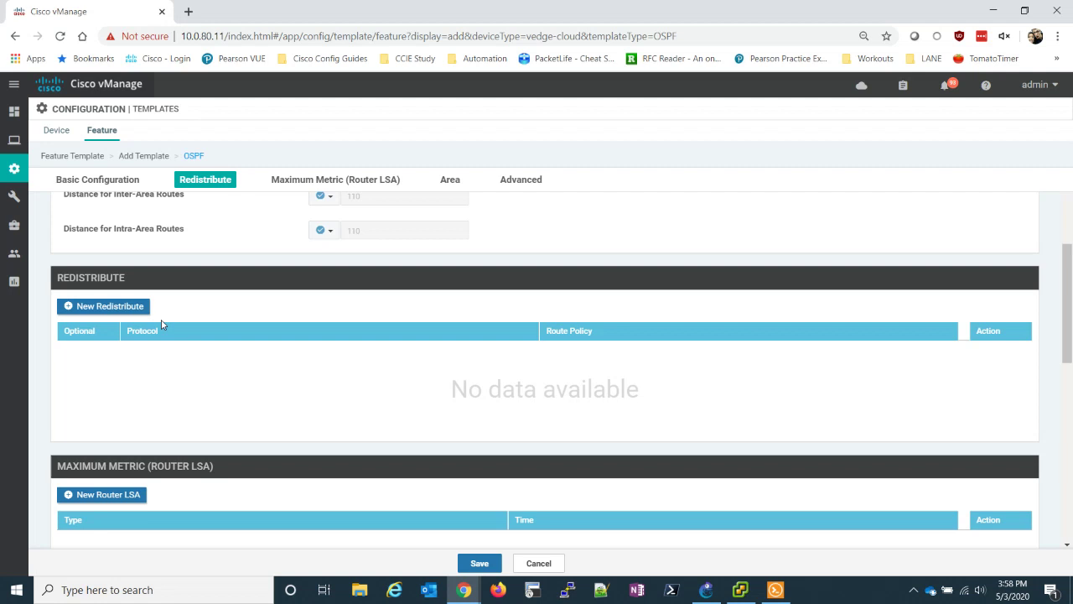
pyautogui.click(100, 307)
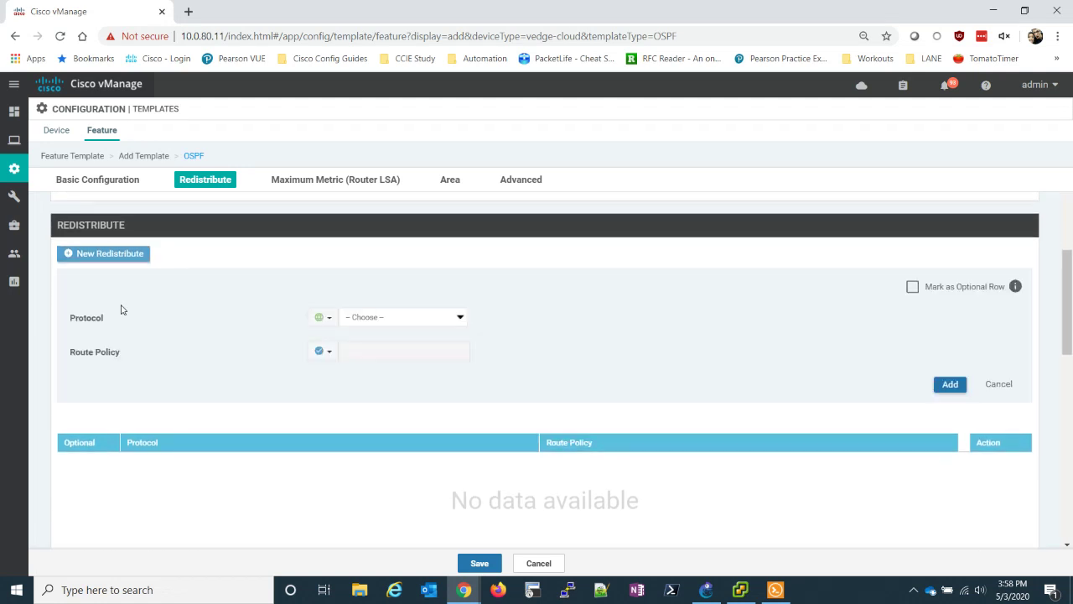
pyautogui.click(434, 319)
pyautogui.click(405, 372)
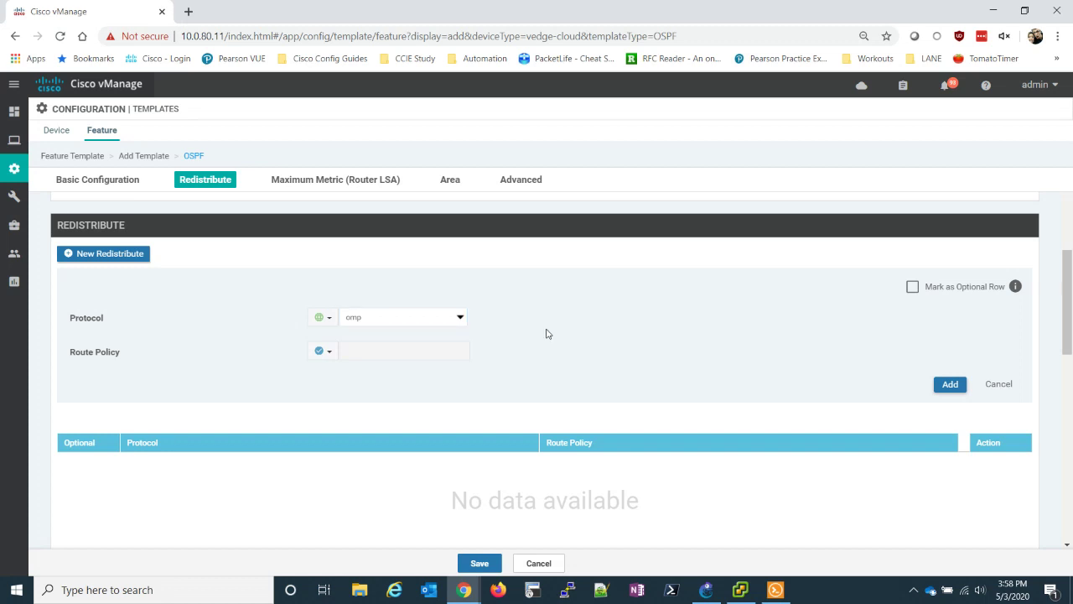
pyautogui.click(951, 385)
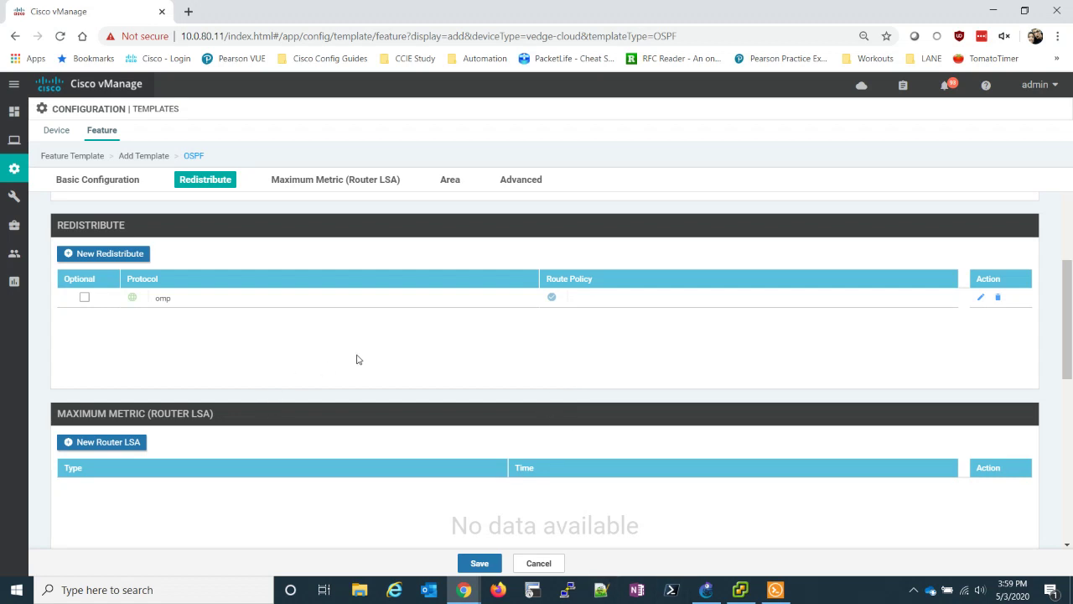
# - Create a new OSPF area with area number 0
pyautogui.scroll(-2, 357, 344)
pyautogui.scroll(-1, 319, 339)
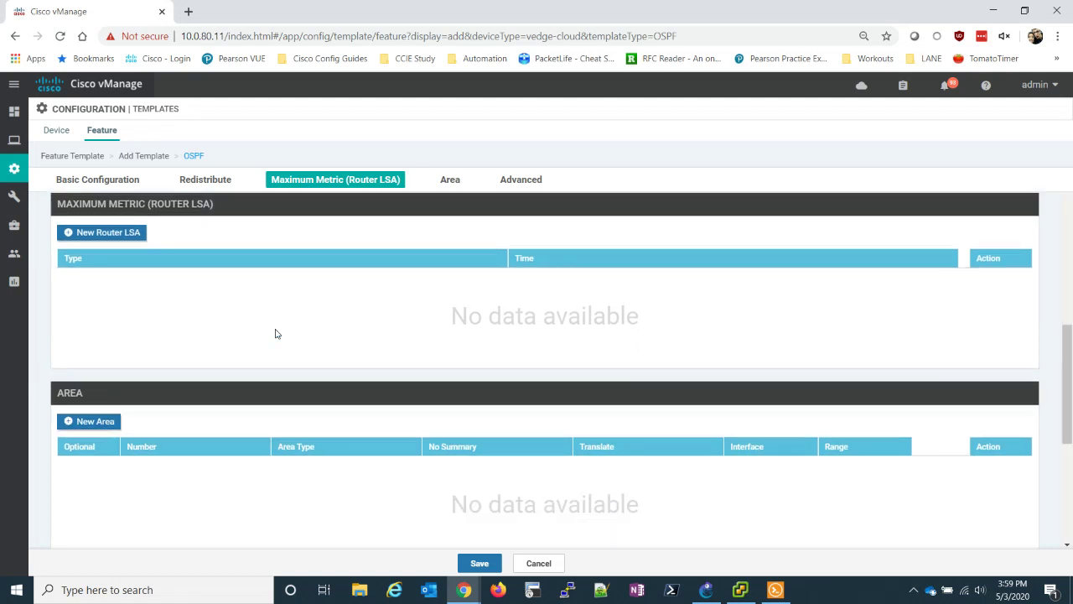
pyautogui.scroll(-2, 268, 329)
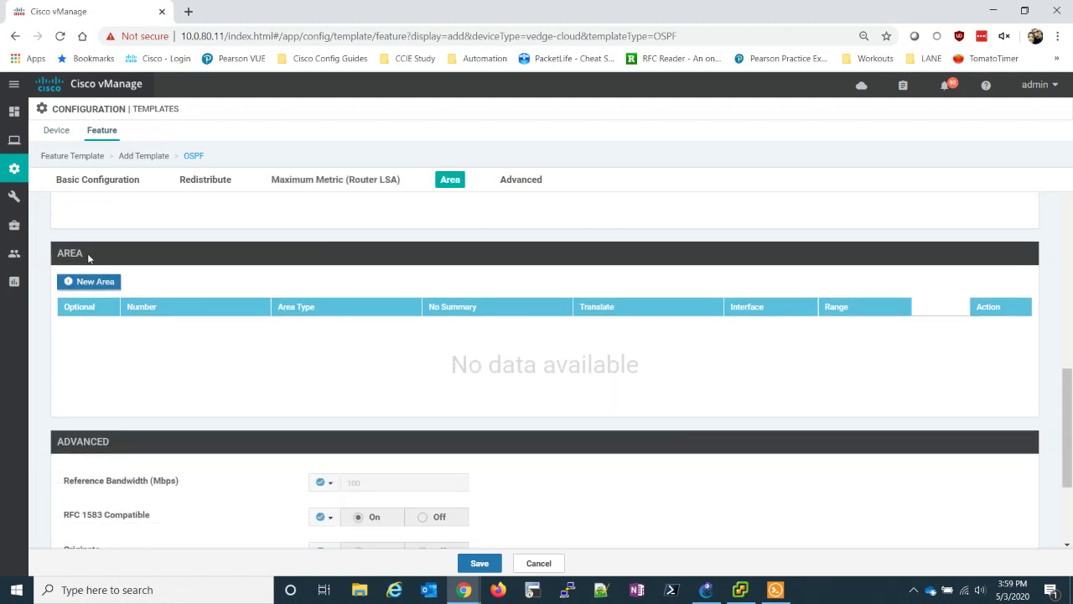
pyautogui.click(102, 284)
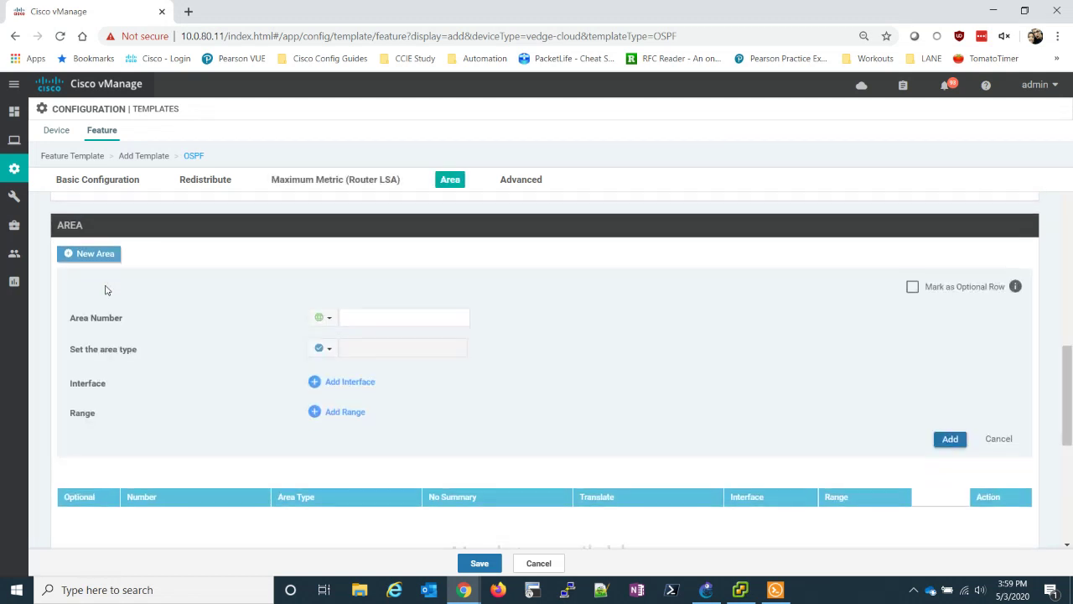
pyautogui.click(360, 314)
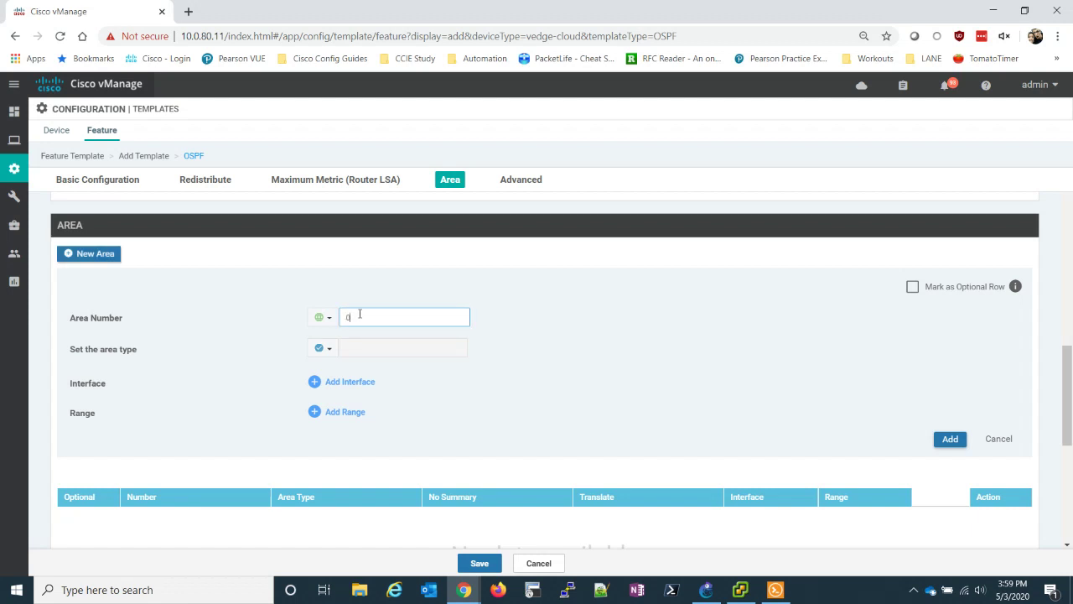
pyautogui.write('0')
pyautogui.click(602, 364)
# - Attach interface ge0/2 to area 0
pyautogui.click(346, 384)
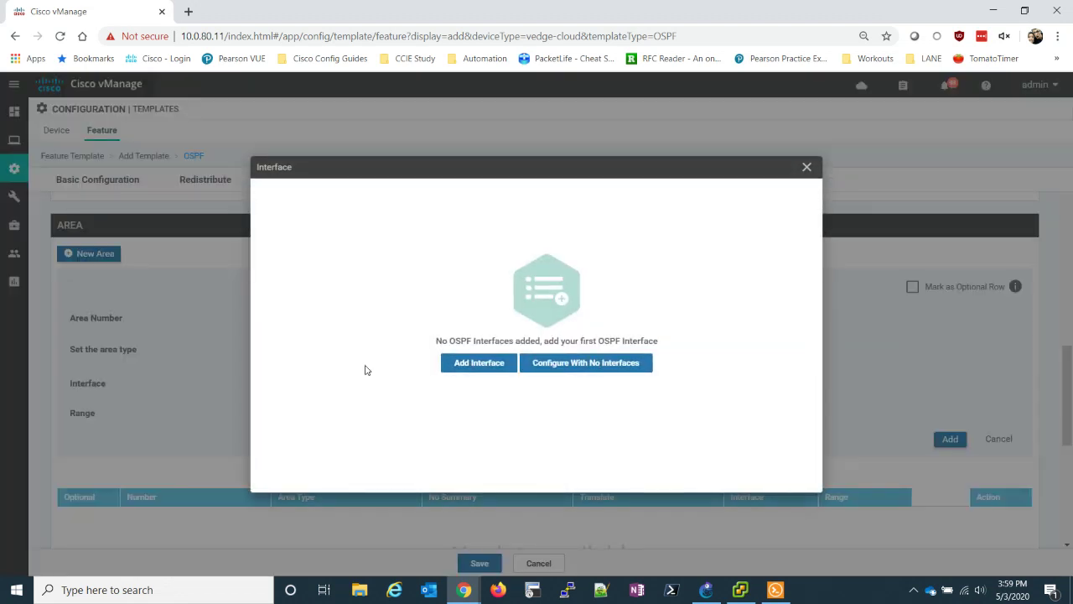
pyautogui.click(478, 362)
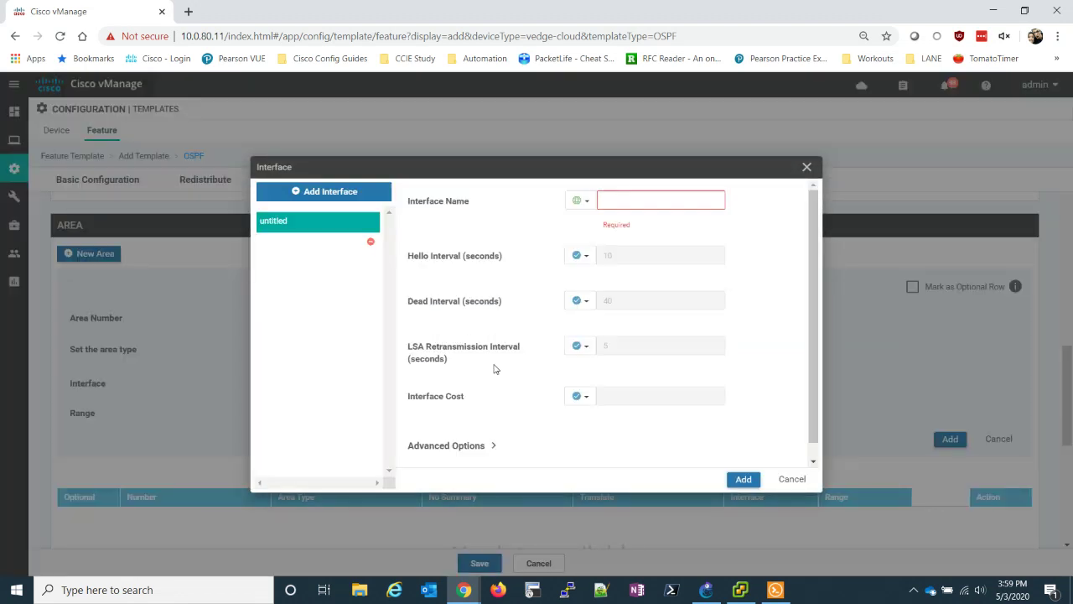
pyautogui.click(623, 199)
pyautogui.write('ge0/2')
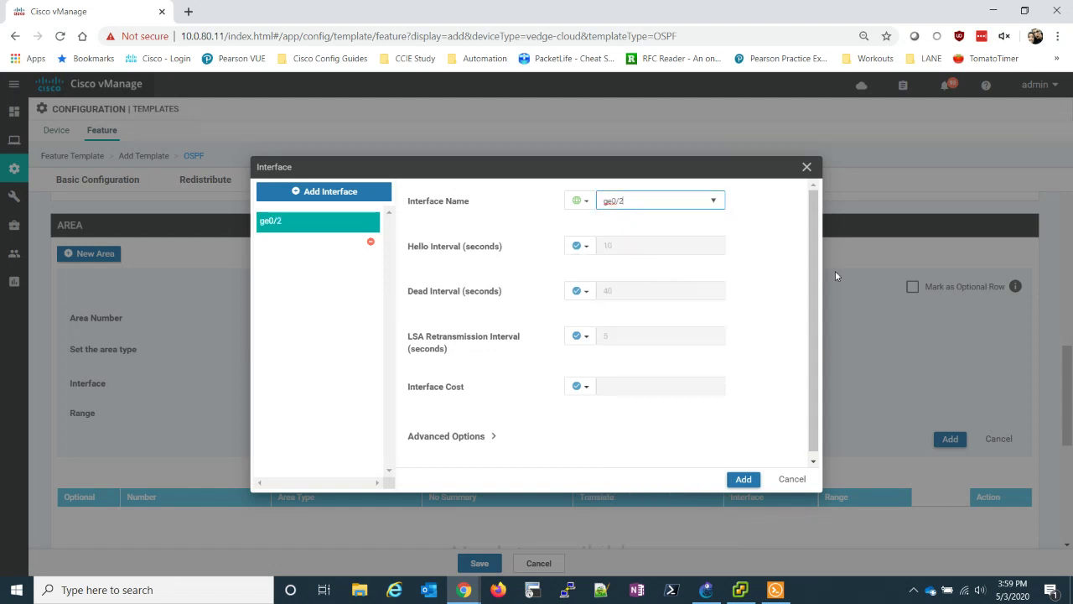
pyautogui.click(811, 275)
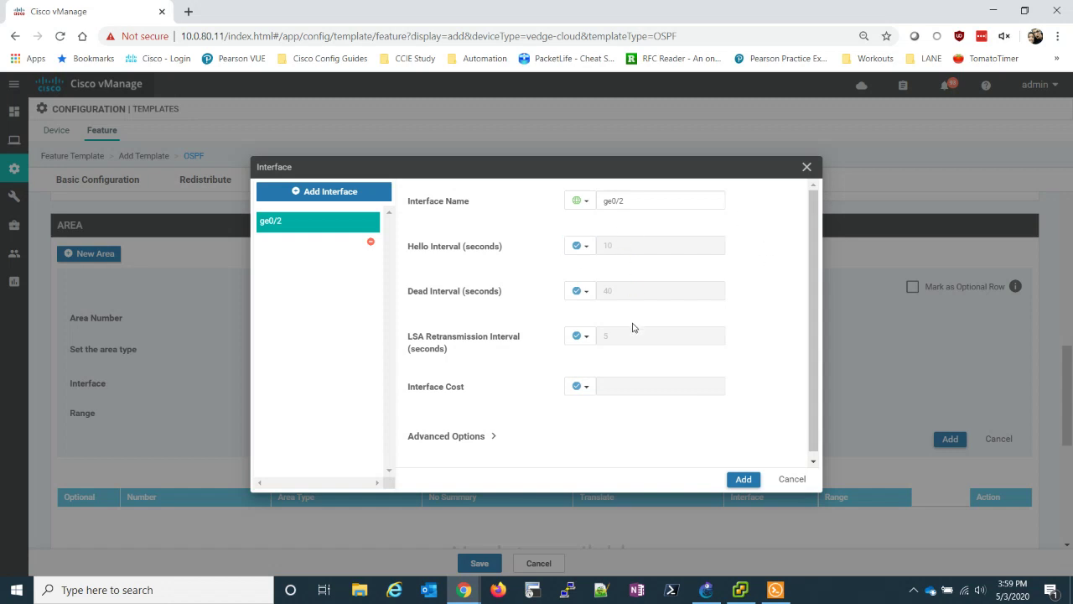
pyautogui.scroll(-1, 632, 327)
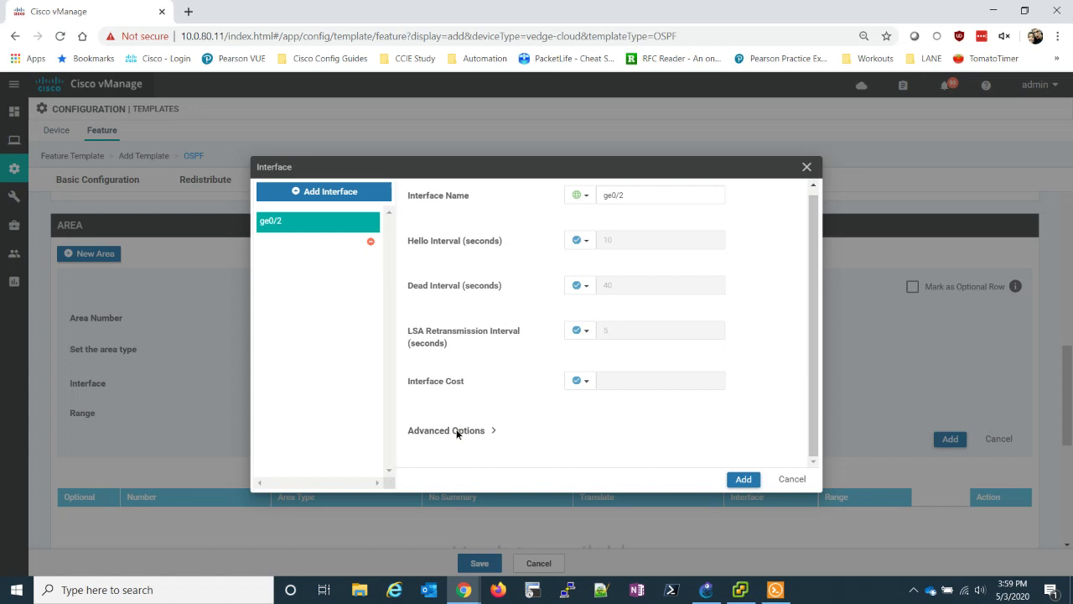
pyautogui.click(456, 430)
pyautogui.scroll(-5, 548, 400)
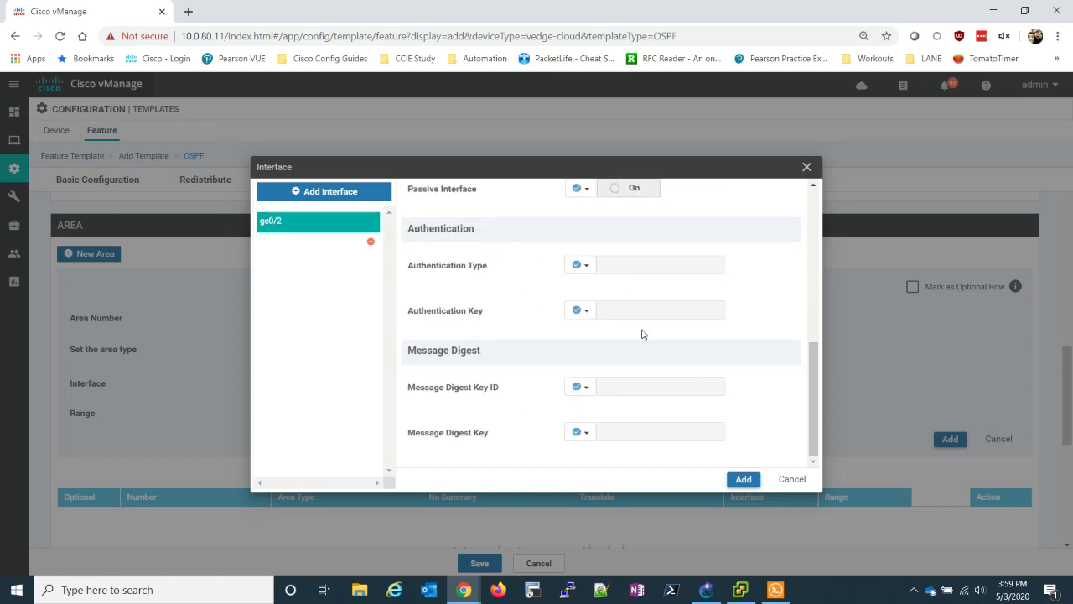
pyautogui.scroll(3, 598, 424)
pyautogui.scroll(-3, 598, 421)
pyautogui.scroll(8, 598, 421)
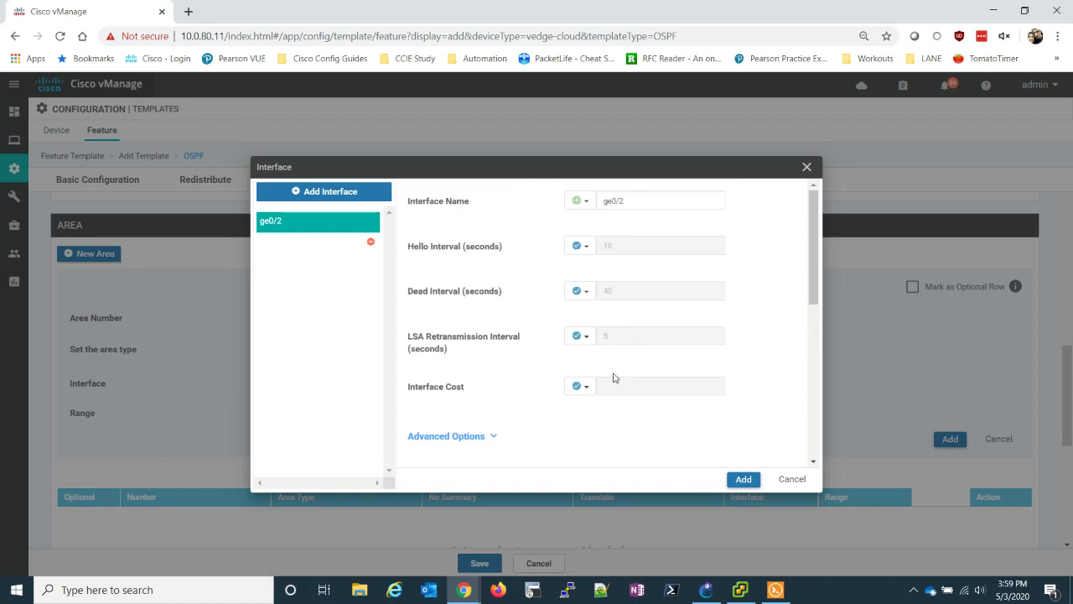
pyautogui.click(735, 479)
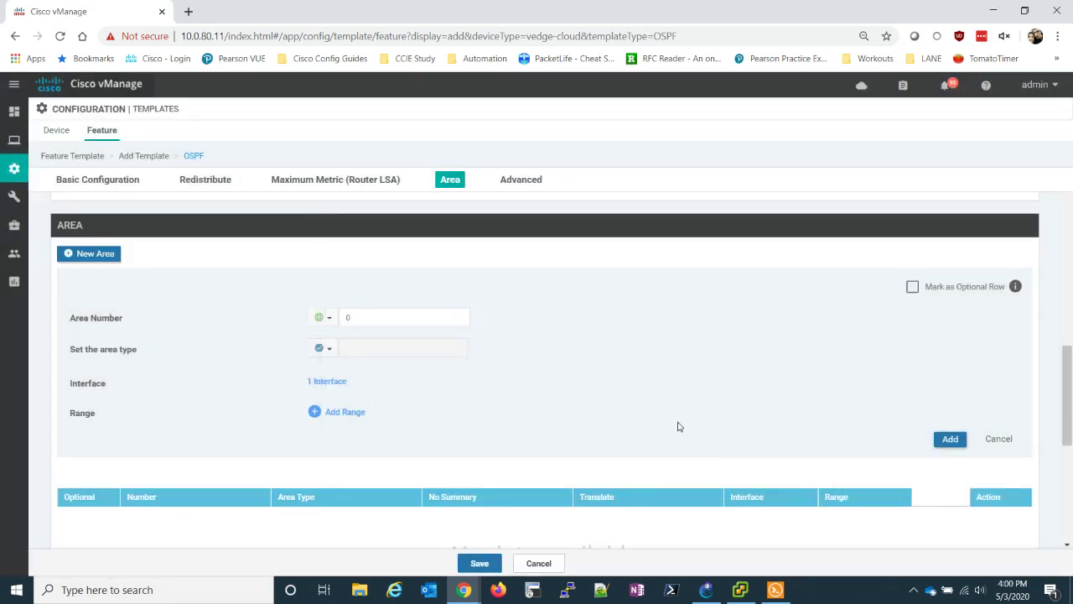
# - Save vEdge-OSPF and edit the vEdge-CLOUD-STATIC device template
pyautogui.click(484, 565)
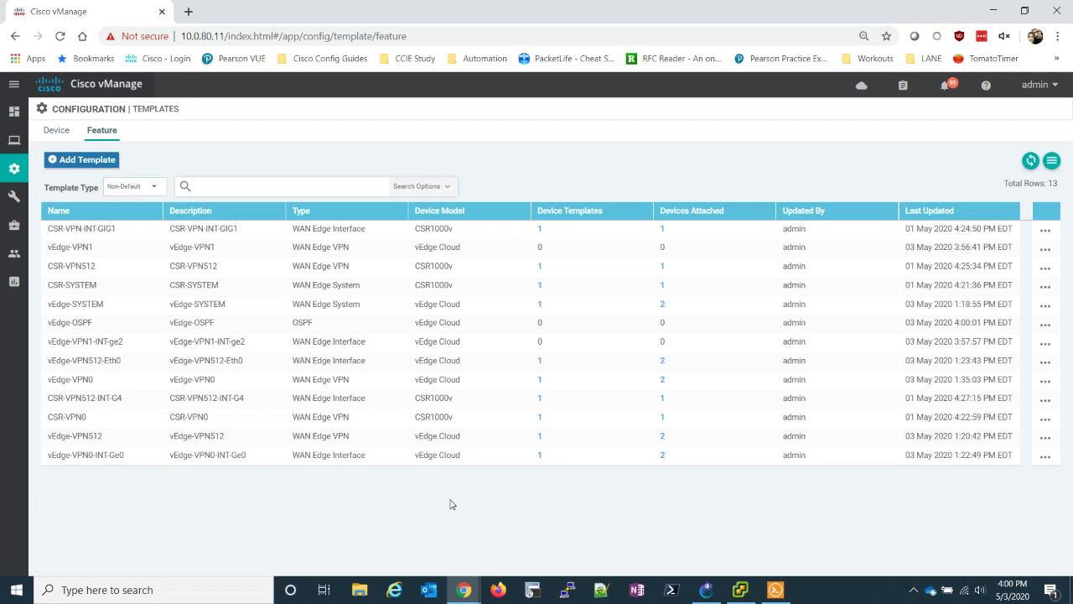
pyautogui.click(56, 131)
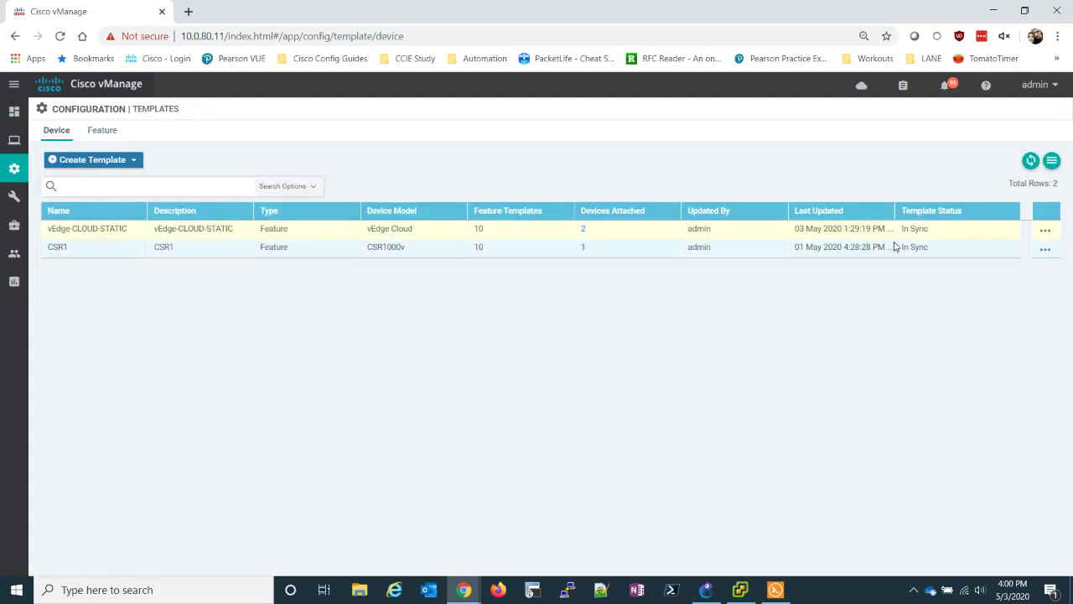
pyautogui.click(1045, 247)
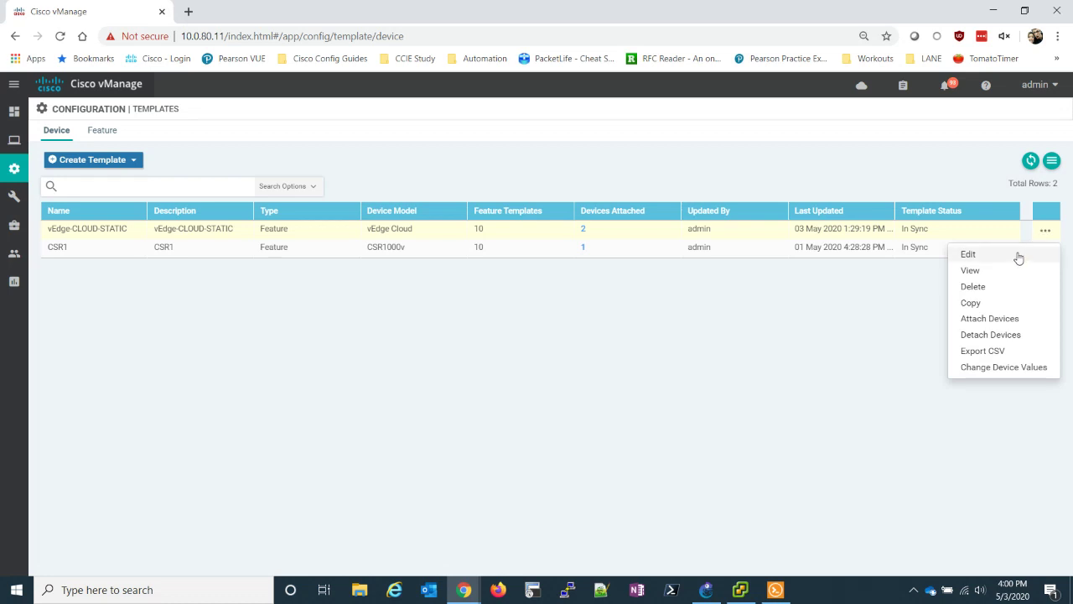
pyautogui.click(1017, 256)
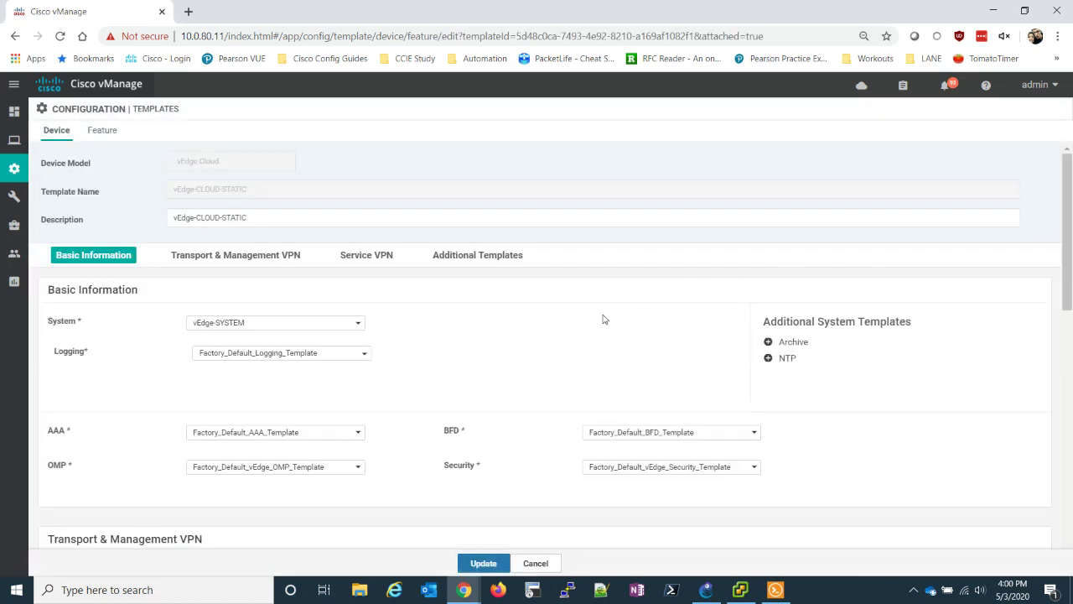
# - Add one service VPN using the vEdge-VPN1 template
pyautogui.scroll(-4, 518, 326)
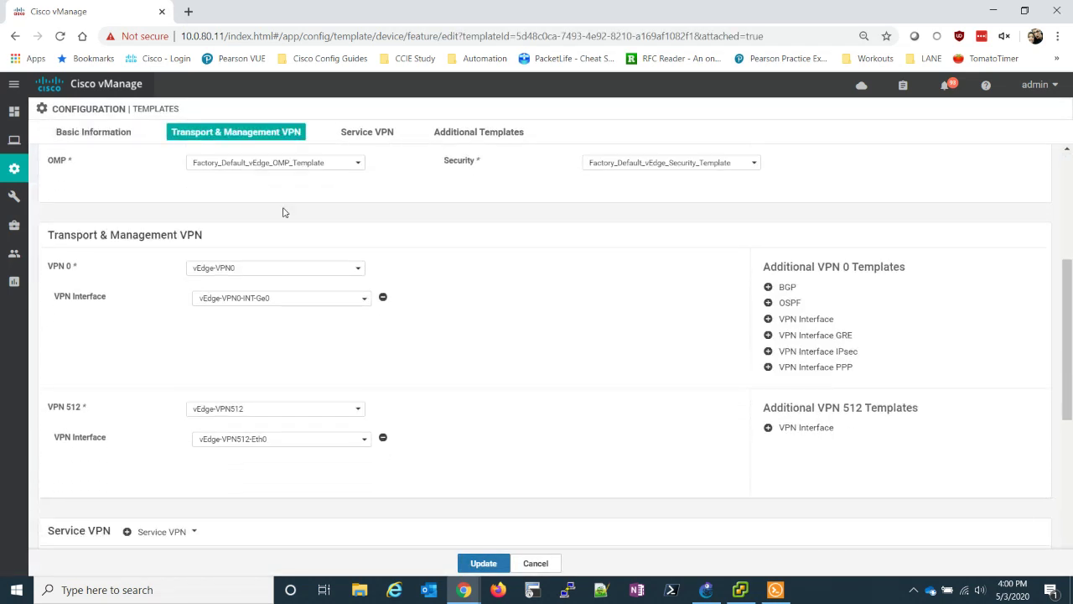
pyautogui.scroll(-2, 282, 220)
pyautogui.scroll(-2, 283, 222)
pyautogui.click(162, 252)
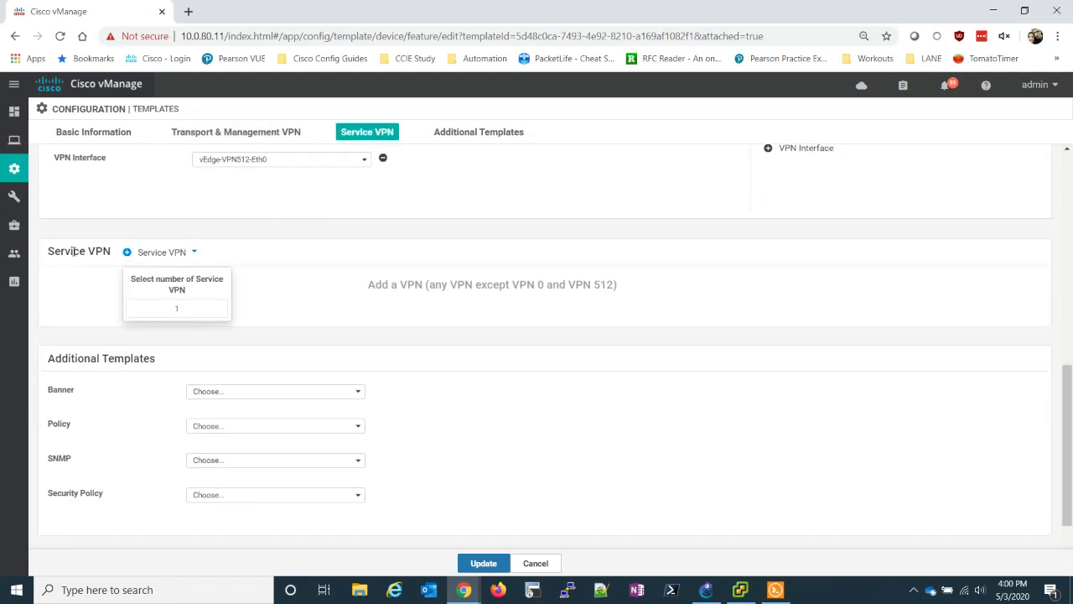
pyautogui.click(185, 252)
pyautogui.scroll(-1, 210, 263)
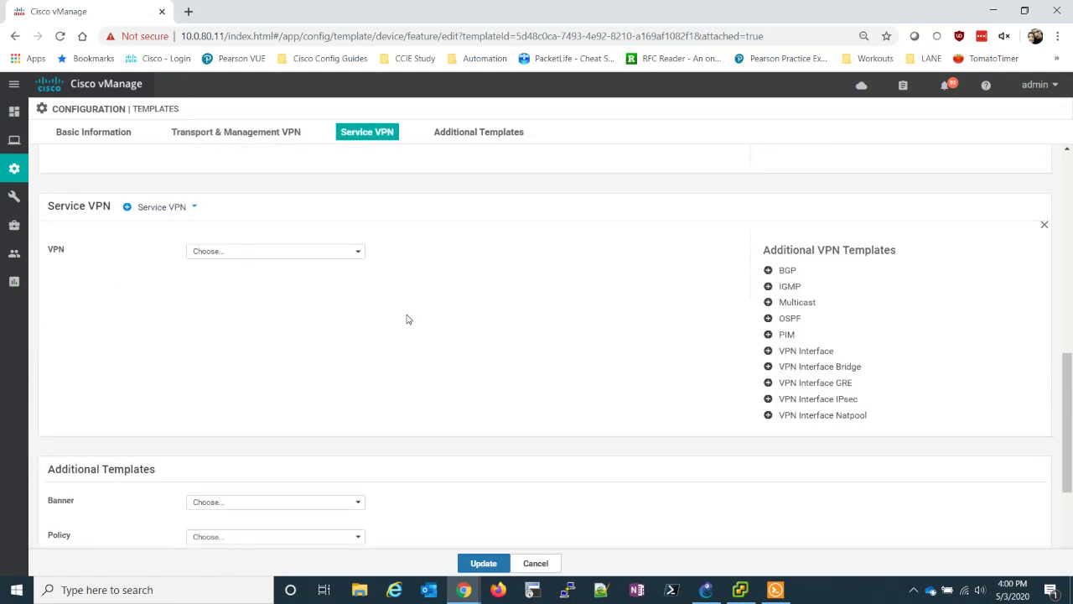
pyautogui.click(355, 253)
pyautogui.click(230, 292)
# - Attach interface vEdge-VPN1-INT-ge2 and OSPF vEdge-OSPF to the service VPN, then update
pyautogui.click(803, 358)
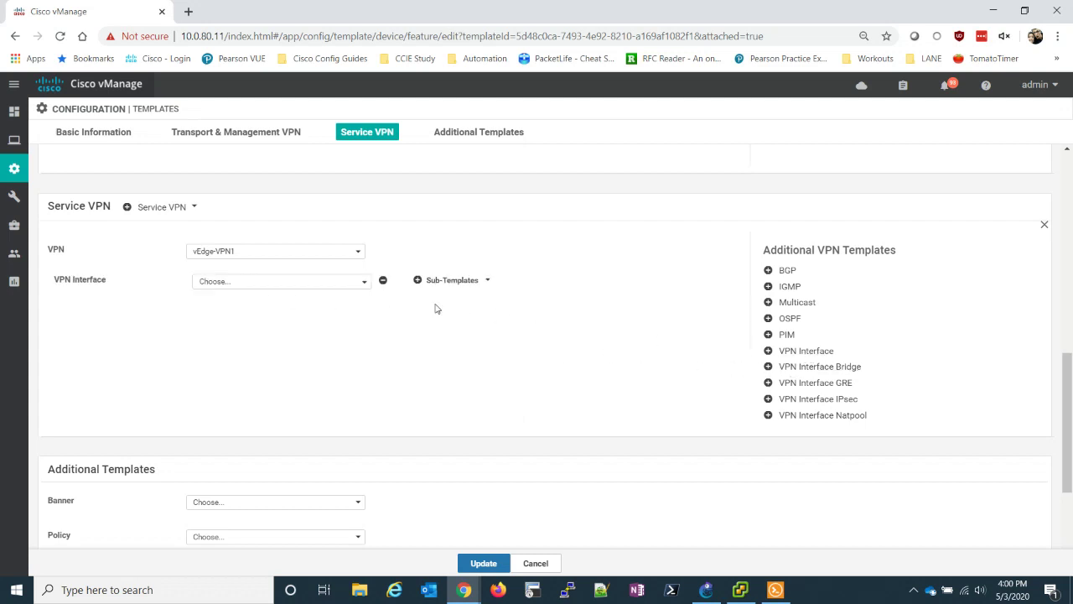
pyautogui.click(344, 282)
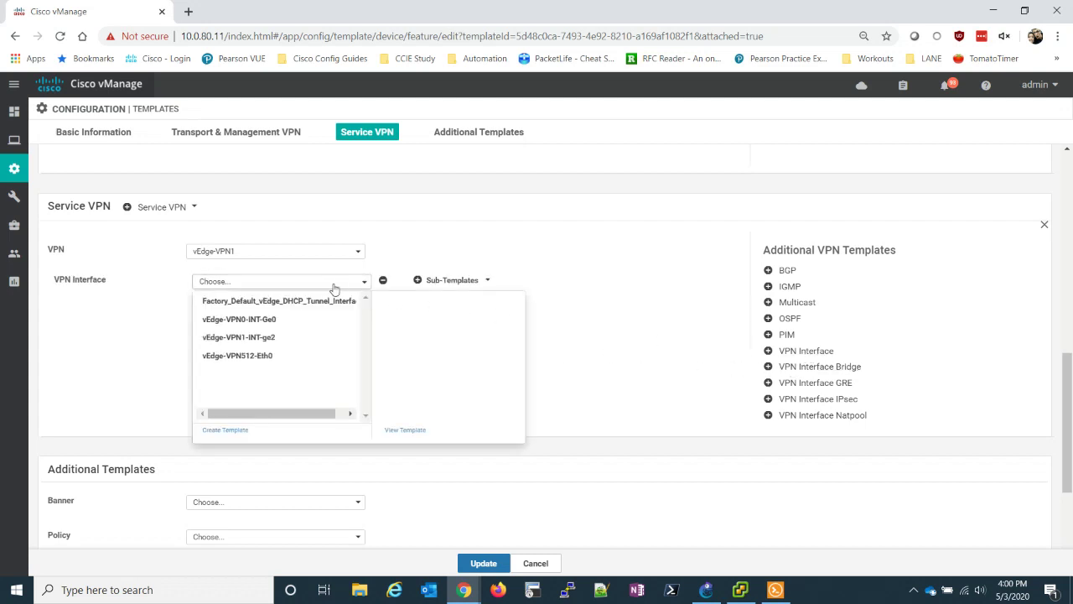
pyautogui.click(273, 338)
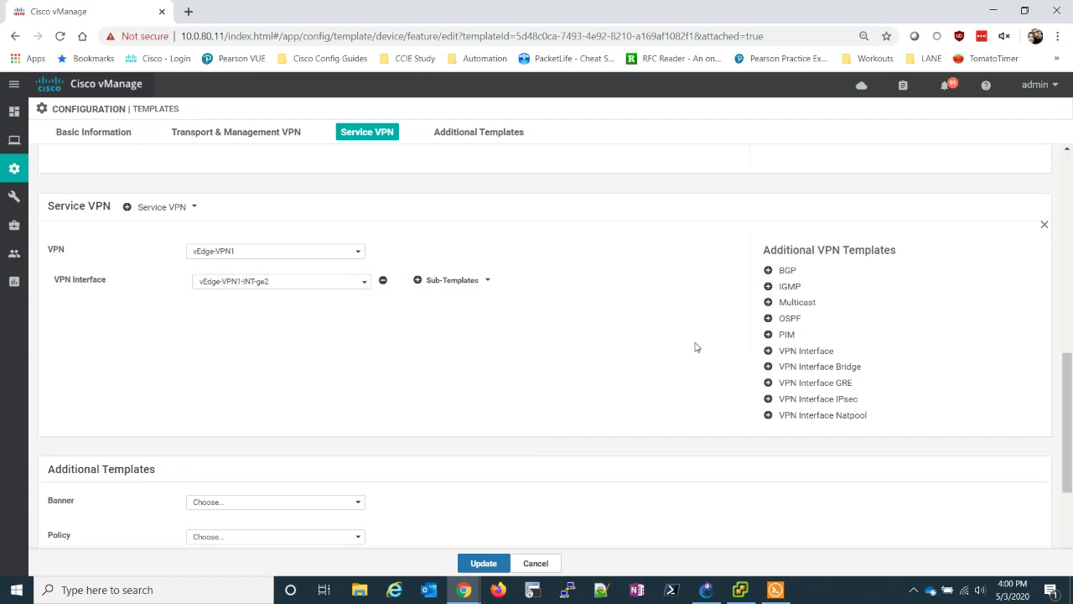
pyautogui.click(792, 319)
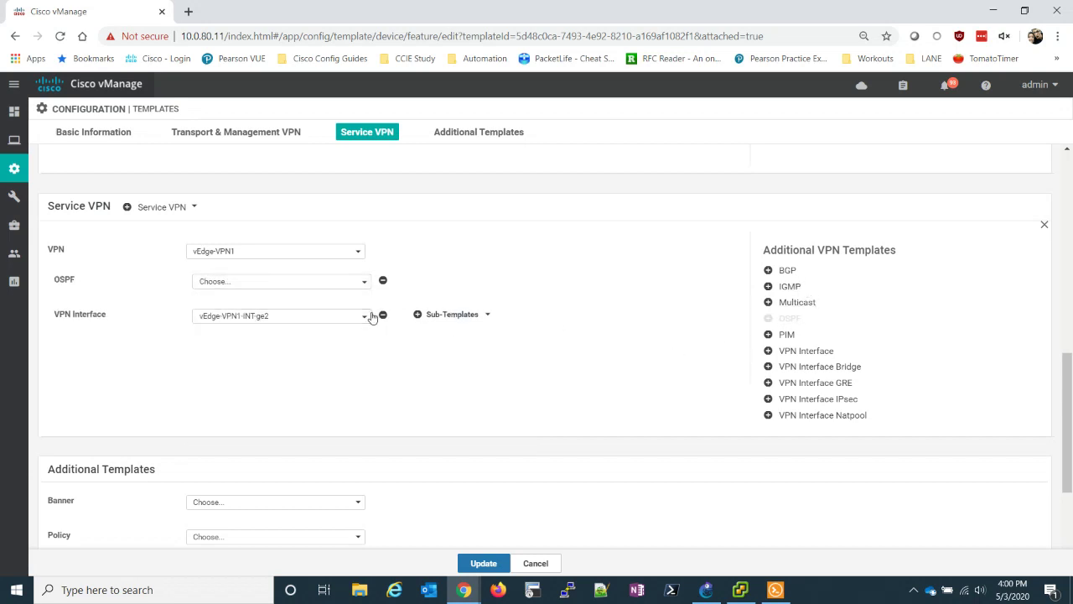
pyautogui.click(363, 283)
pyautogui.click(252, 302)
pyautogui.click(476, 564)
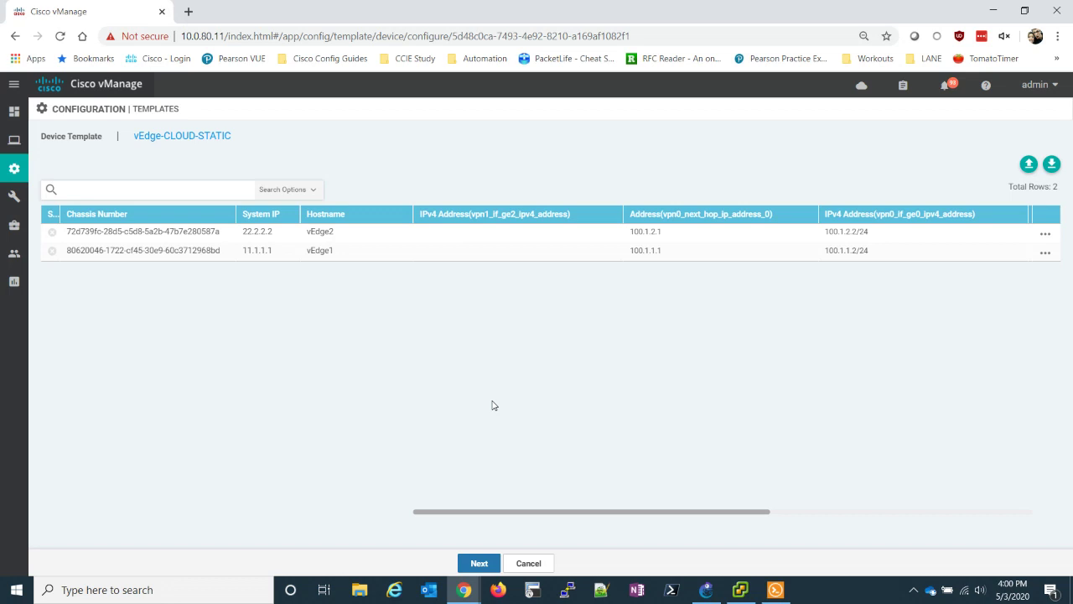
# - Set vEdge1's VPN 1 ge2 IPv4 address to 10.11.1.1/24 in the template table
pyautogui.click(1045, 252)
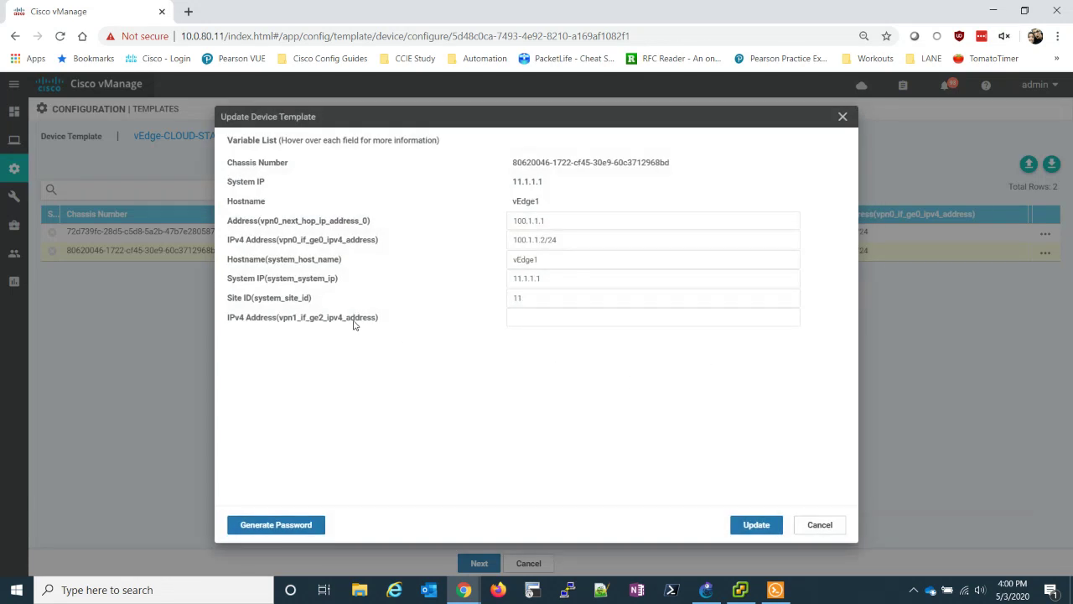
pyautogui.moveTo(352, 324)
pyautogui.click(549, 316)
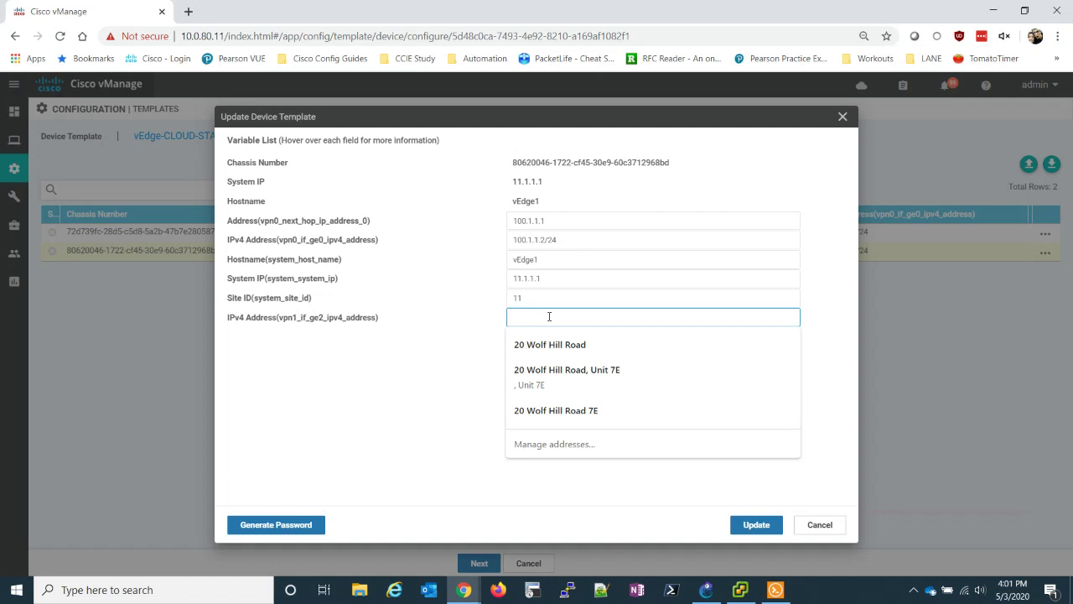
pyautogui.write('10.11')
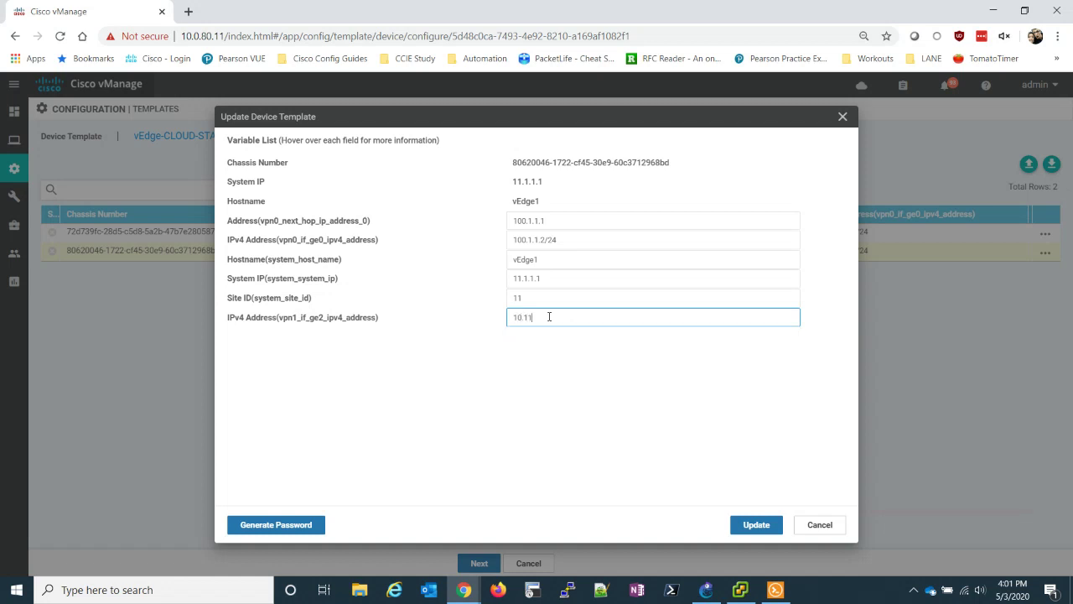
pyautogui.write('.1.1/24')
pyautogui.click(747, 526)
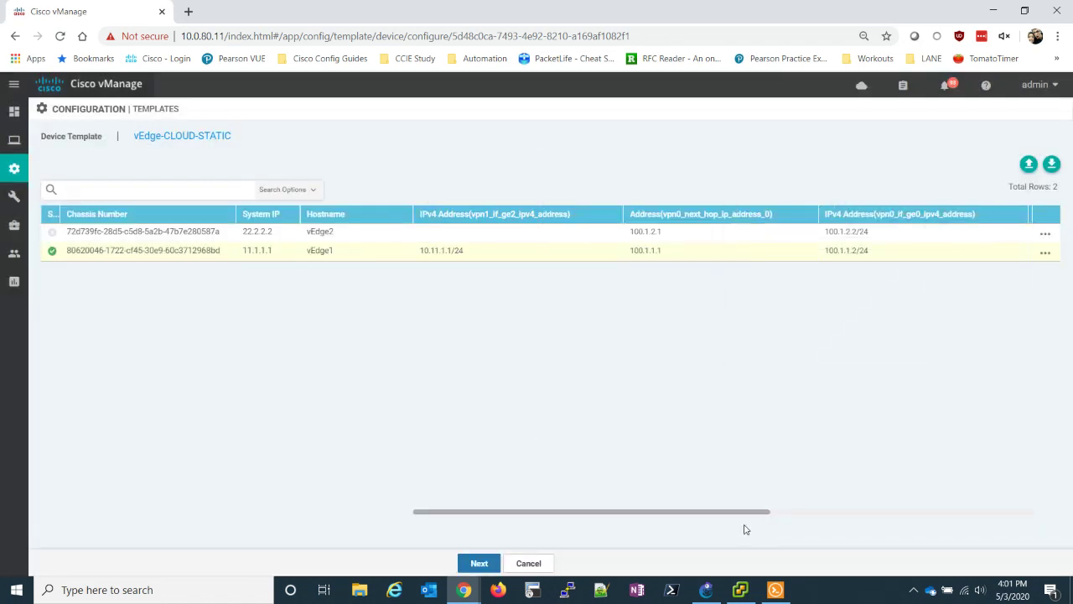
# - Set vEdge2's VPN 1 ge2 IPv4 address to 10.22.1.1/24 in the template table
pyautogui.click(1045, 251)
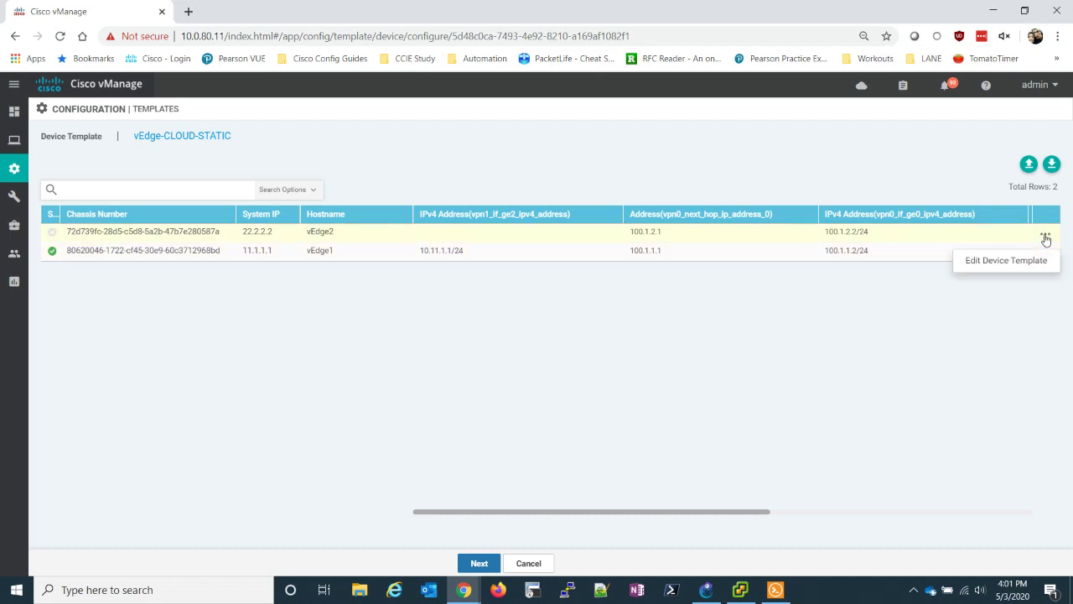
pyautogui.click(1006, 260)
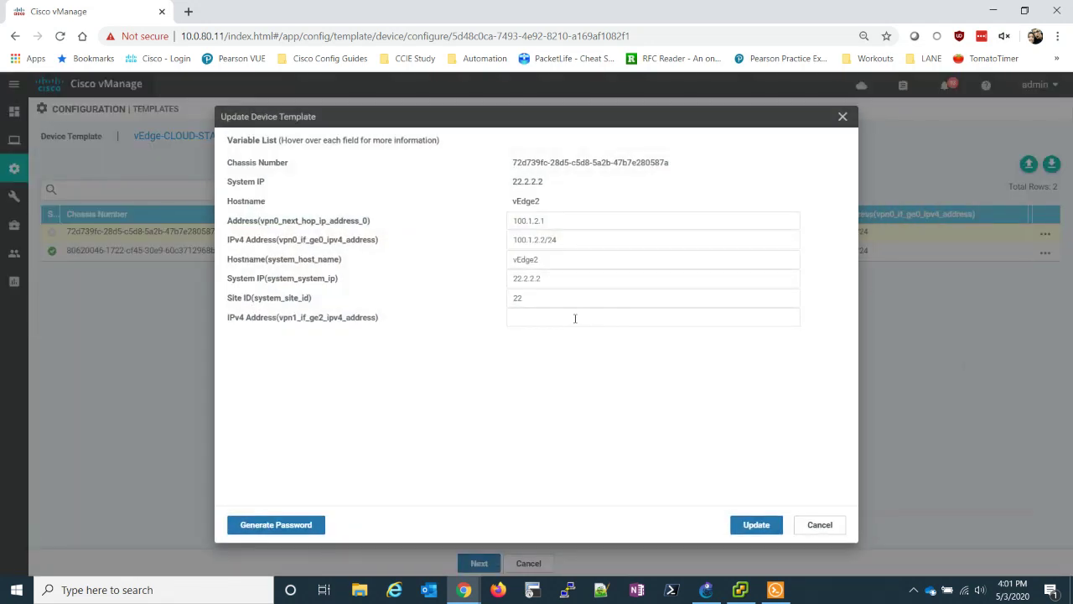
pyautogui.click(575, 318)
pyautogui.write('10')
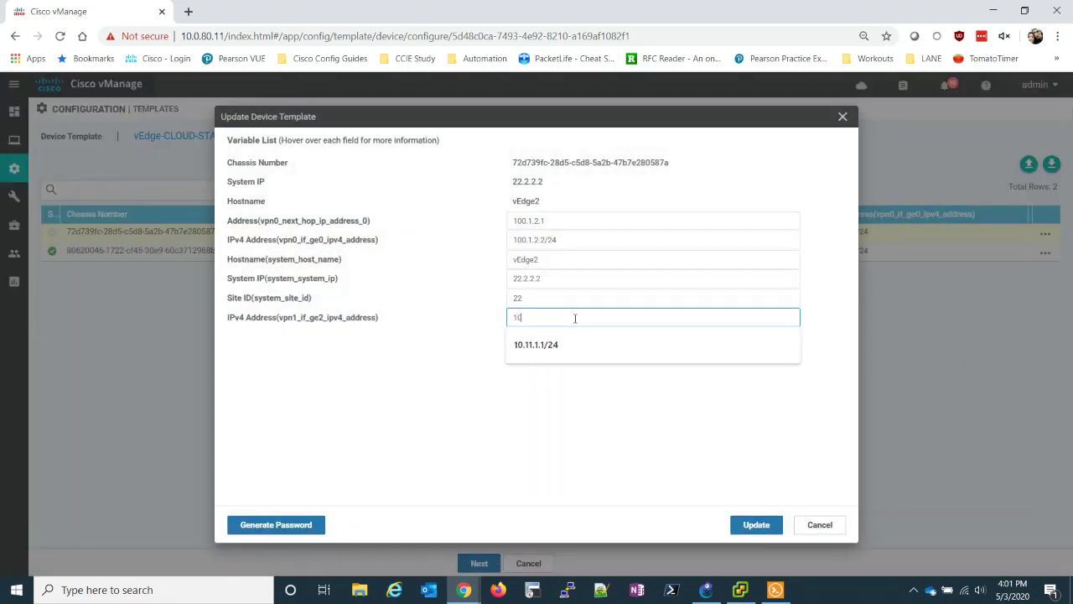
pyautogui.write('.22.1.1/24')
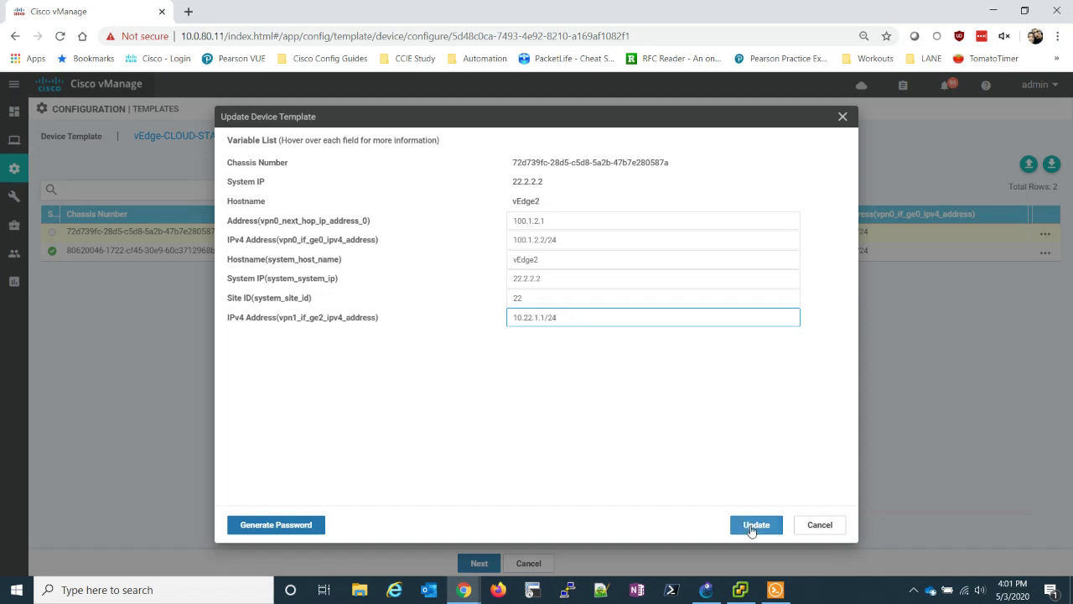
pyautogui.click(754, 524)
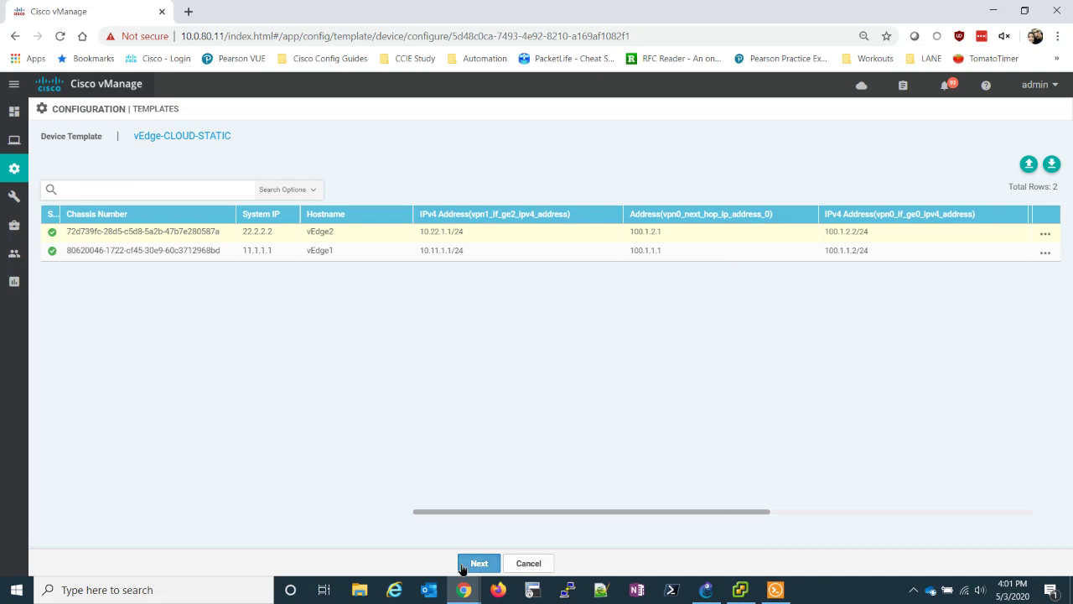
# - Preview the generated configurations for vEdge2 and vEdge1
pyautogui.click(478, 564)
pyautogui.click(116, 221)
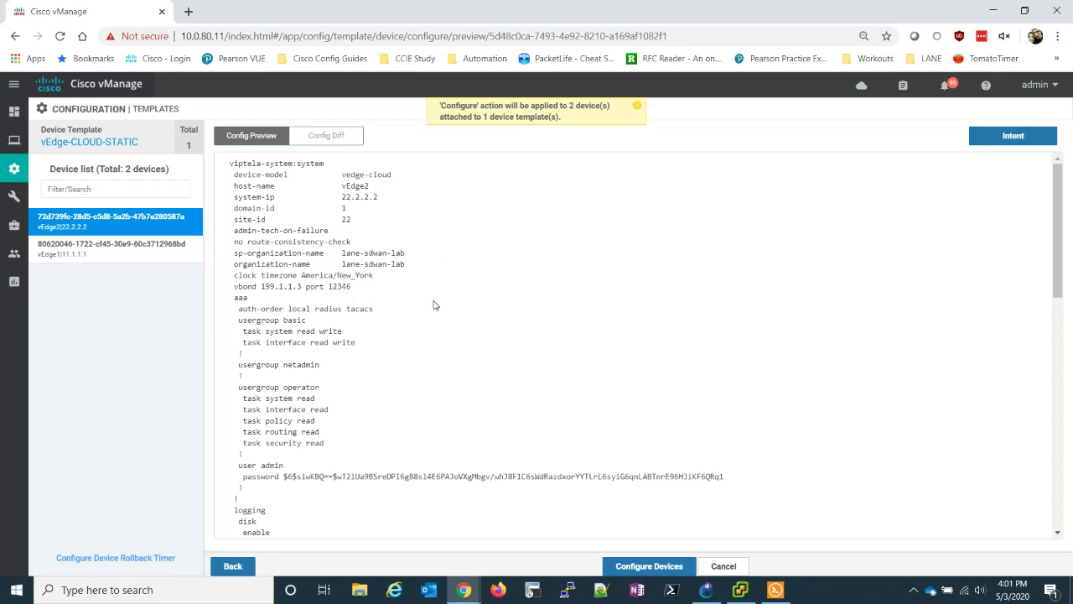
pyautogui.scroll(-2, 425, 310)
pyautogui.scroll(2, 425, 310)
pyautogui.click(99, 252)
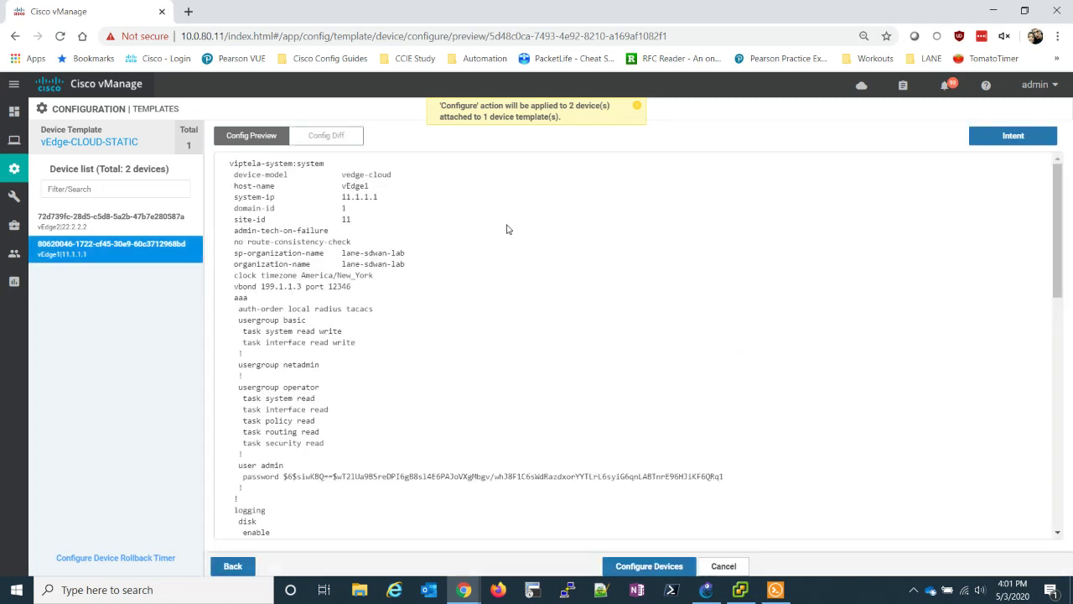
# - Show vEdge1's side-by-side config diff and find the new vpn 1 CORPORATE block
pyautogui.click(334, 143)
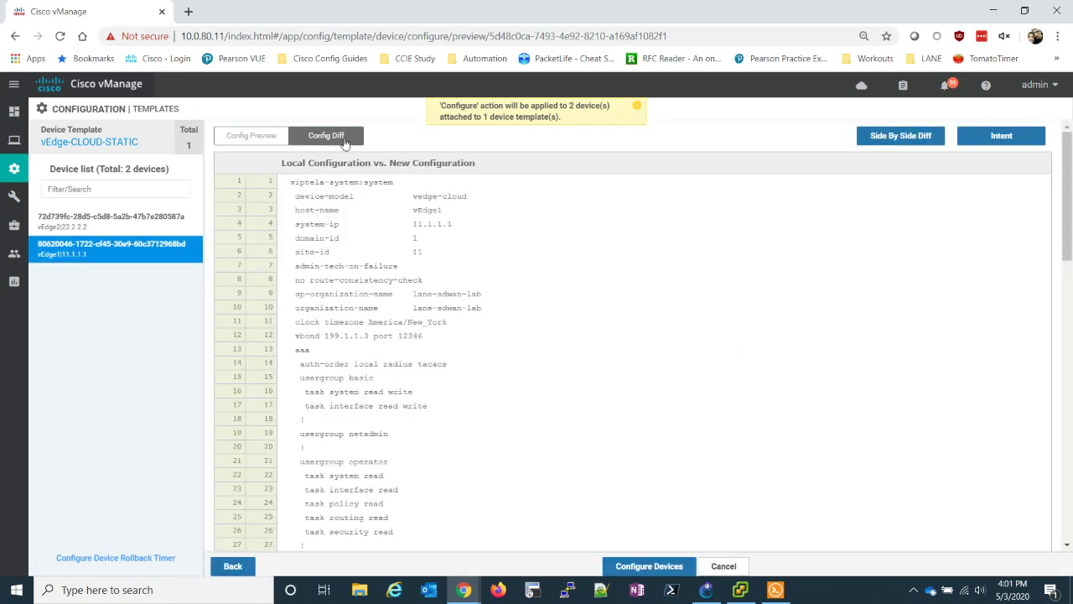
pyautogui.click(880, 144)
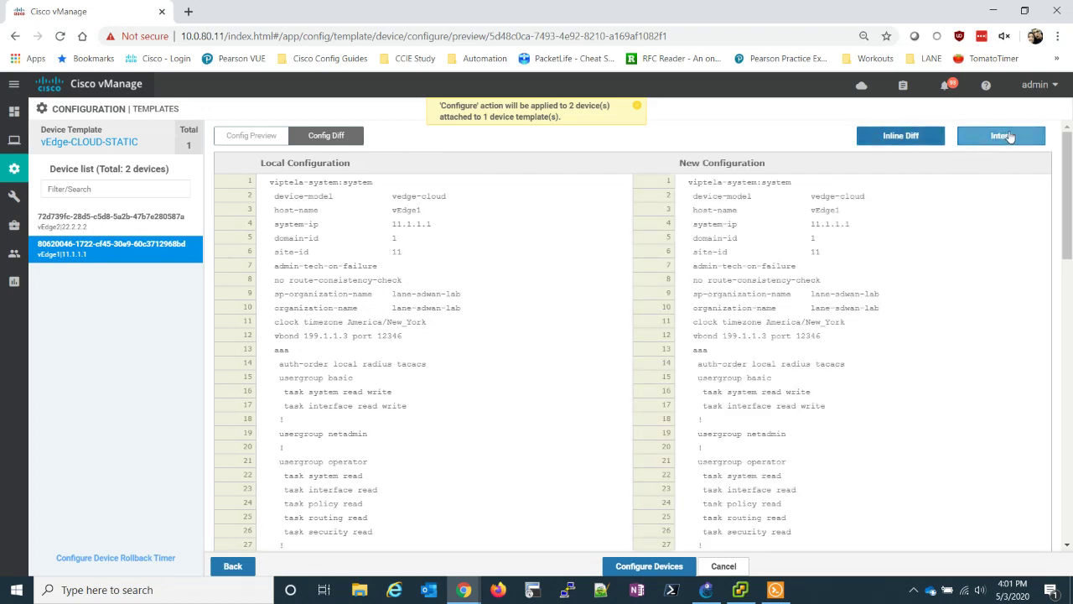
pyautogui.scroll(-7, 958, 187)
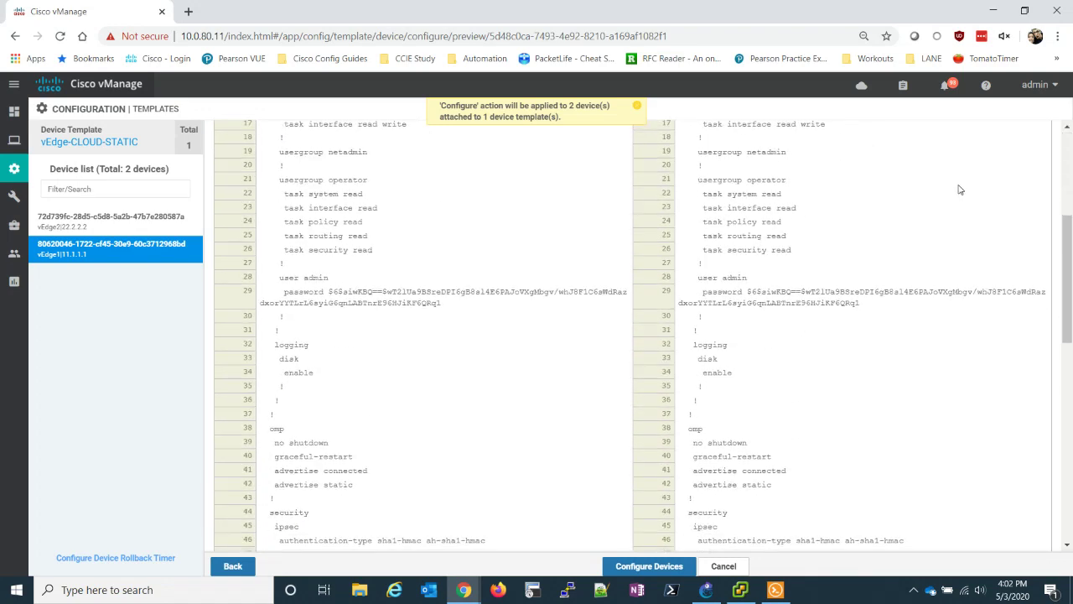
pyautogui.scroll(-4, 958, 188)
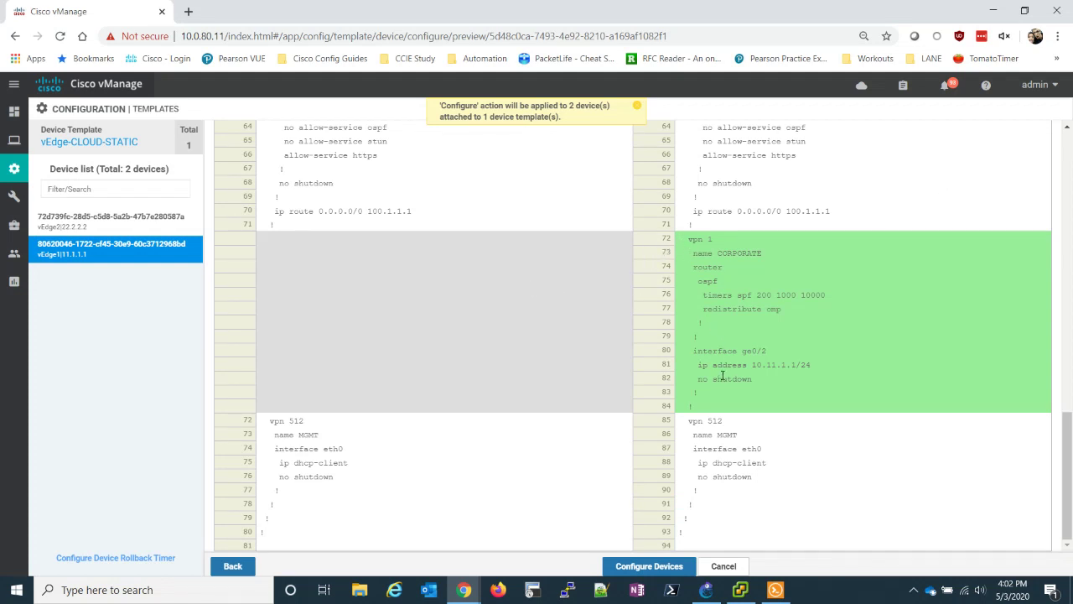
pyautogui.doubleClick(694, 239)
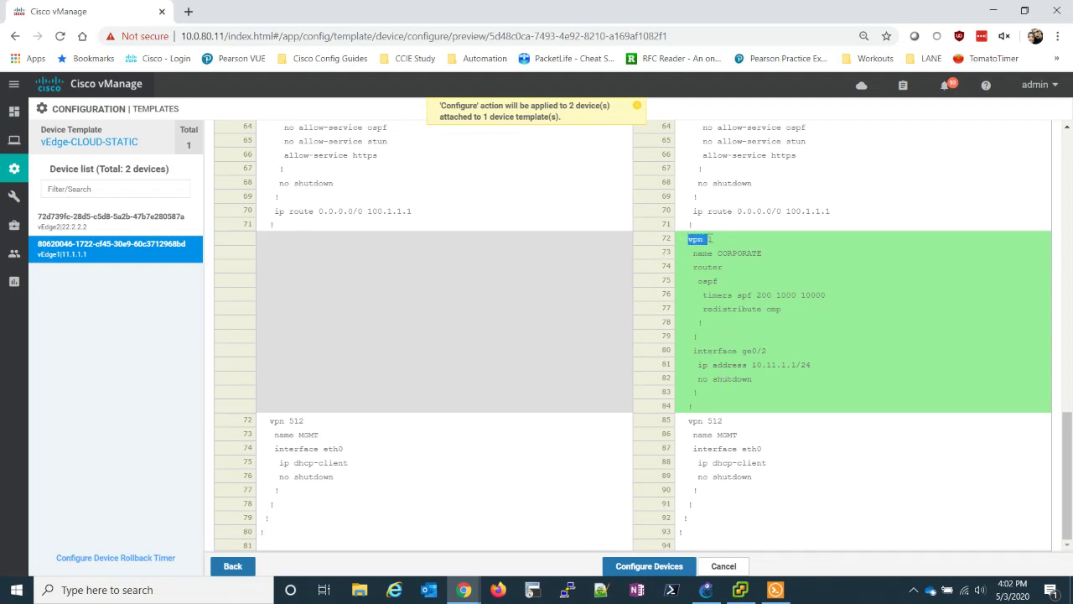
pyautogui.click(715, 292)
# - Push the vEdge-CLOUD-STATIC template to both vEdges, confirming the changes
pyautogui.click(634, 568)
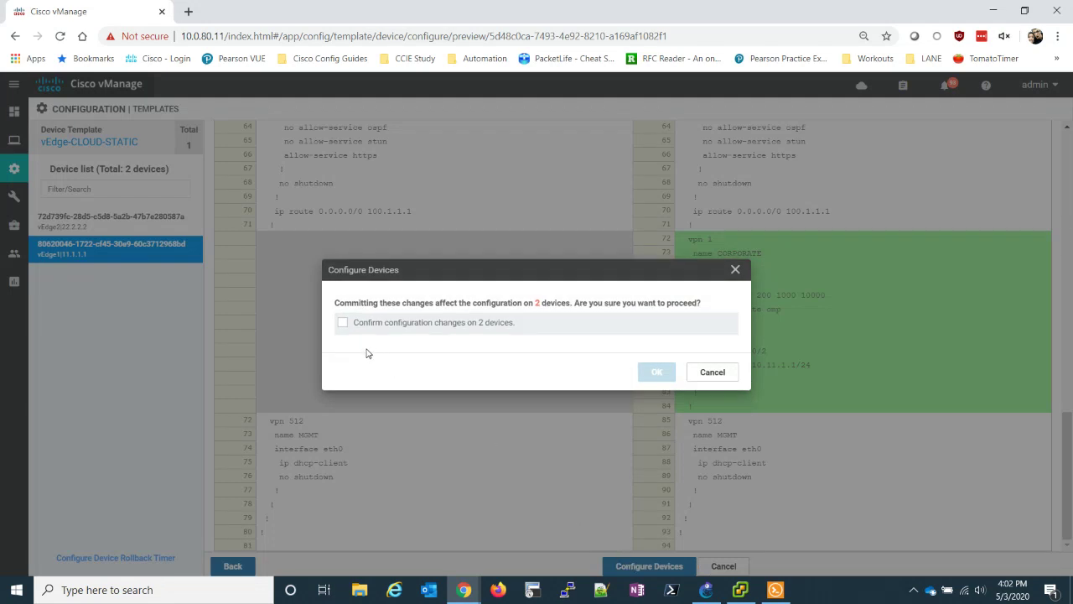
pyautogui.click(345, 322)
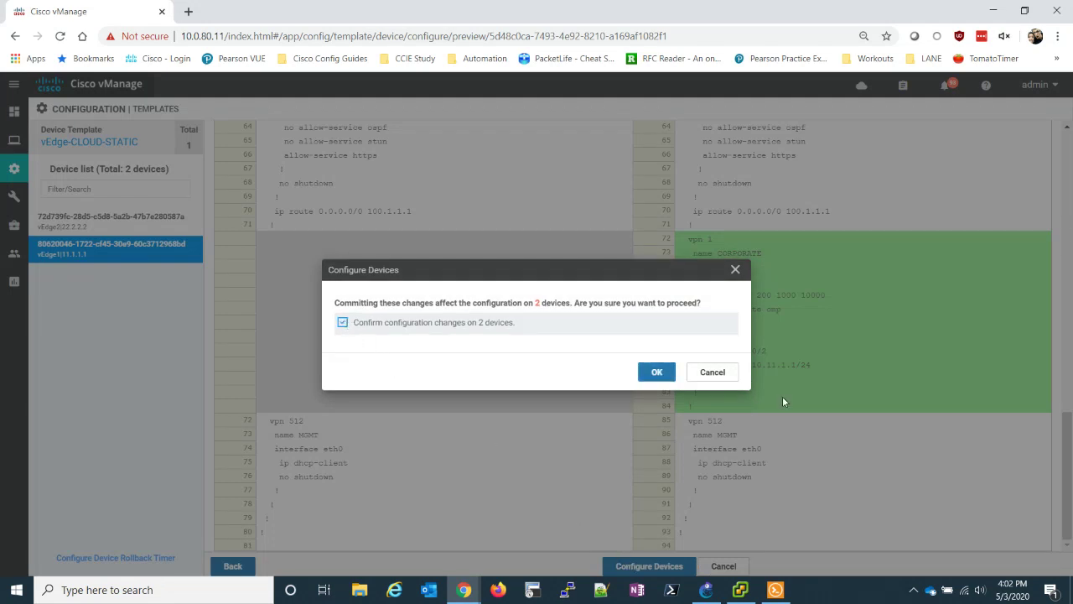
pyautogui.click(657, 371)
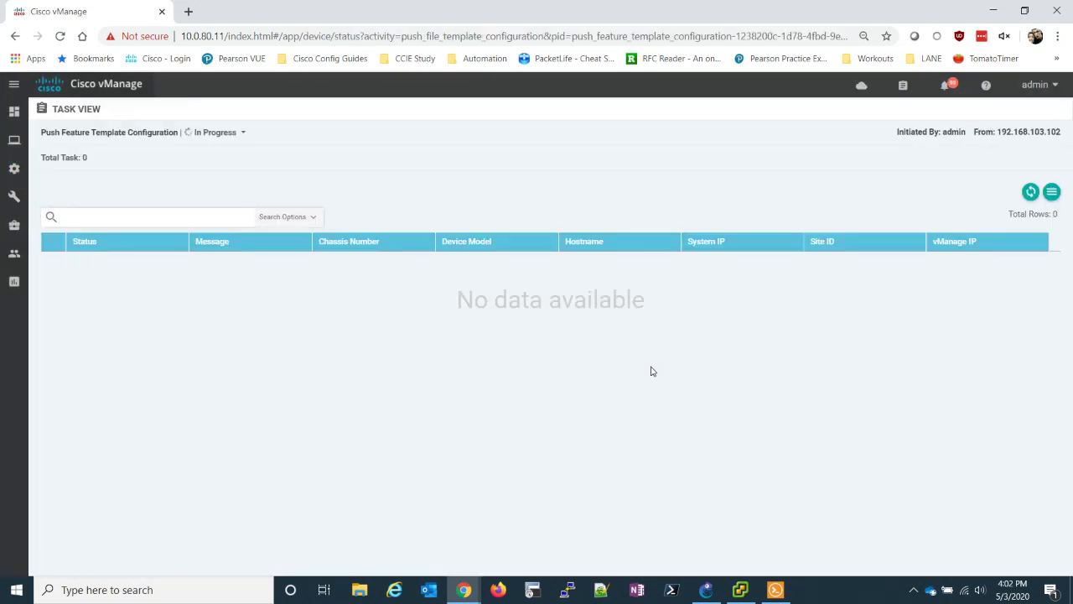
# - Refresh the task status and check both vEdges' push logs until they show Success
pyautogui.click(1030, 193)
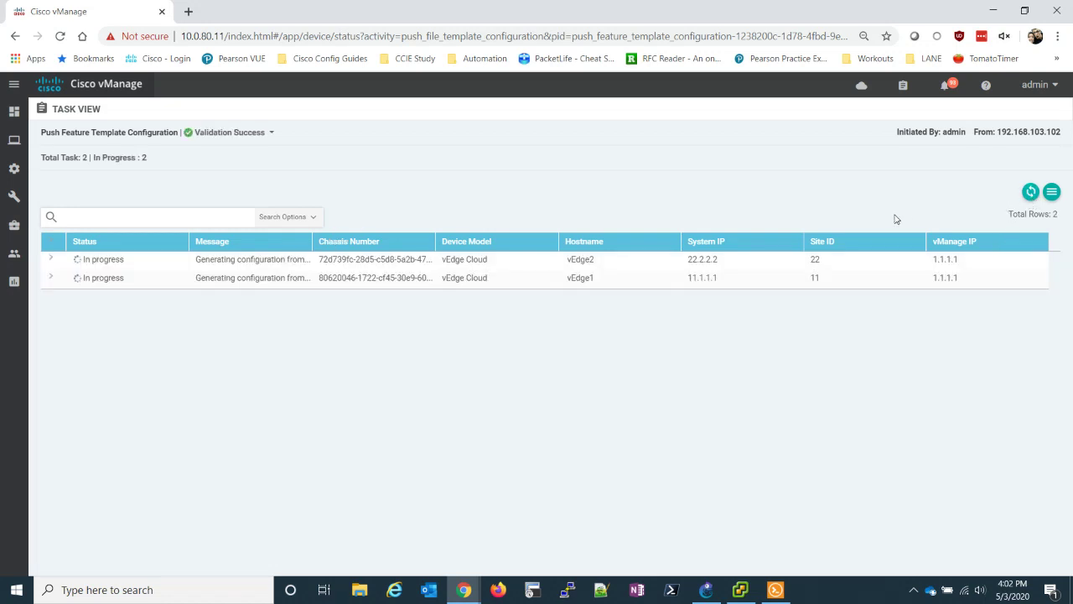
pyautogui.click(51, 277)
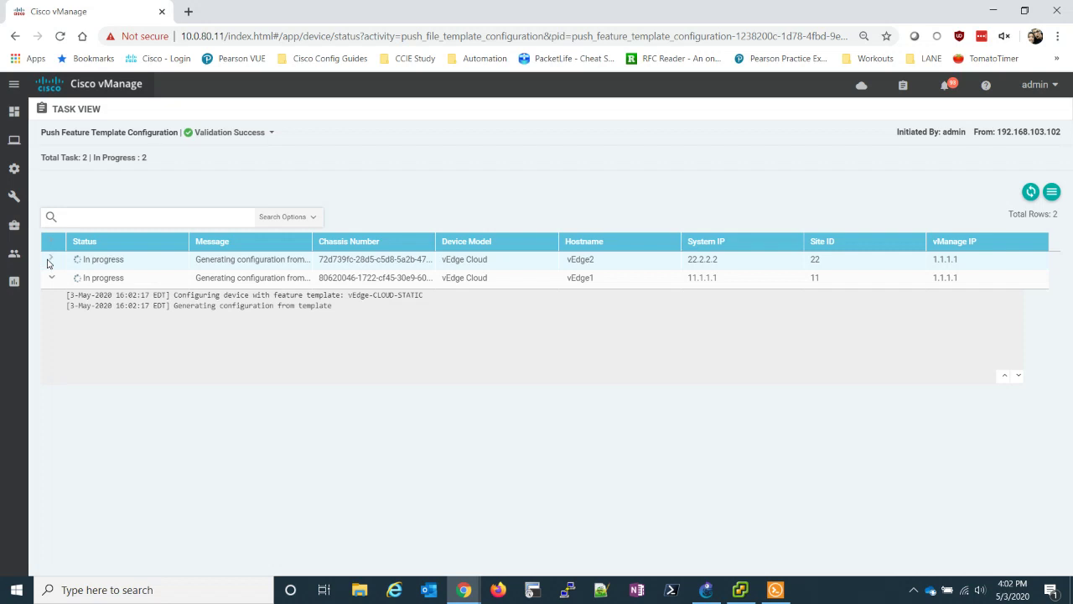
pyautogui.click(52, 259)
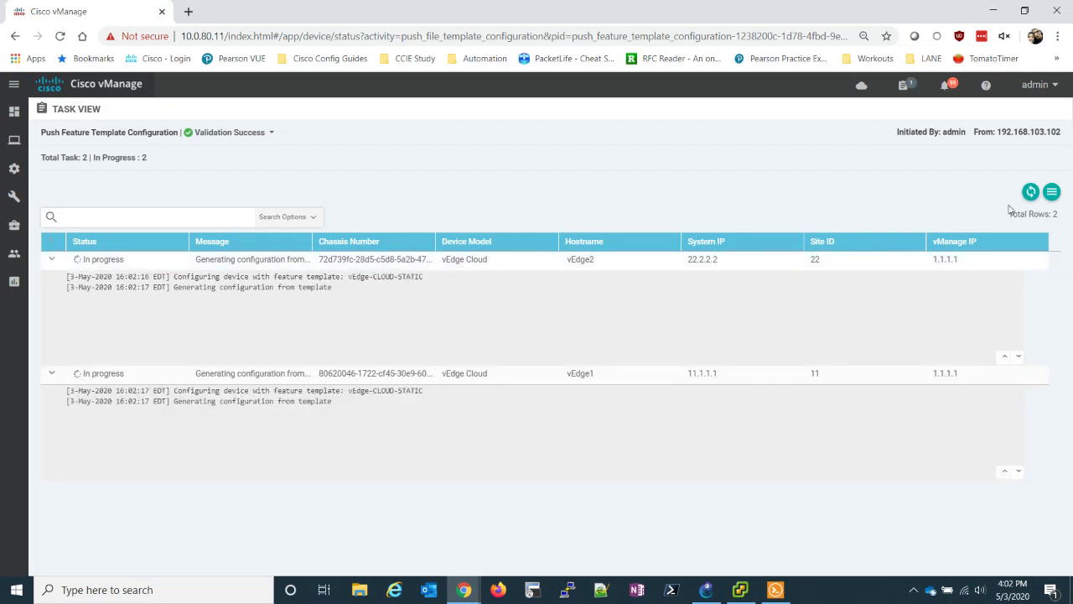
pyautogui.click(1030, 193)
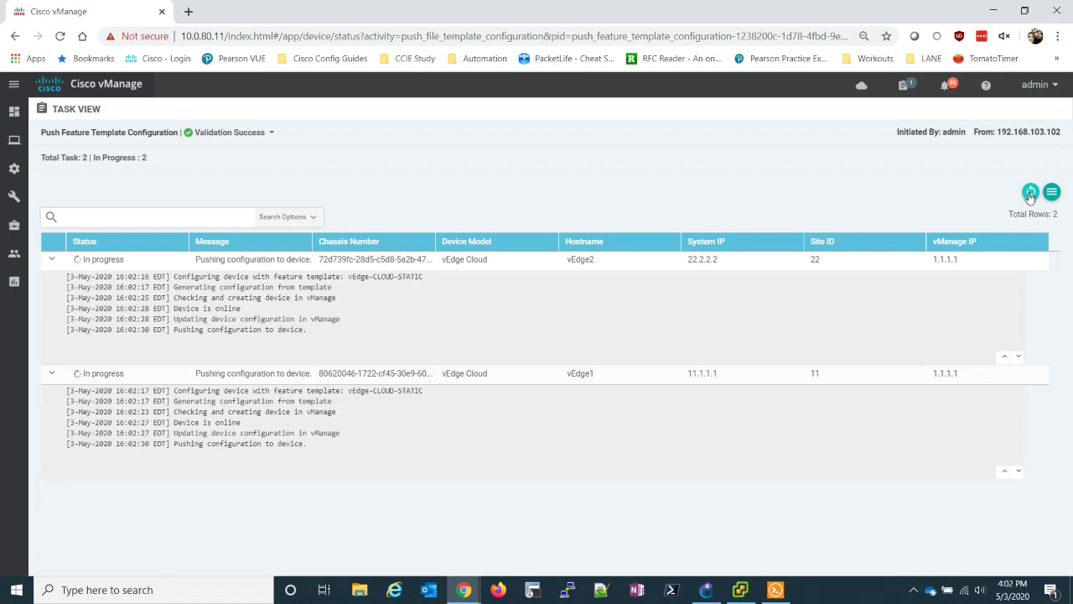
pyautogui.click(1030, 193)
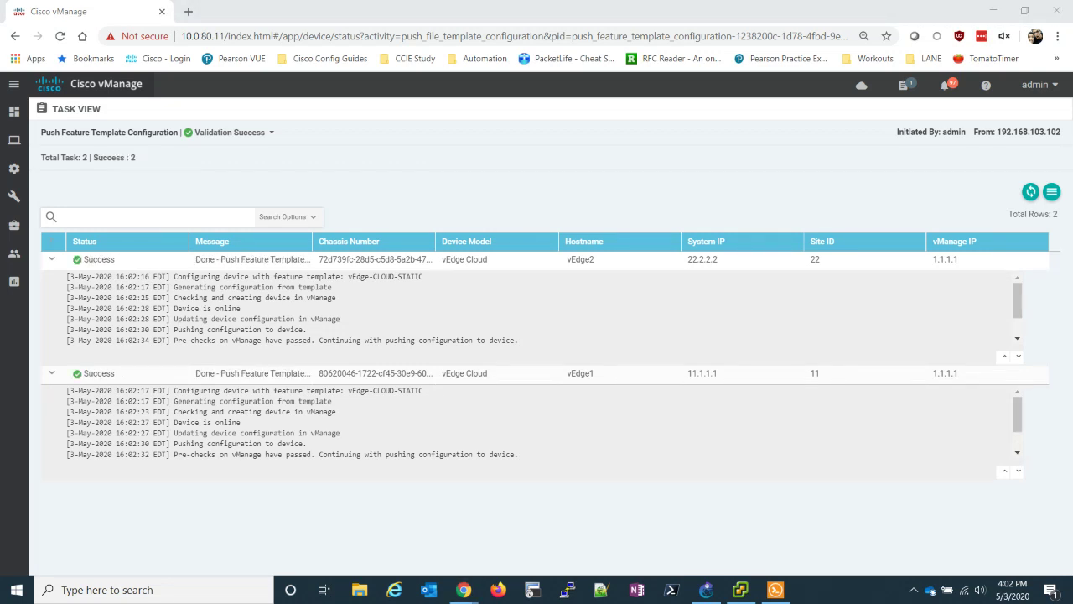
pyautogui.click(52, 260)
pyautogui.click(50, 279)
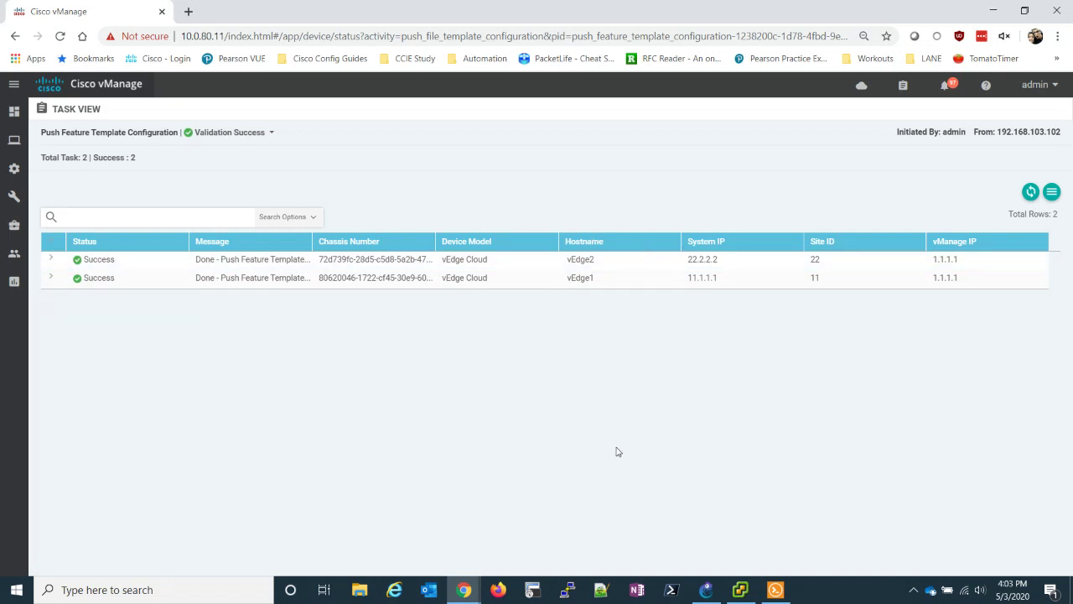
# - On vEdge1, rerun 'sh int | tab' to confirm ge0/2 is up at 10.11.1.1/24
pyautogui.click(776, 589)
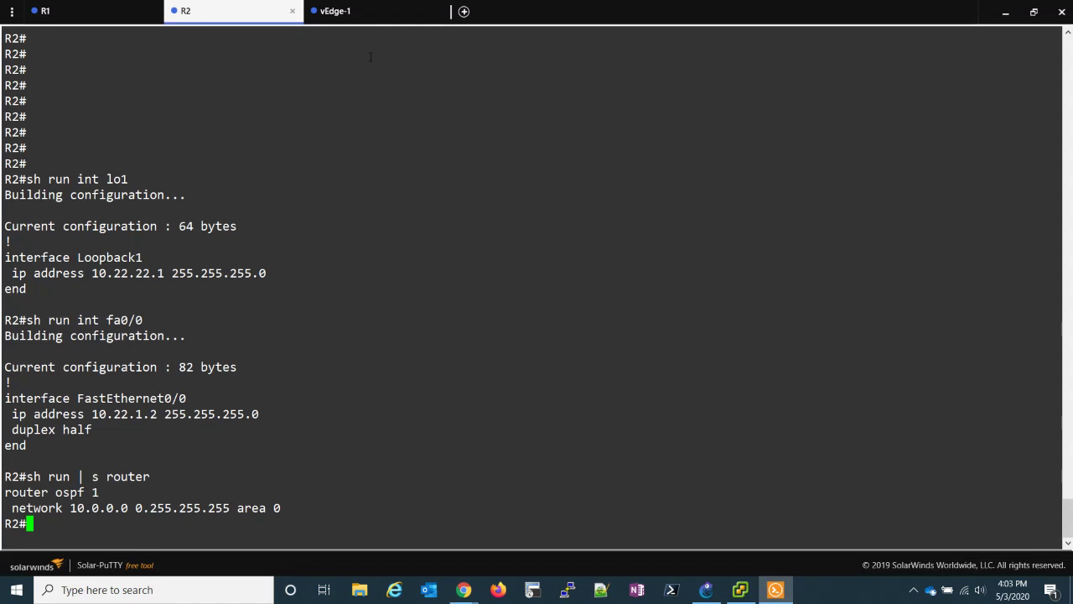
pyautogui.click(357, 13)
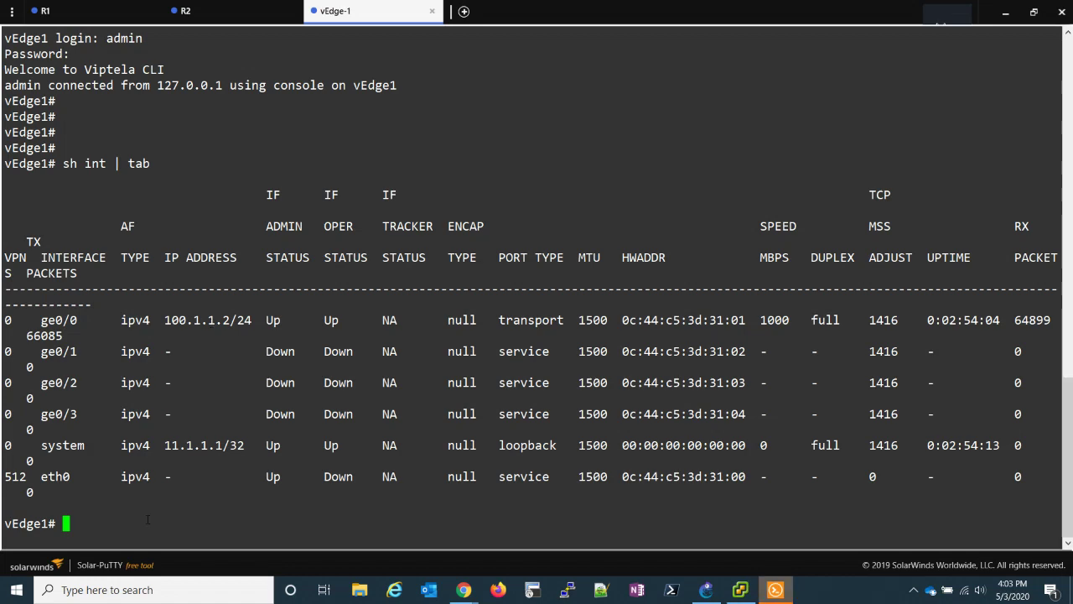
pyautogui.press('Up')
pyautogui.press('Return')
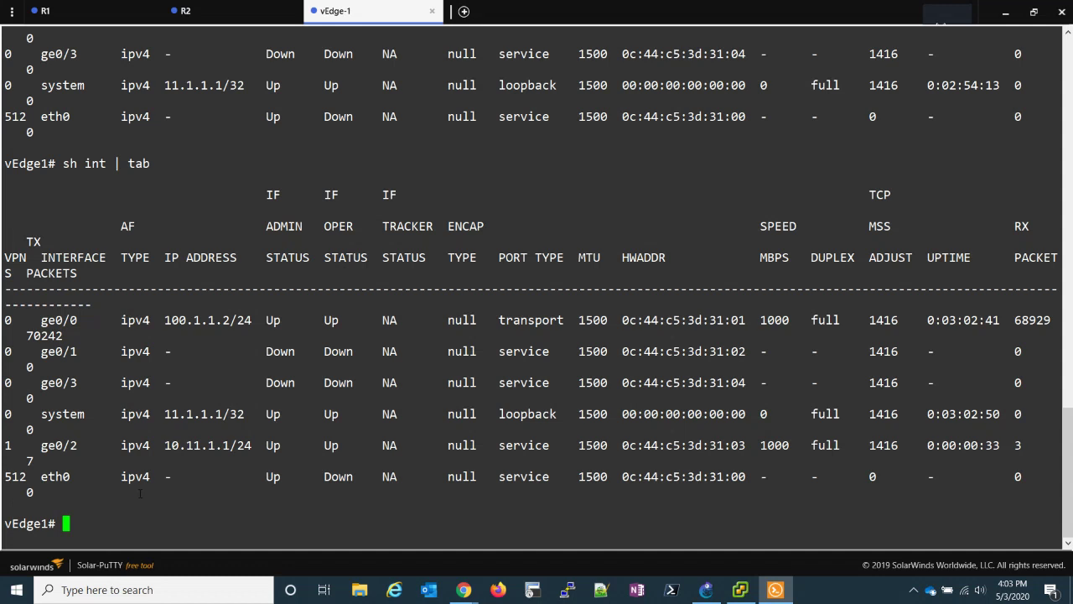
pyautogui.moveTo(40, 445); pyautogui.dragTo(84, 446)
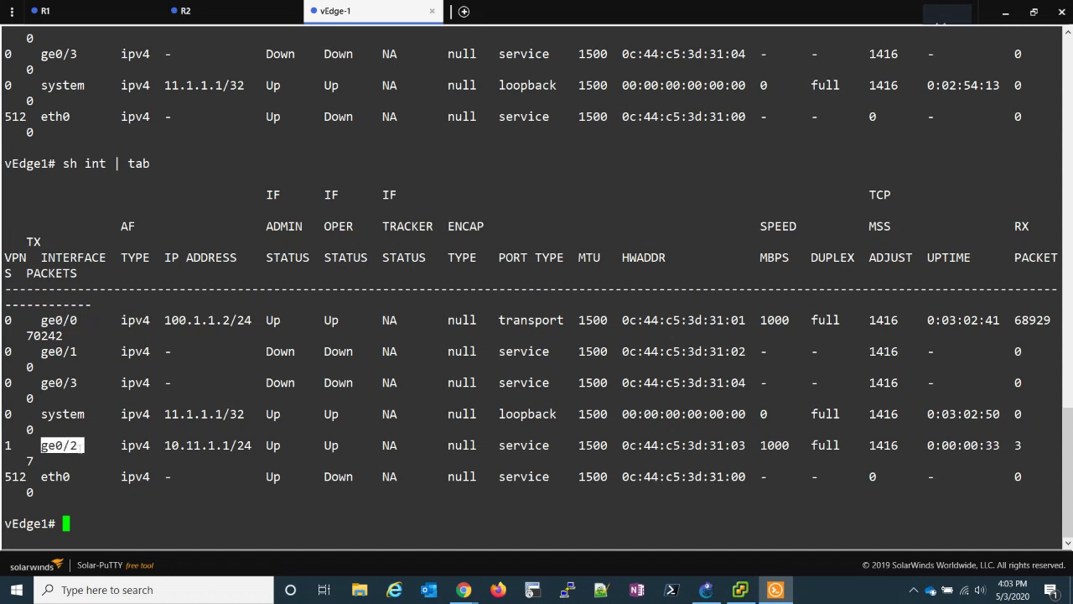
pyautogui.moveTo(158, 445); pyautogui.dragTo(258, 445)
pyautogui.click(170, 498)
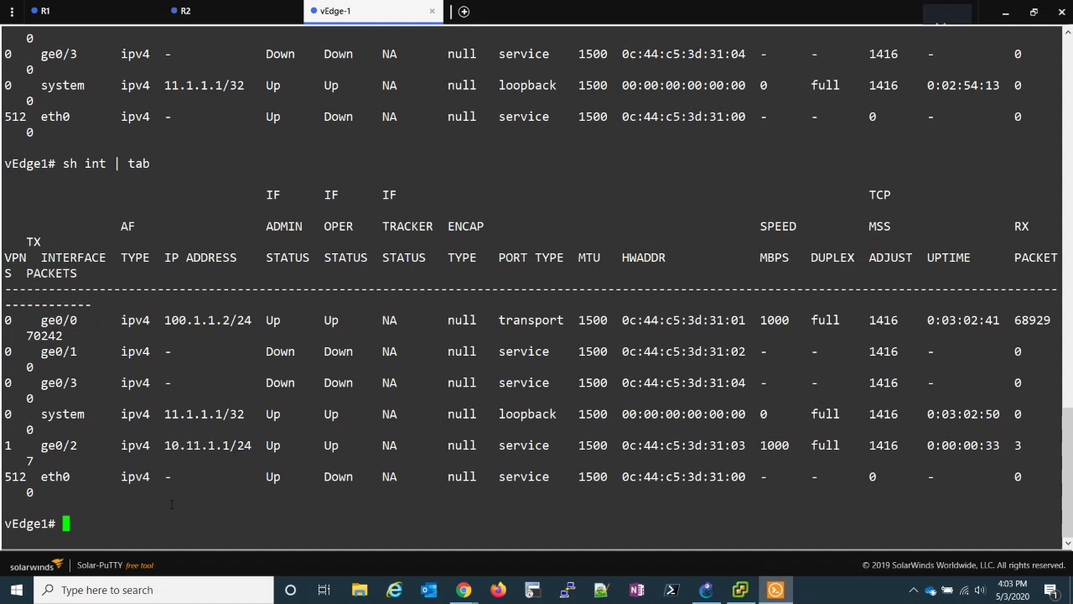
# - Run 'show ospf neighbor' on vEdge1, check R1 and R2, and rerun it: no neighbors yet
pyautogui.write('show ospf neighbor')
pyautogui.press('Return')
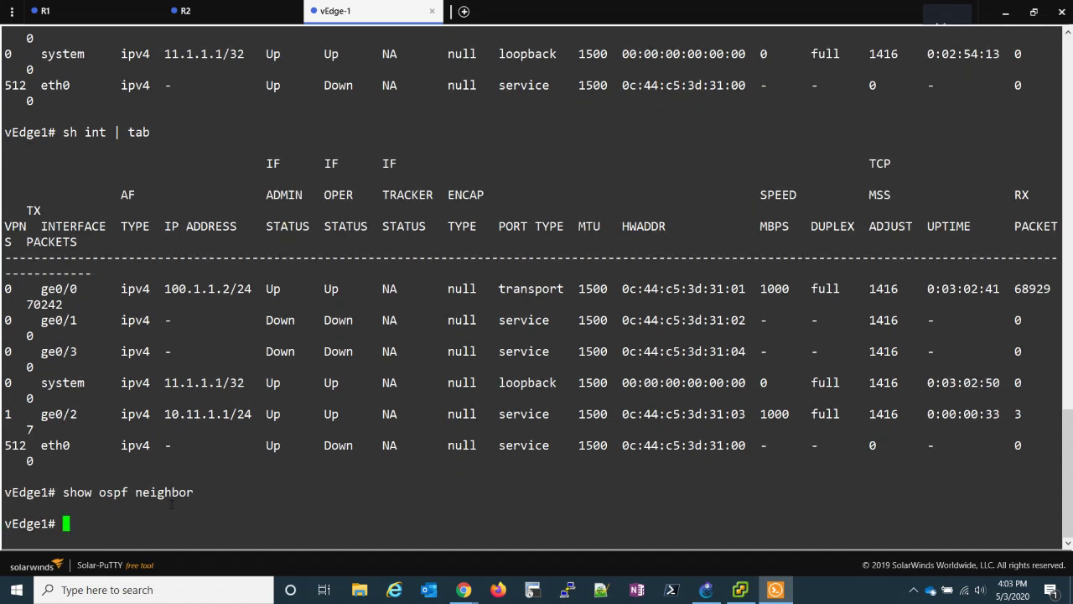
pyautogui.click(216, 12)
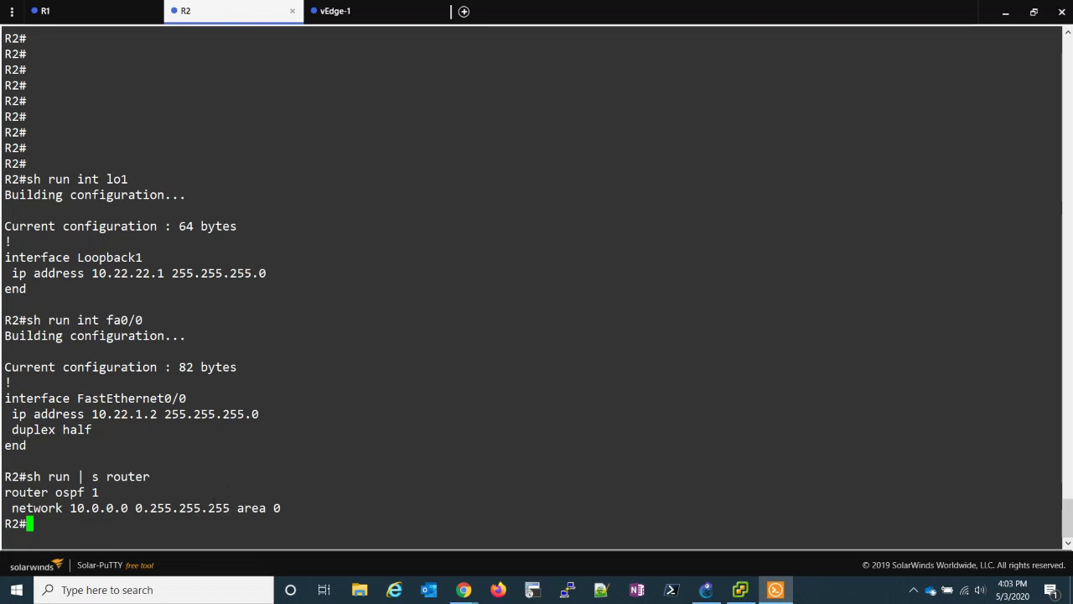
pyautogui.click(98, 14)
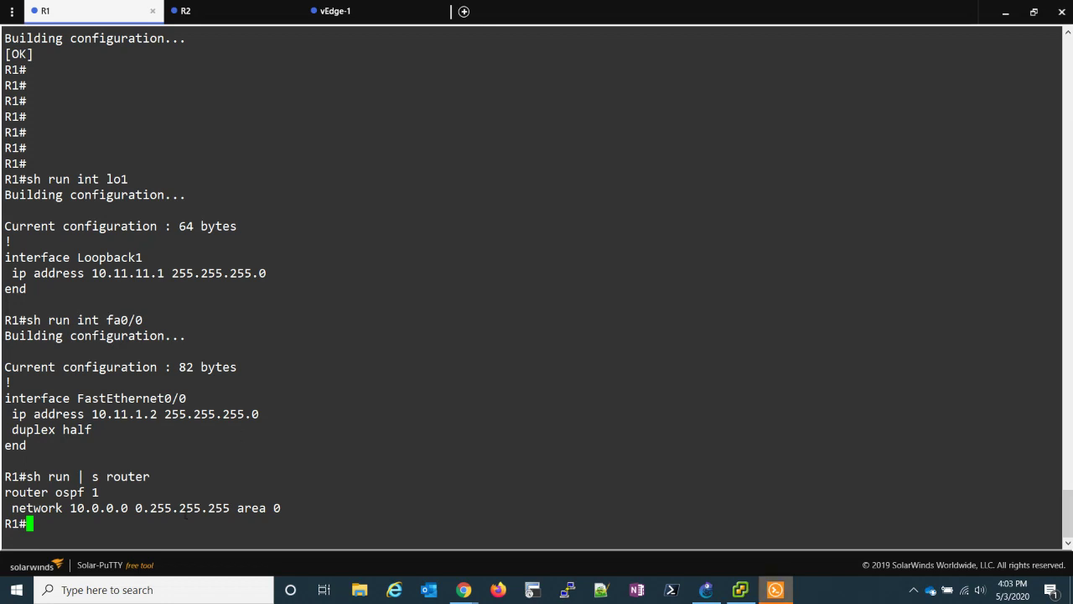
pyautogui.click(263, 13)
pyautogui.click(334, 20)
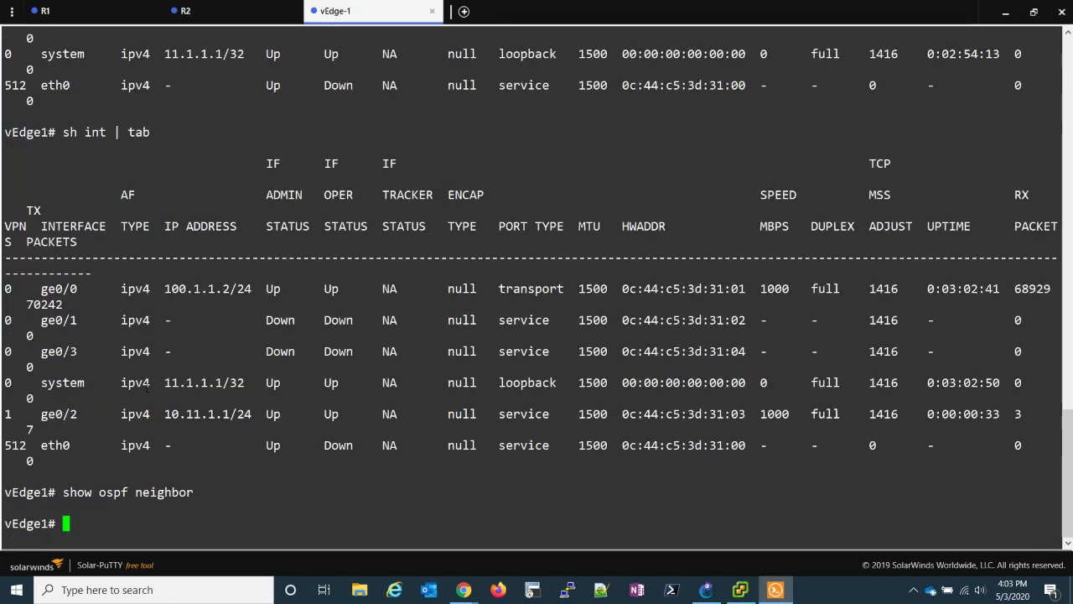
pyautogui.press('Up')
pyautogui.press('Return')
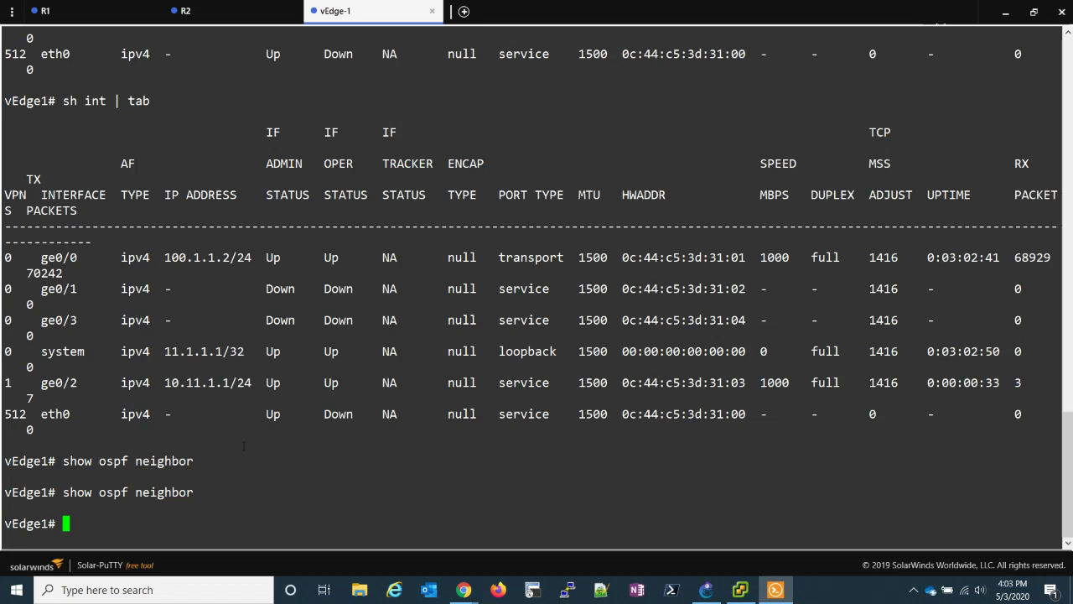
# - Review the SD-WAN-LAB topology in GNS3, then return to the terminal sessions
pyautogui.click(704, 591)
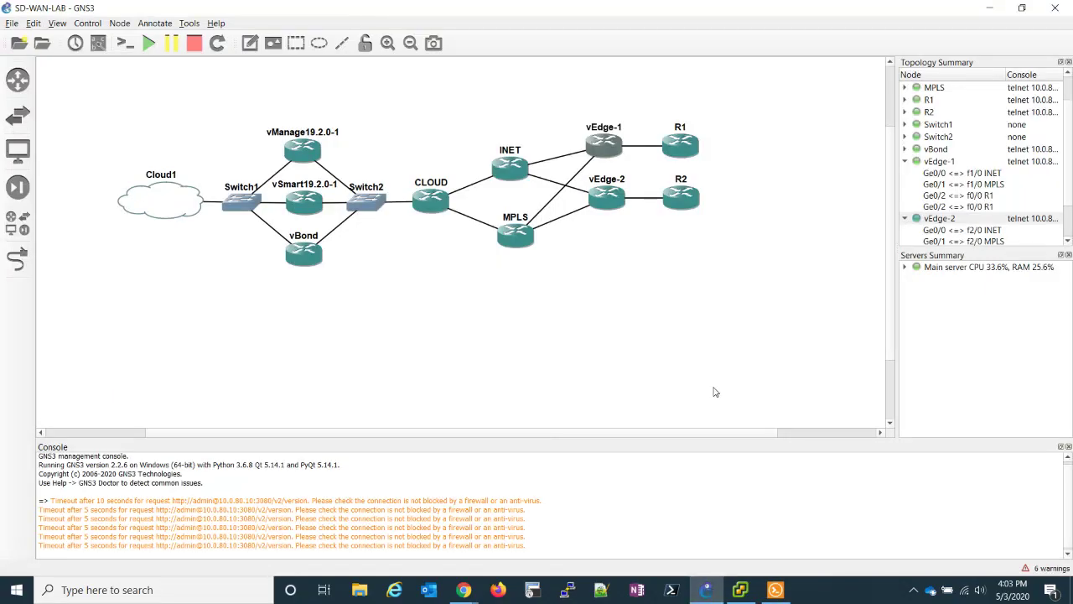
pyautogui.hotkey('alt', 'Tab')
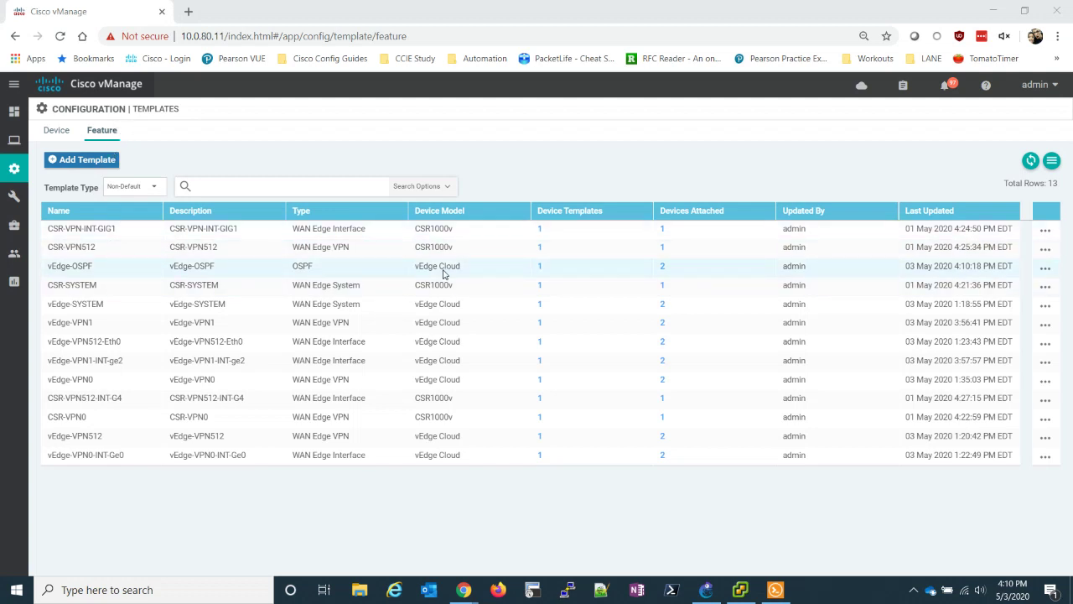
# - Add OSPF area 0 with interface ge0/2 to the vEdge-OSPF feature template and save it
pyautogui.click(1044, 269)
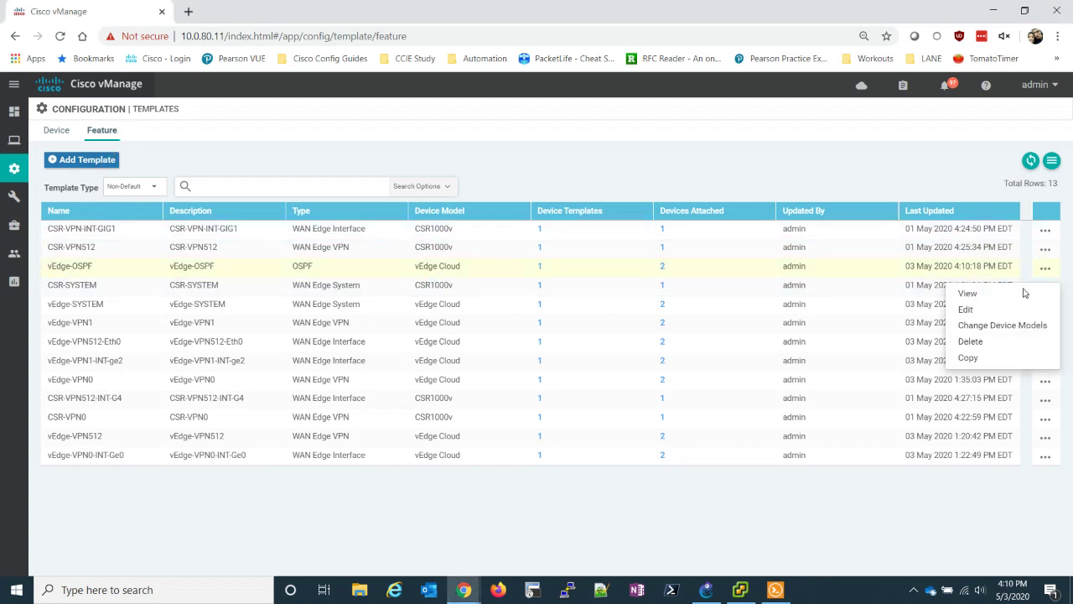
pyautogui.click(1005, 310)
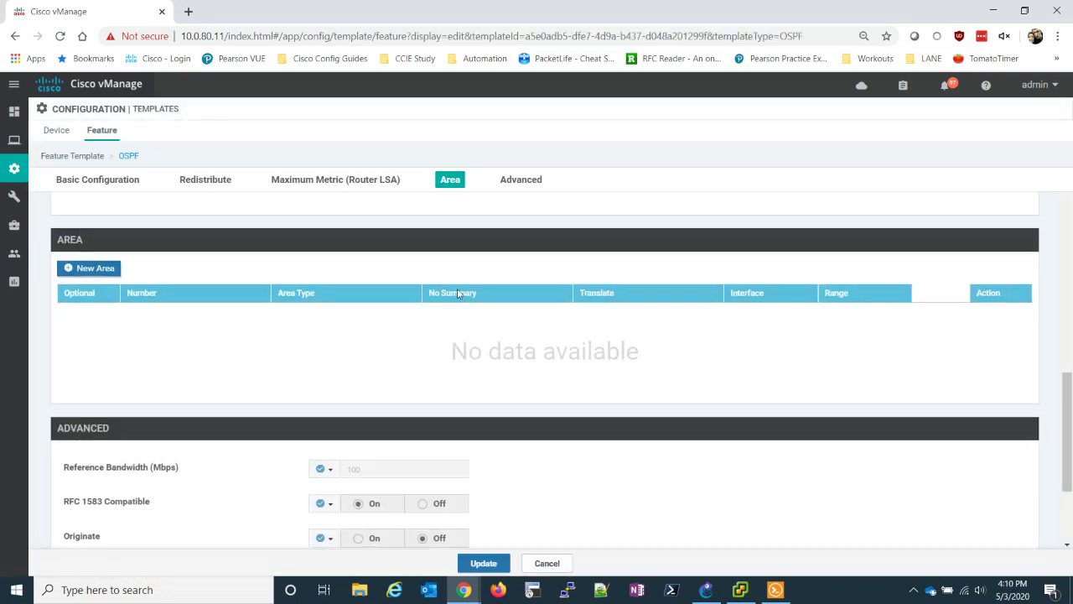
pyautogui.click(97, 267)
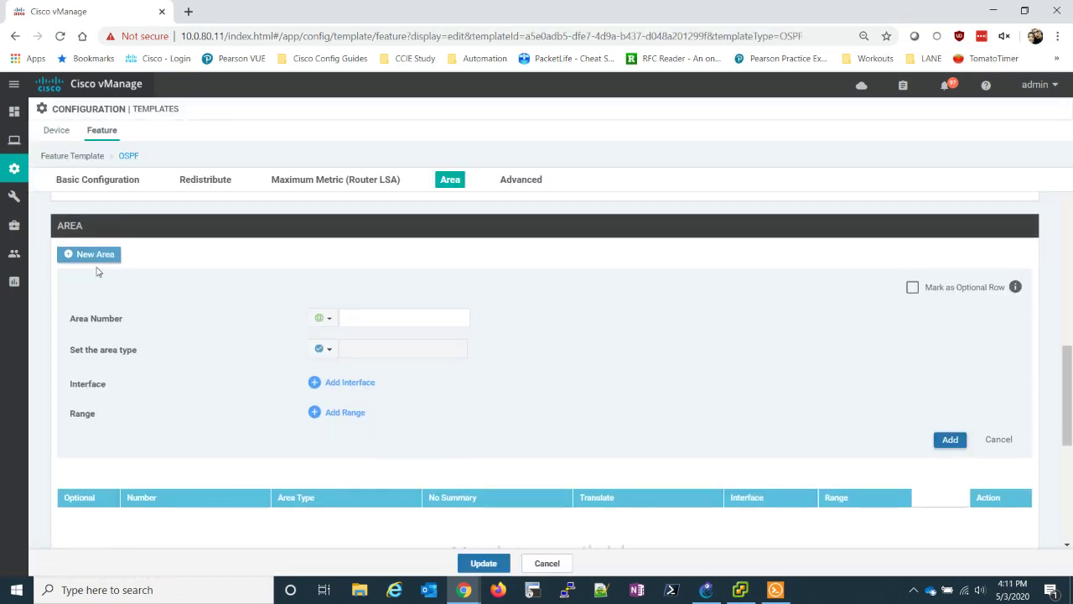
pyautogui.click(389, 319)
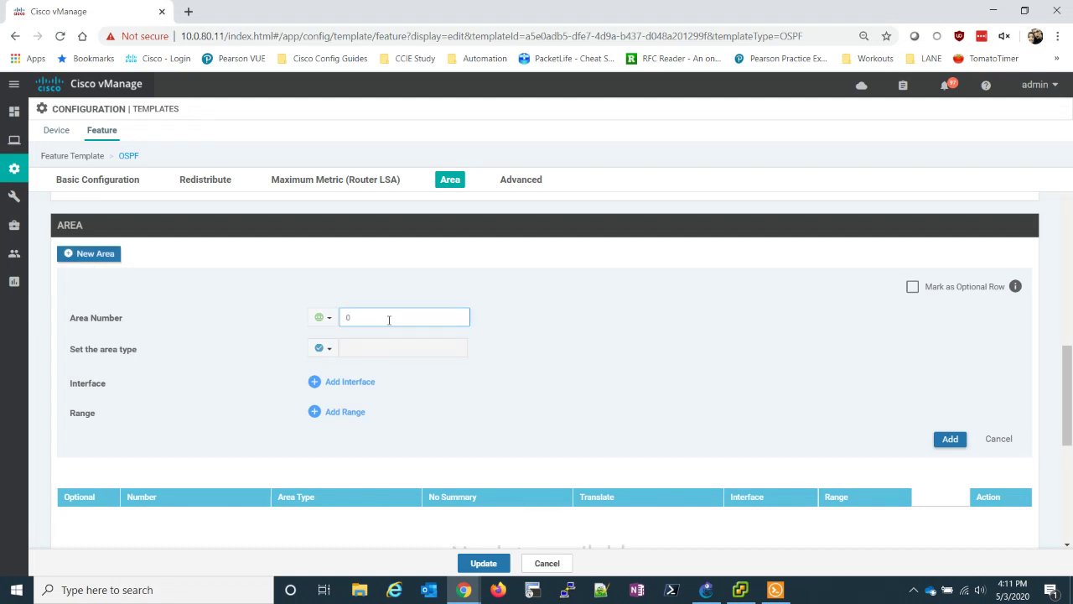
pyautogui.click(349, 382)
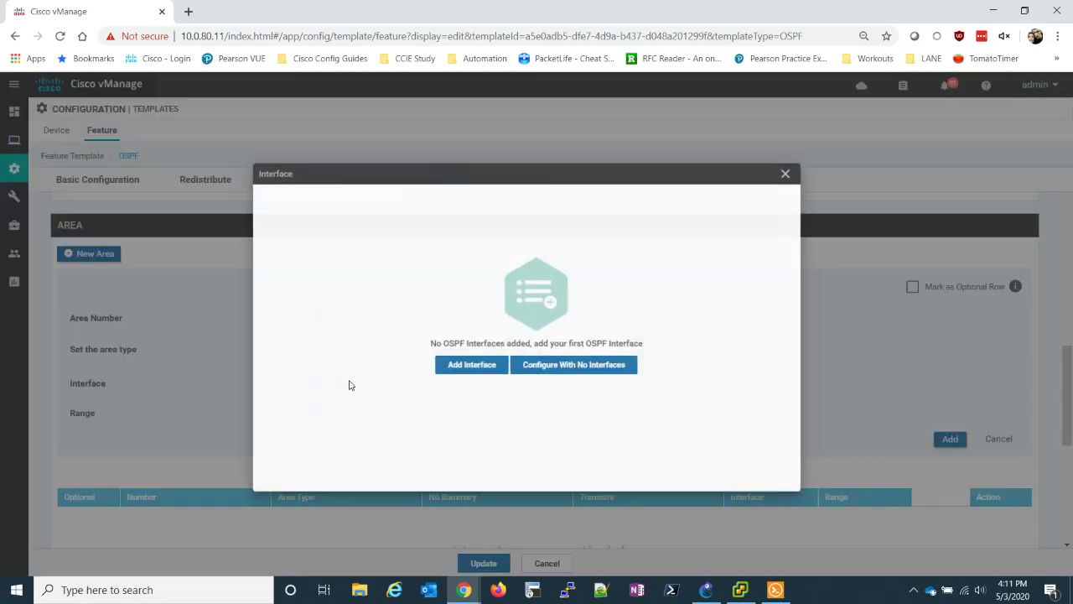
pyautogui.click(485, 365)
pyautogui.click(622, 203)
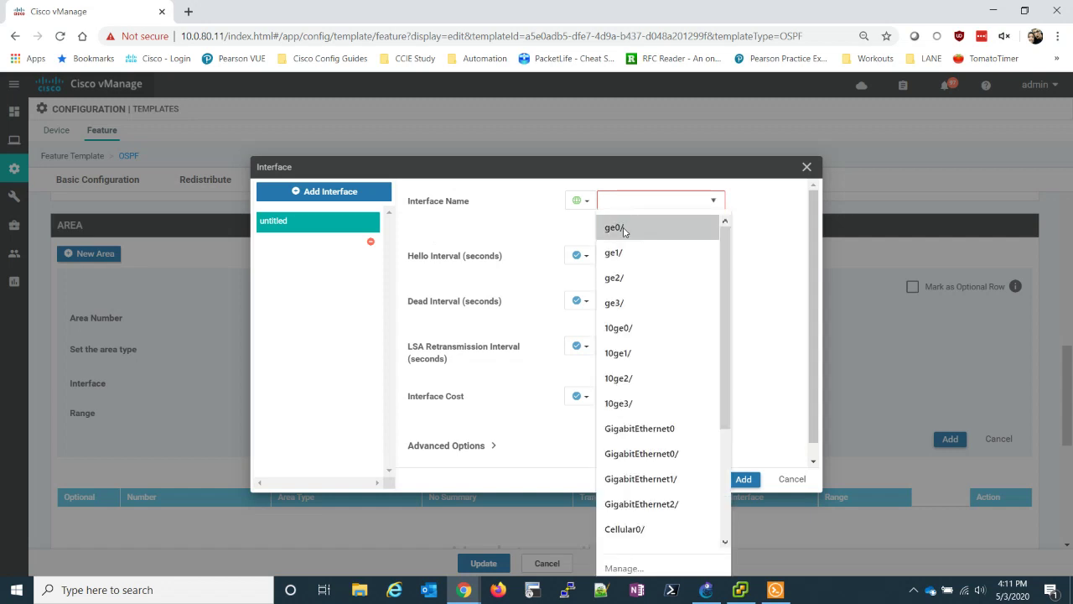
pyautogui.click(614, 227)
pyautogui.write('2')
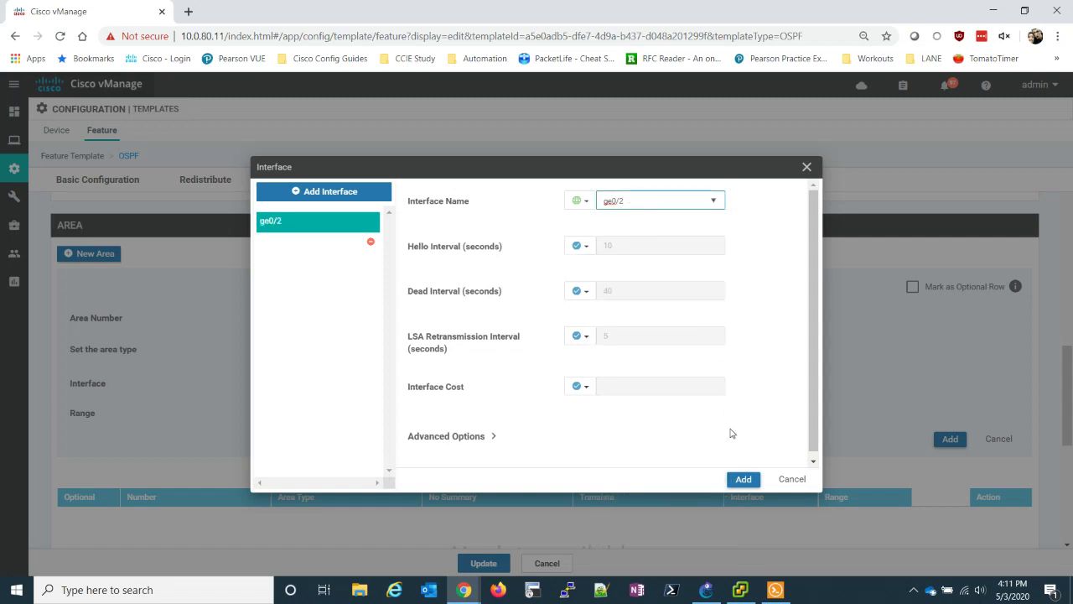
pyautogui.click(735, 481)
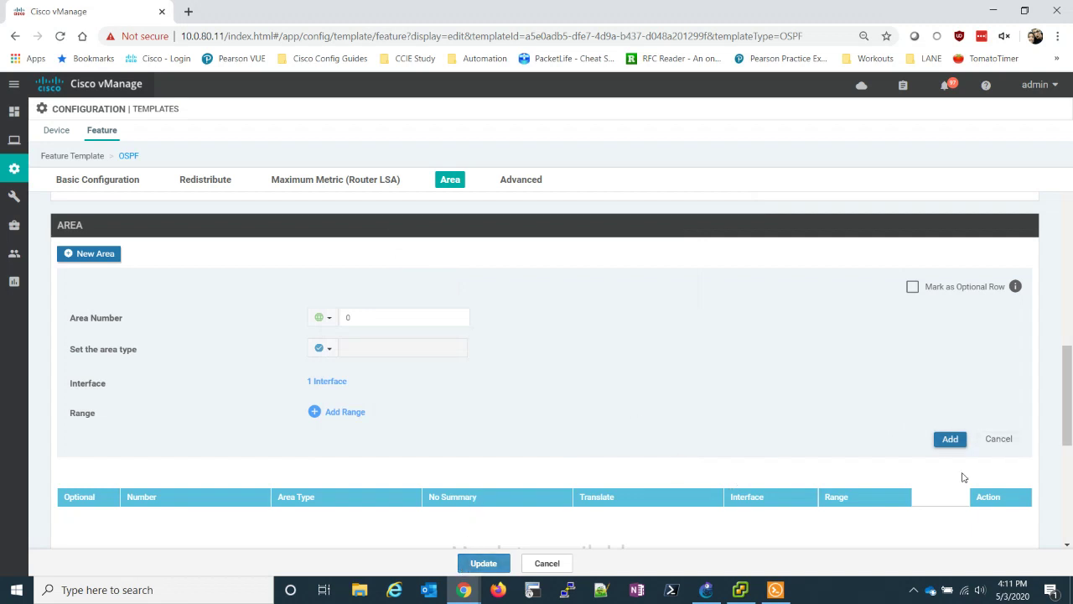
pyautogui.click(948, 439)
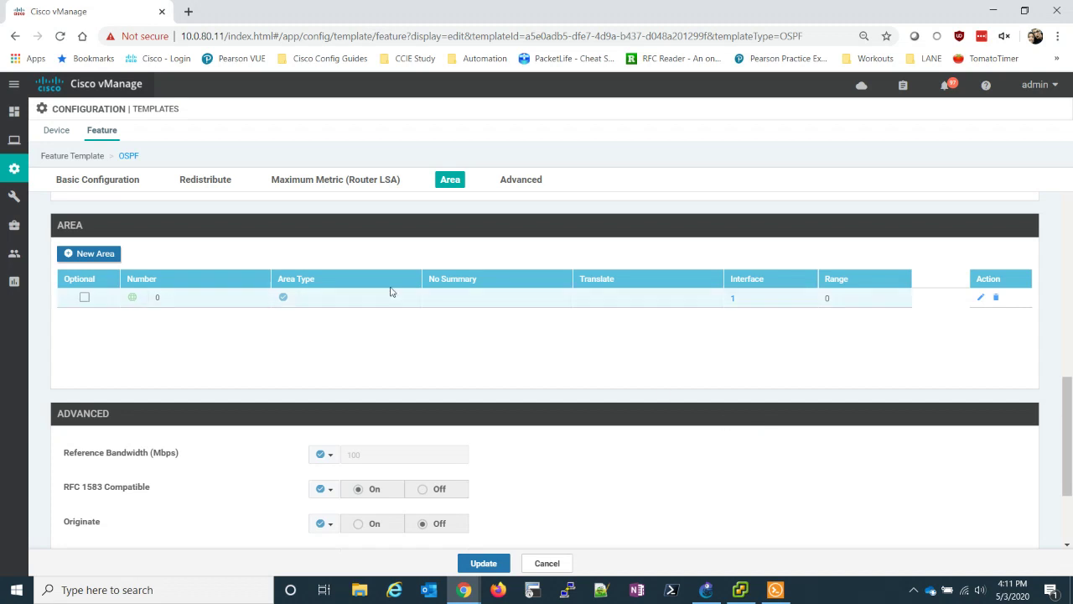
pyautogui.click(483, 566)
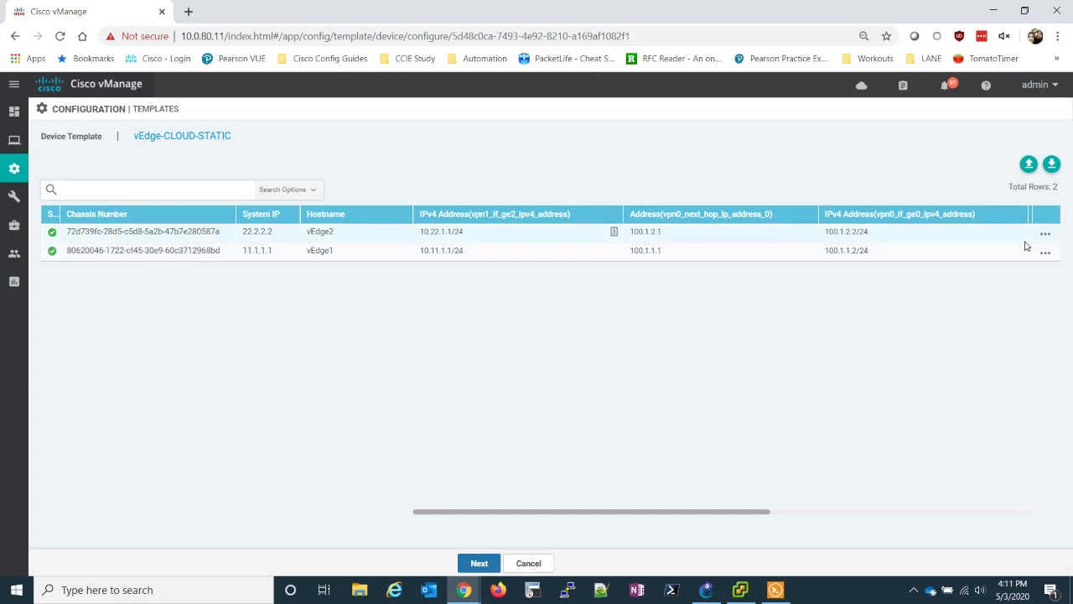
# - Review the side-by-side config diff showing the added area 0 lines for vEdge1 and vEdge2
pyautogui.click(476, 564)
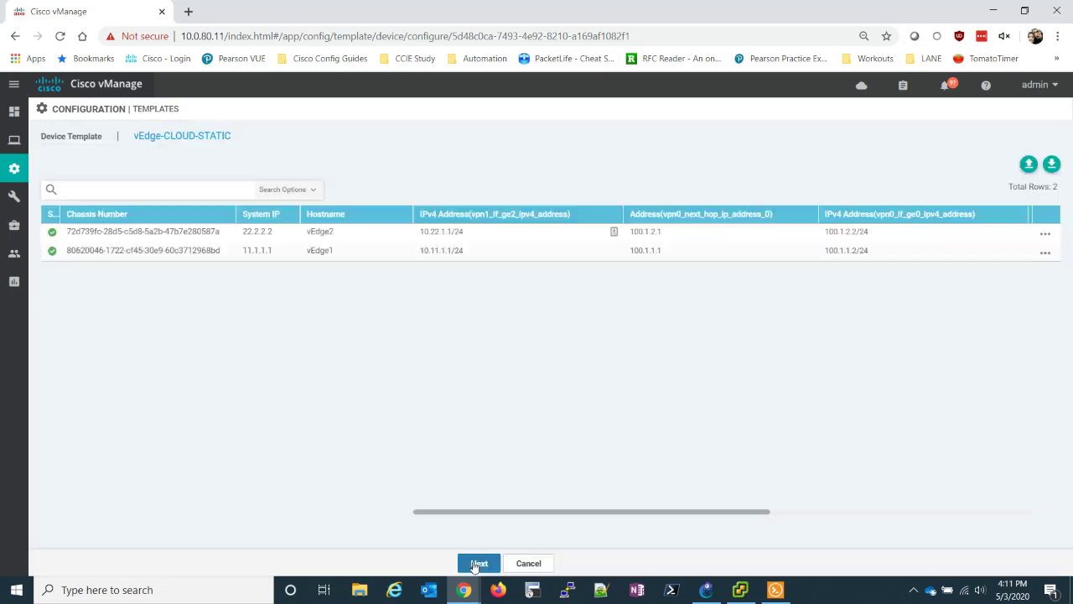
pyautogui.click(137, 249)
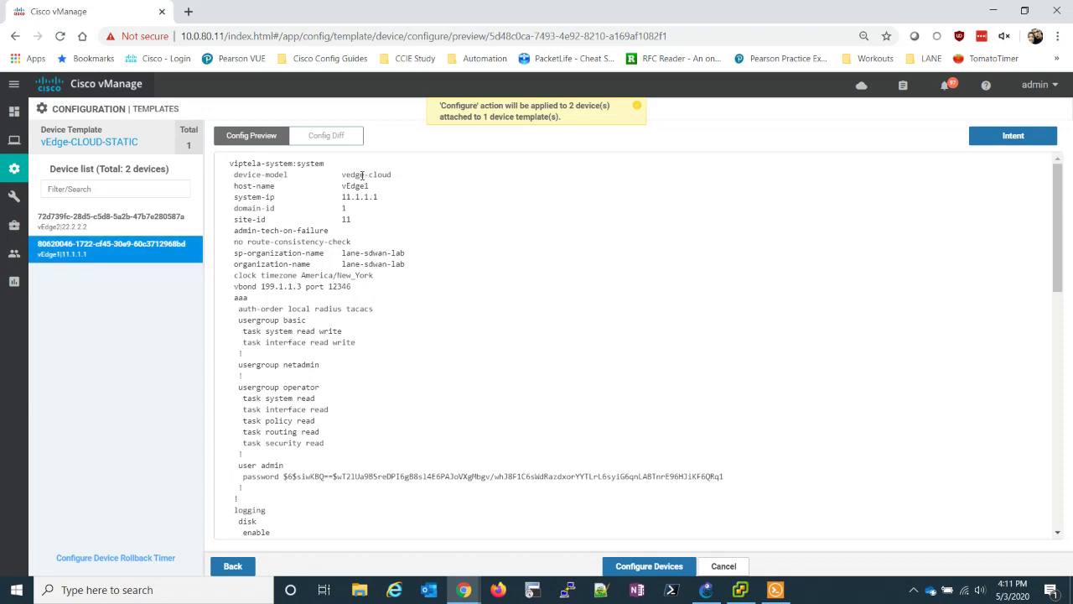
pyautogui.click(326, 135)
pyautogui.click(900, 134)
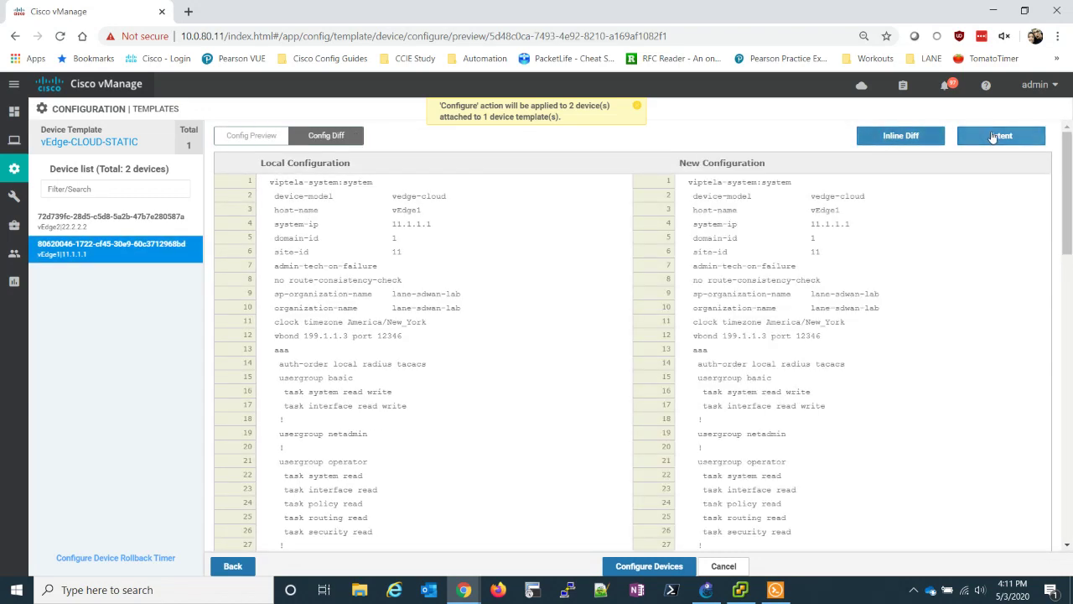
pyautogui.scroll(-5, 947, 289)
pyautogui.scroll(-7, 948, 290)
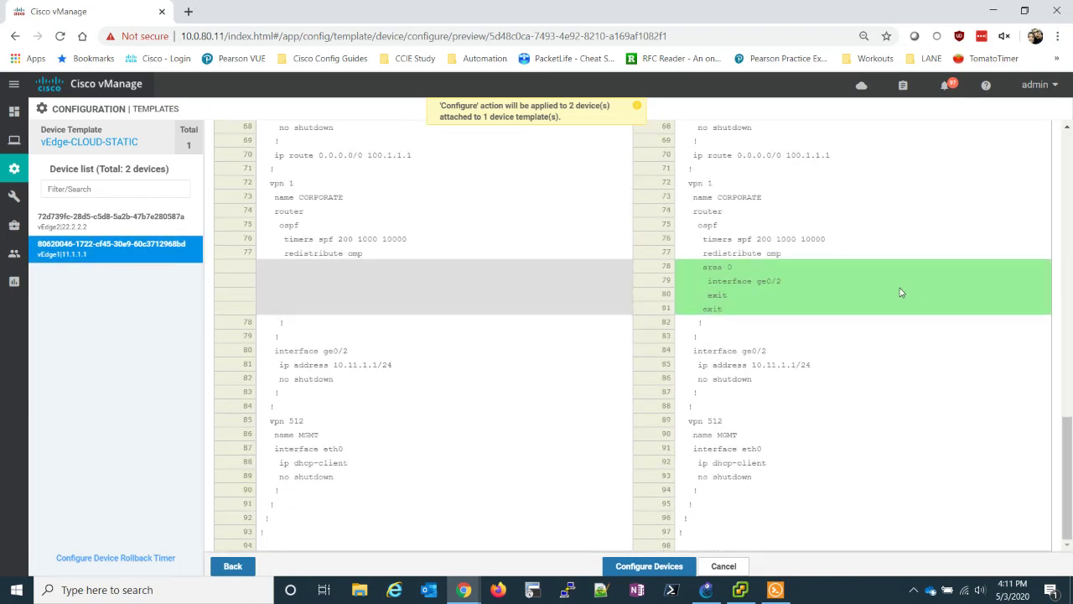
pyautogui.moveTo(705, 268); pyautogui.dragTo(790, 289)
pyautogui.click(787, 292)
pyautogui.click(105, 223)
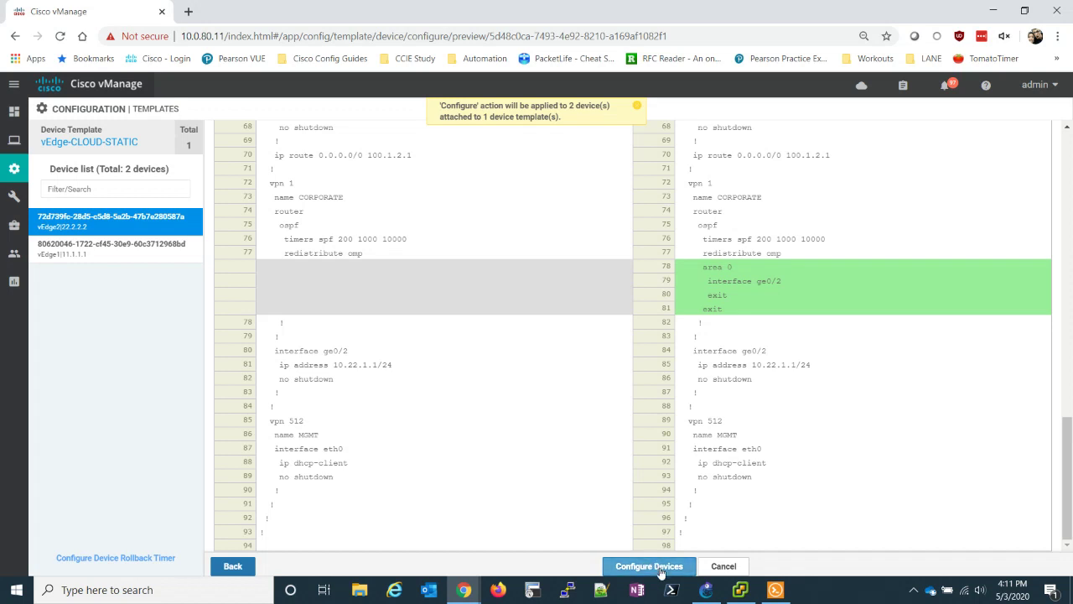
# - Push the OSPF template change to both vEdge devices and refresh the task status
pyautogui.click(660, 570)
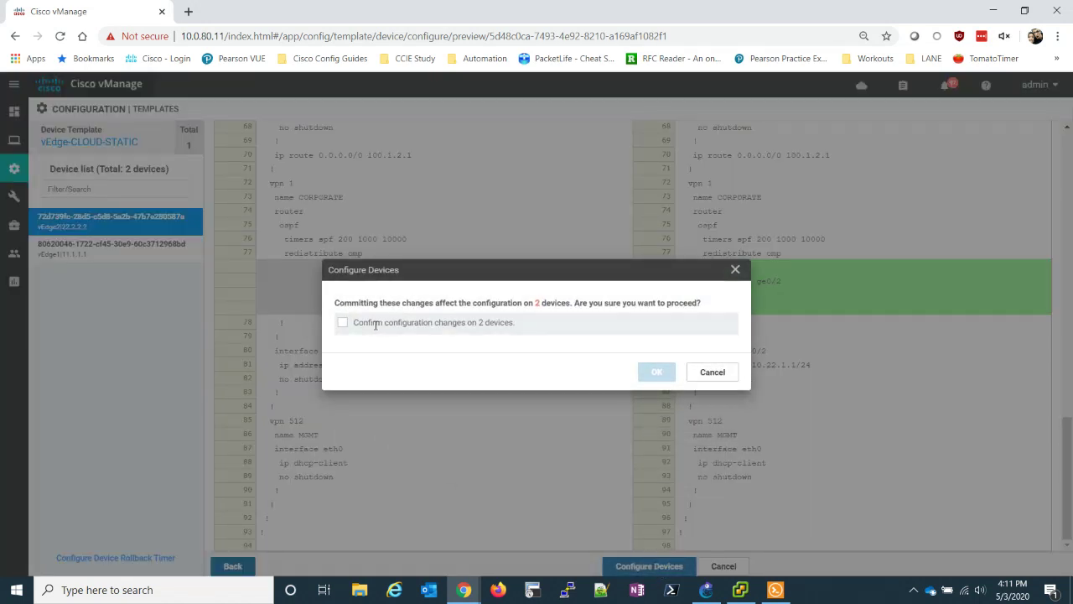
pyautogui.click(350, 325)
pyautogui.click(640, 377)
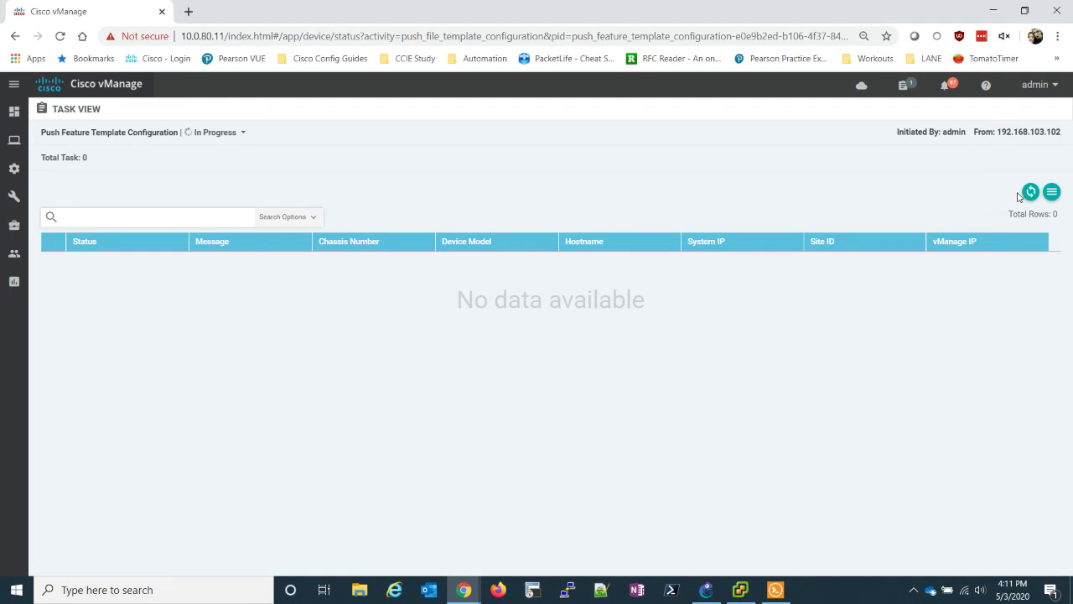
pyautogui.click(1030, 193)
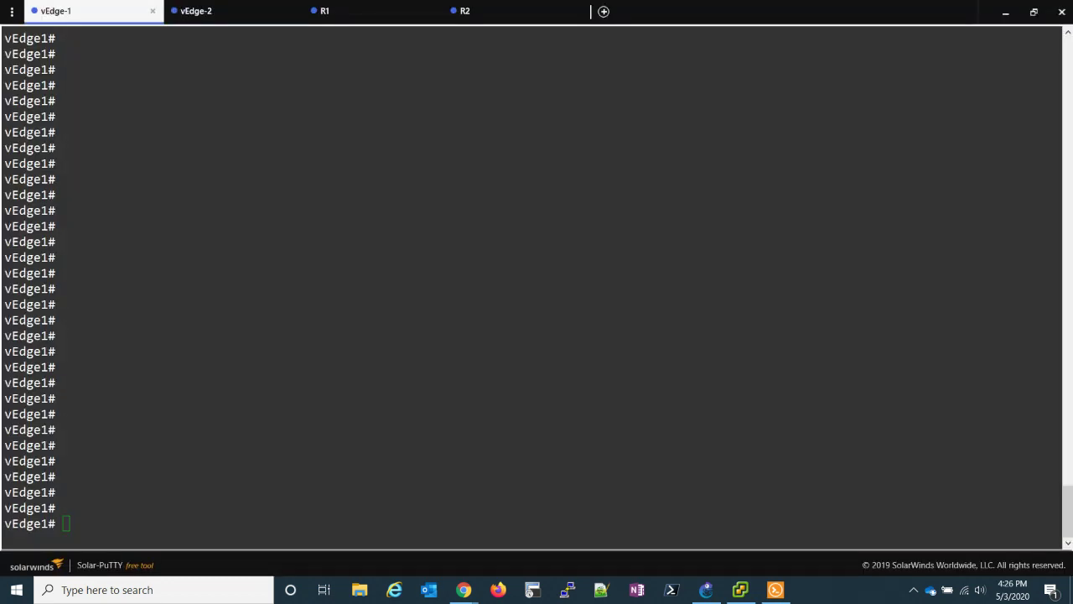
# - Check OSPF neighbors on vEdge1, R1 and vEdge2, all showing full adjacencies
pyautogui.click(379, 375)
pyautogui.write('show ospf')
pyautogui.write(' nei')
pyautogui.press('Return')
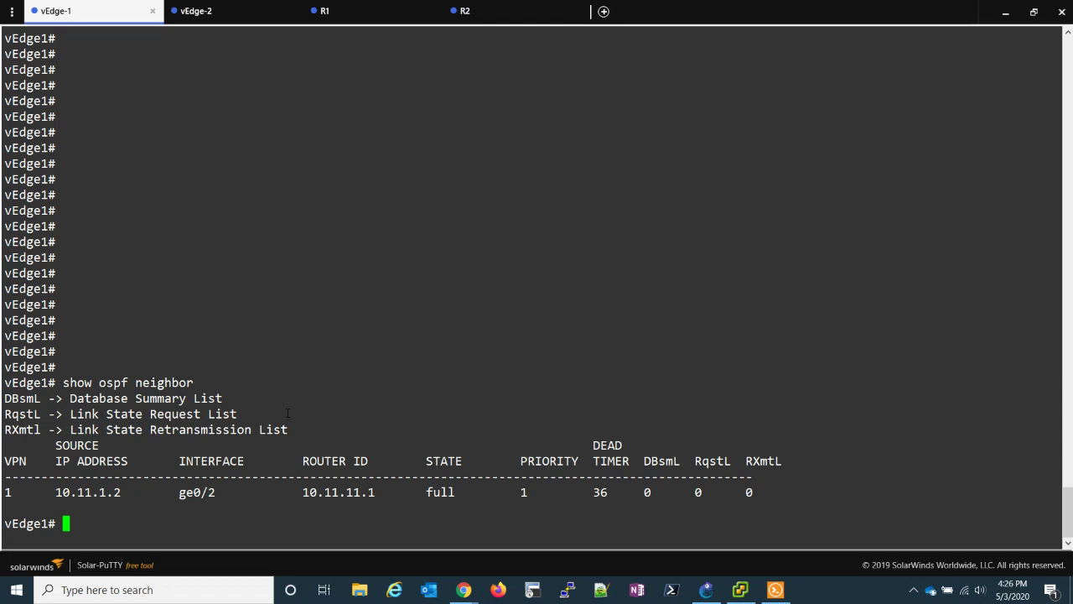
pyautogui.click(364, 15)
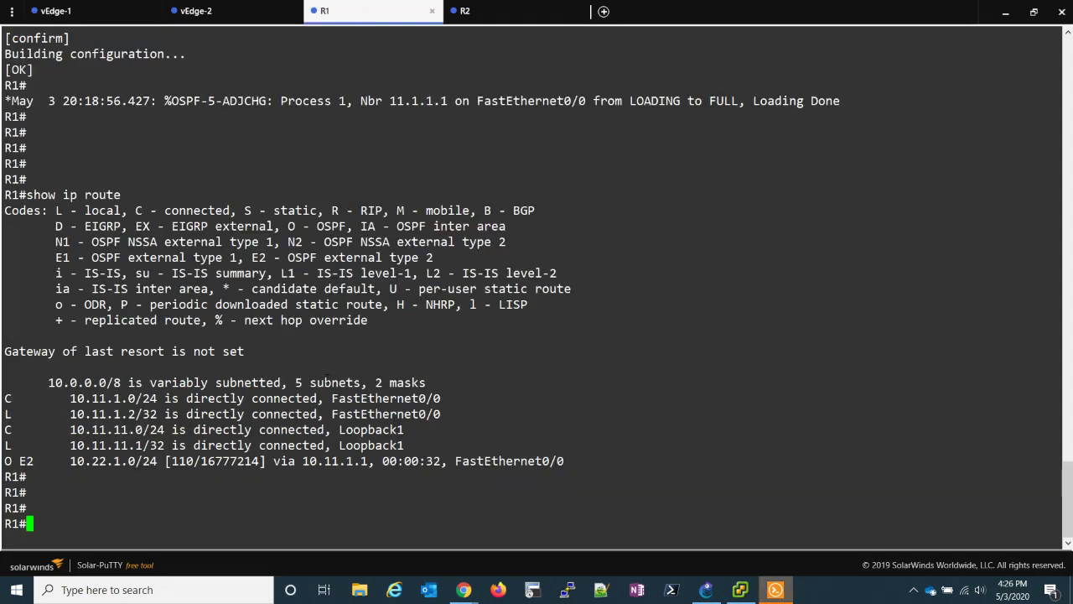
pyautogui.press('Return')
pyautogui.press('Return')
pyautogui.press('Return')
pyautogui.press('Return')
pyautogui.press('Return')
pyautogui.press('Return')
pyautogui.press('Return')
pyautogui.press('Return')
pyautogui.press('Return')
pyautogui.press('Return')
pyautogui.press('Return')
pyautogui.press('Return')
pyautogui.press('Return')
pyautogui.press('Return')
pyautogui.press('Return')
pyautogui.press('Return')
pyautogui.press('Return')
pyautogui.press('Return')
pyautogui.press('Return')
pyautogui.press('Return')
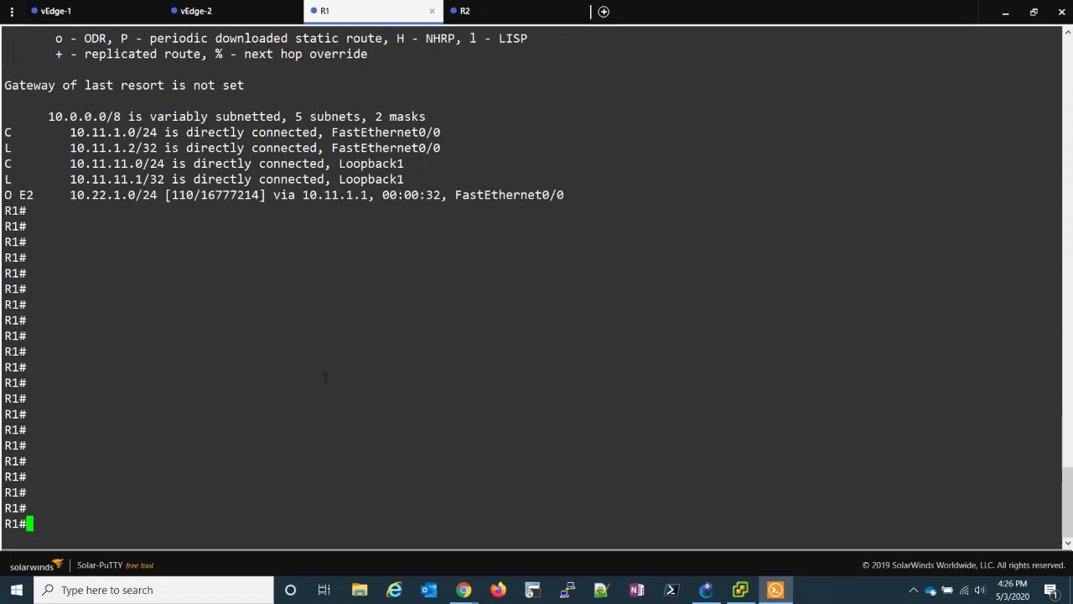
pyautogui.write('show ip ospf nei')
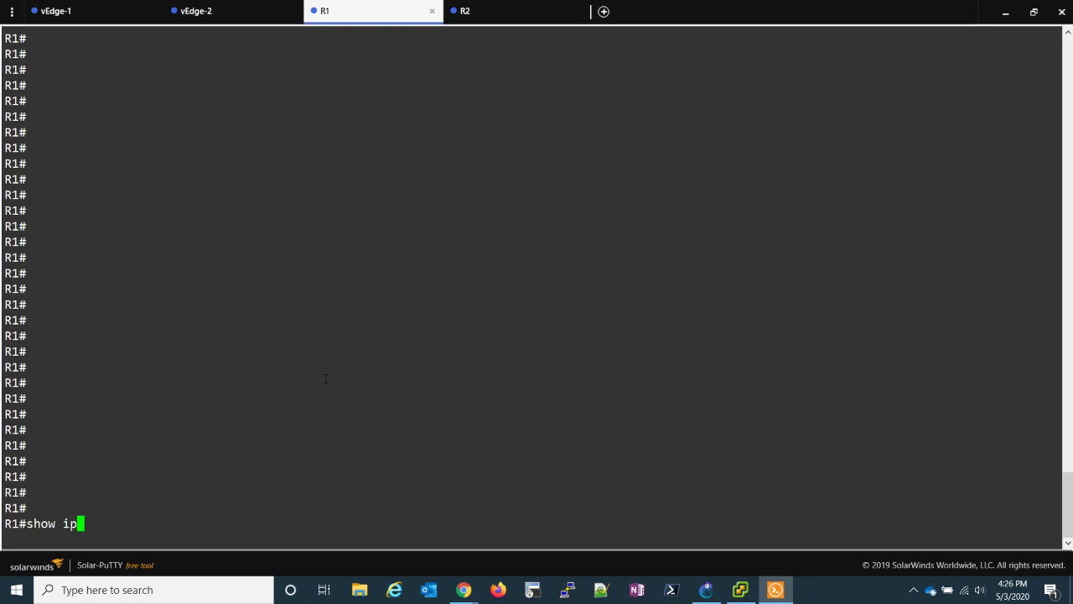
pyautogui.press('Return')
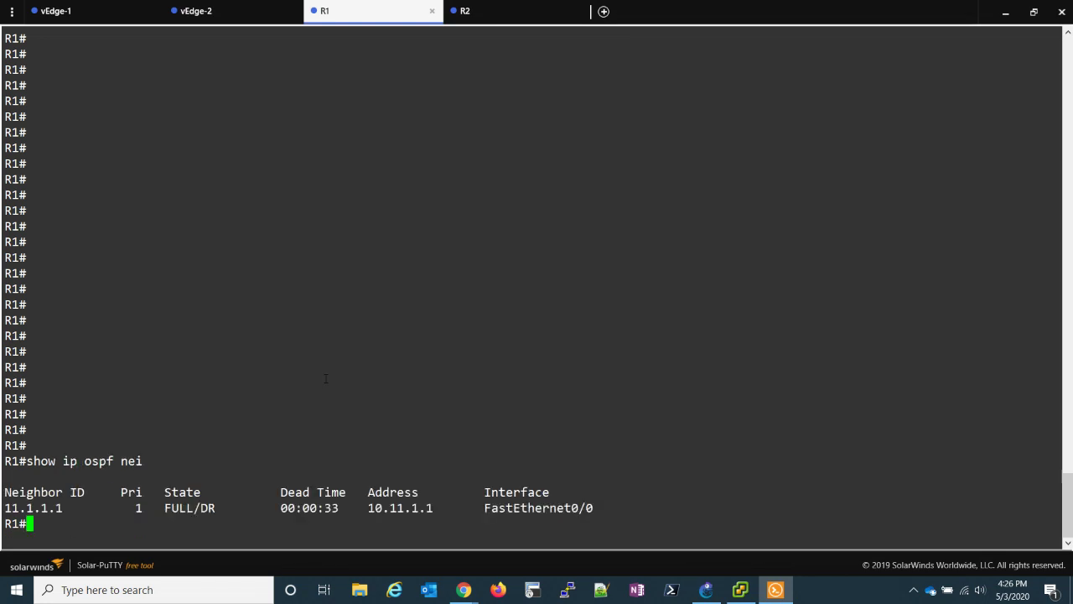
pyautogui.click(209, 10)
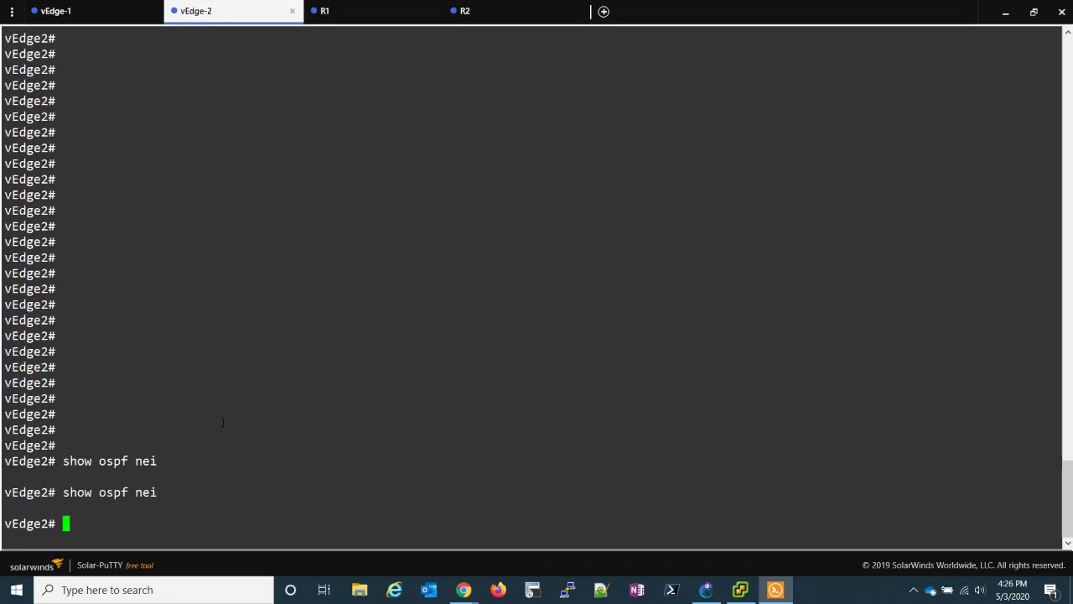
pyautogui.press('Up')
pyautogui.press('Return')
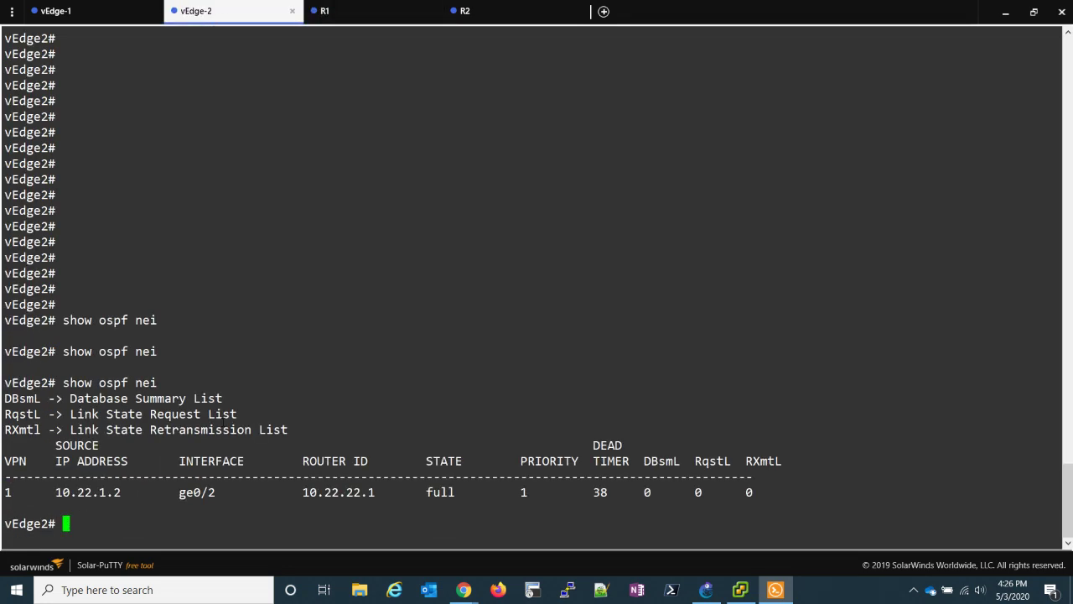
# - Run 'show ip route ospf' on R1, showing E2 routes 10.22.1.0/24 and 10.22.22.1/32
pyautogui.click(382, 12)
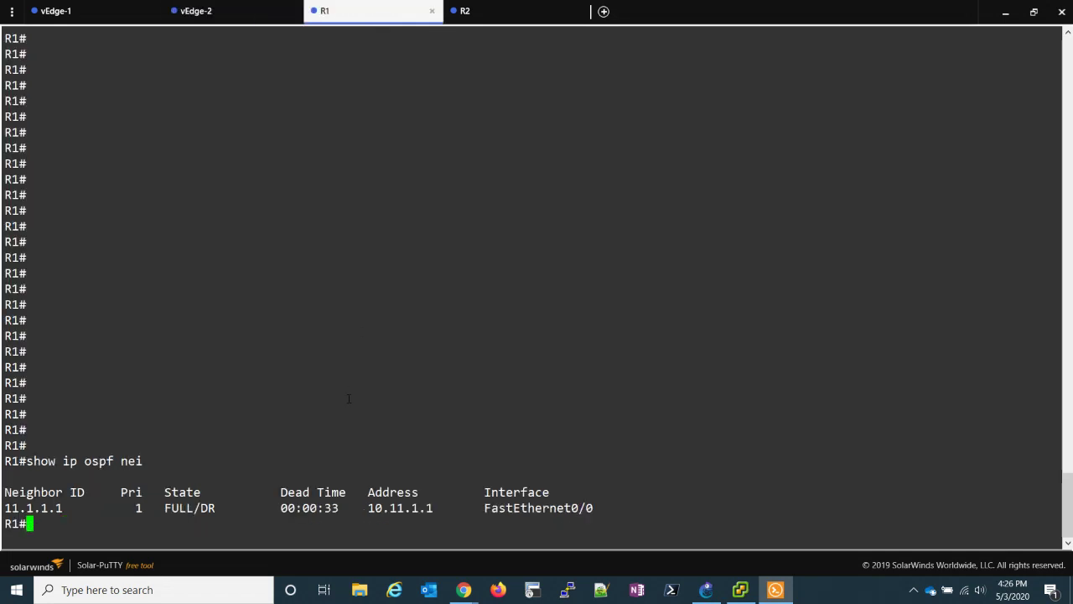
pyautogui.write('show ip route')
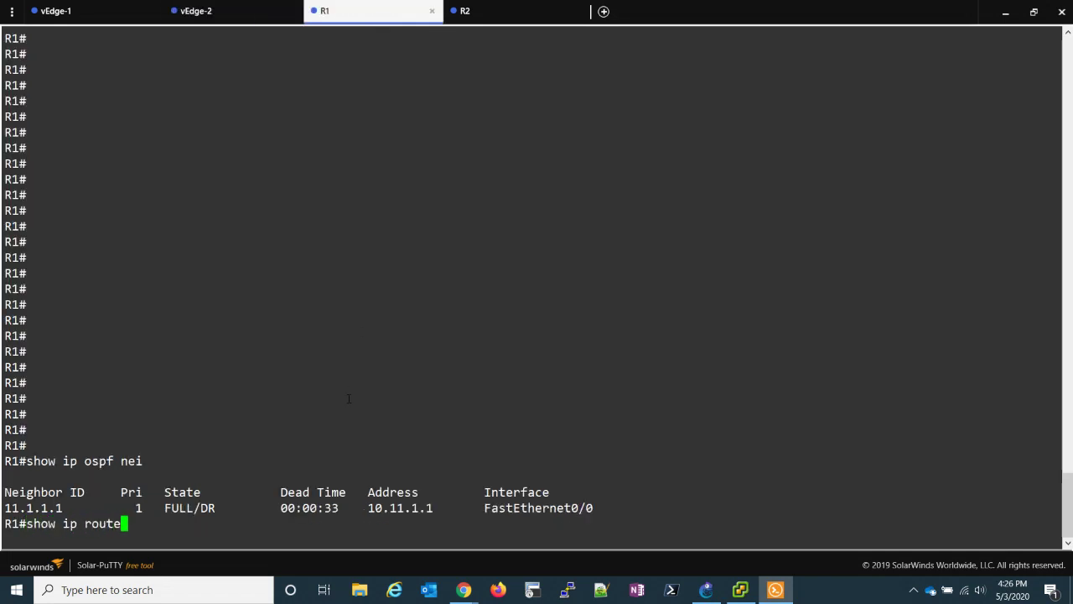
pyautogui.write(' ospf')
pyautogui.press('Return')
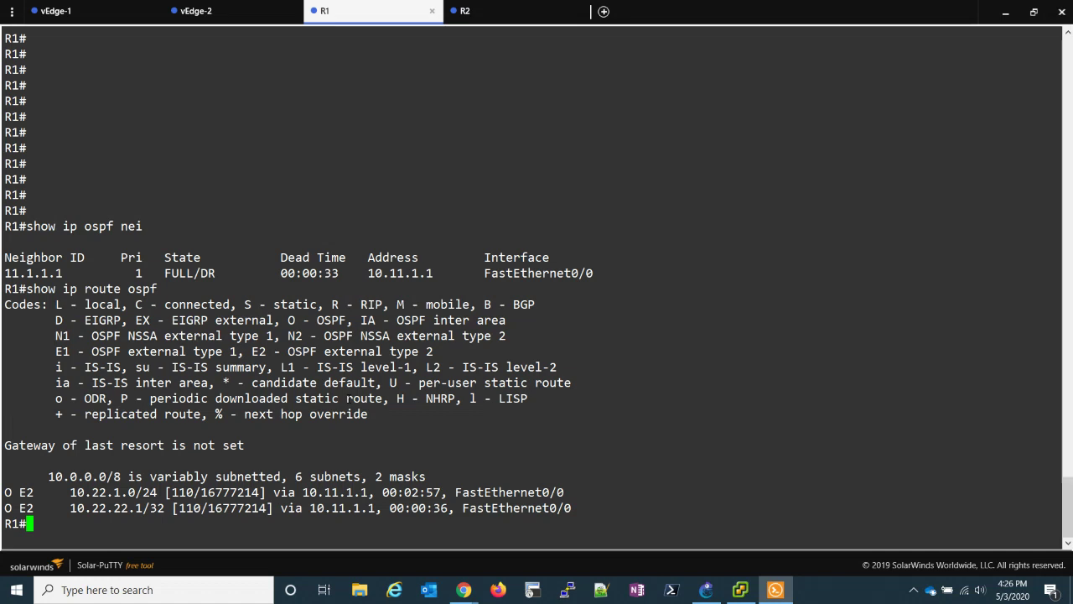
pyautogui.moveTo(68, 492); pyautogui.dragTo(142, 492)
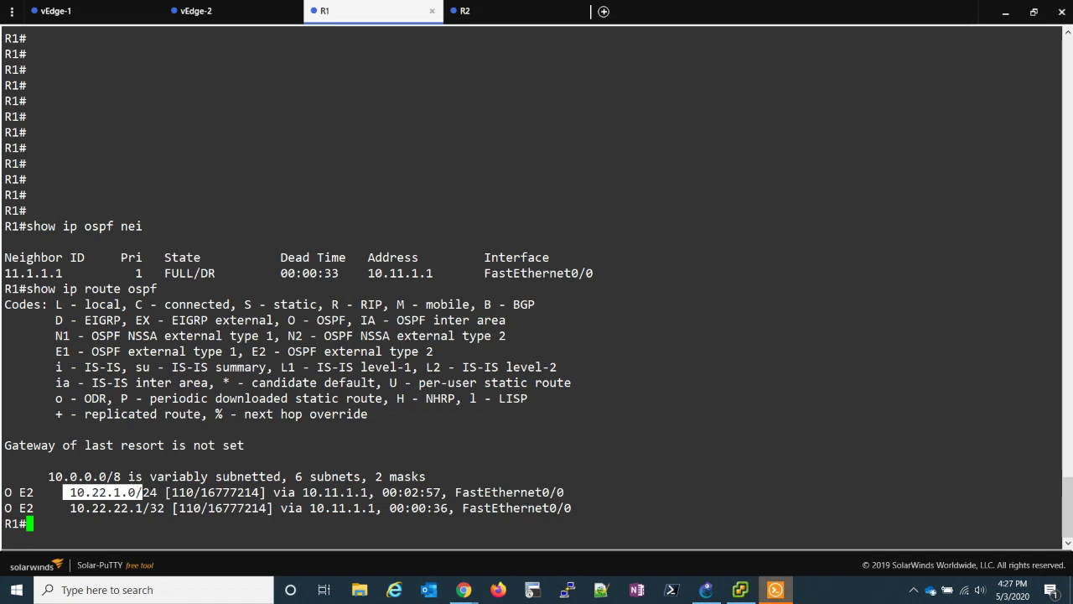
pyautogui.moveTo(63, 508); pyautogui.dragTo(143, 508)
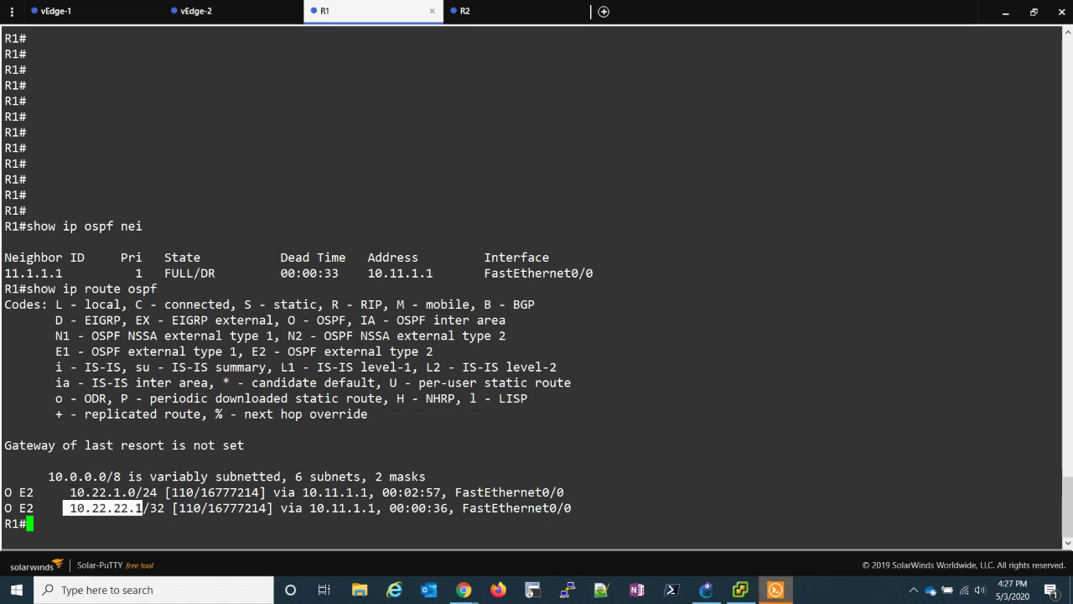
# - Run 'show ip int br | ex una' on R2: FastEthernet0/0 10.22.1.2 and Loopback1 10.22.22.1 up
pyautogui.click(476, 22)
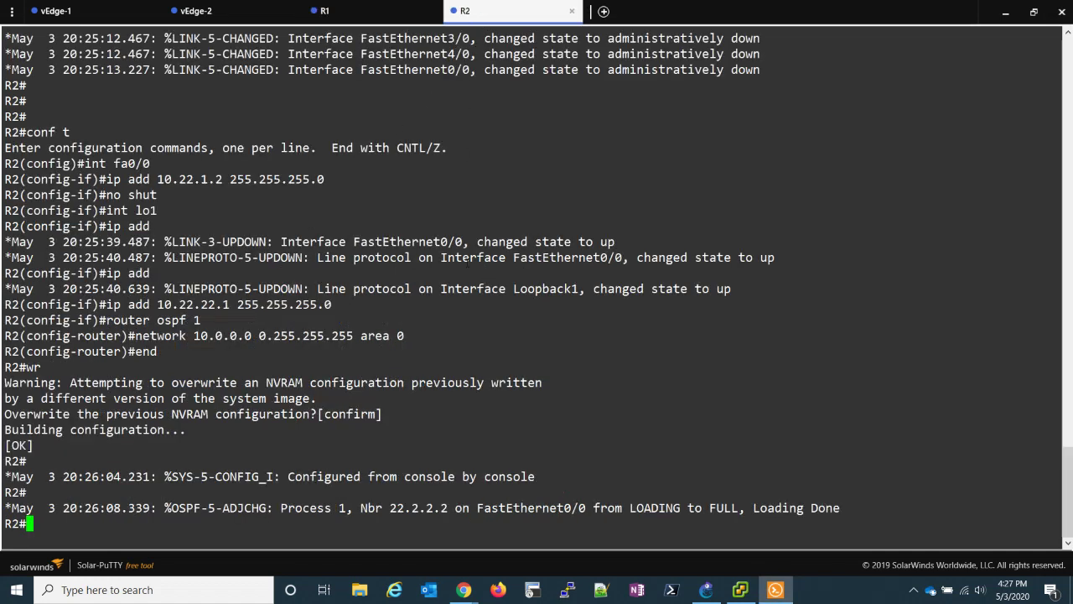
pyautogui.press('Return')
pyautogui.press('Return')
pyautogui.press('Return')
pyautogui.press('Return')
pyautogui.press('Return')
pyautogui.press('Return')
pyautogui.press('Return')
pyautogui.press('Return')
pyautogui.press('Return')
pyautogui.press('Return')
pyautogui.press('Return')
pyautogui.press('Return')
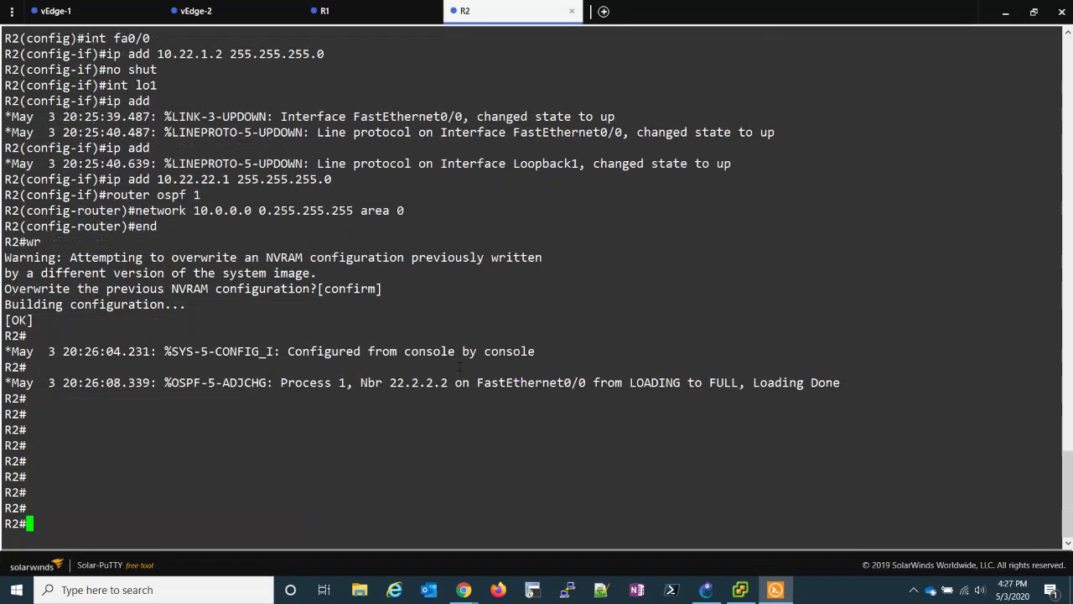
pyautogui.write('show ip int b')
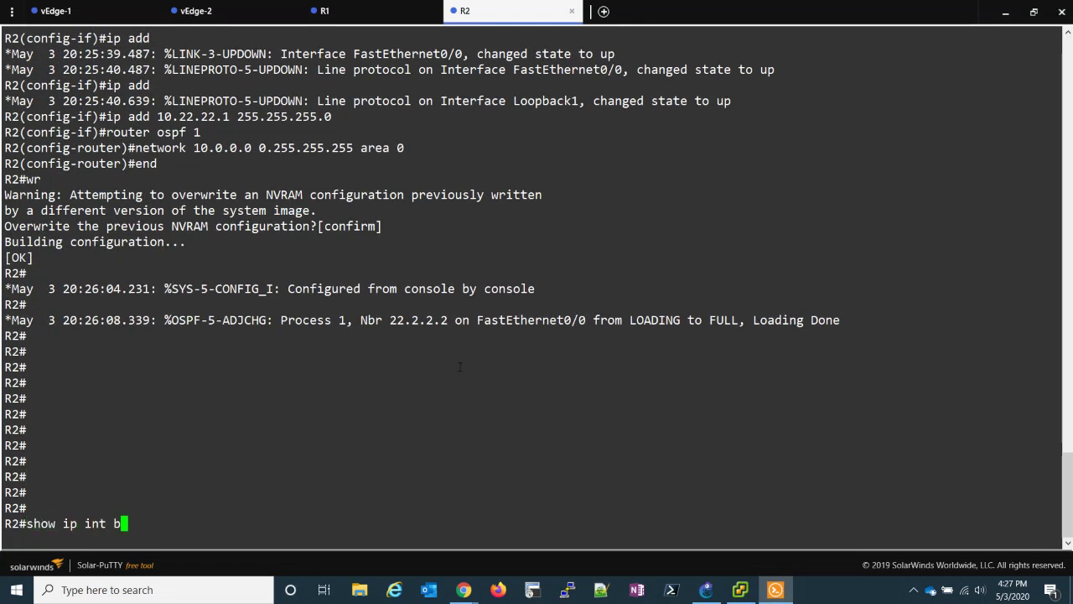
pyautogui.write('r | ex una')
pyautogui.press('Return')
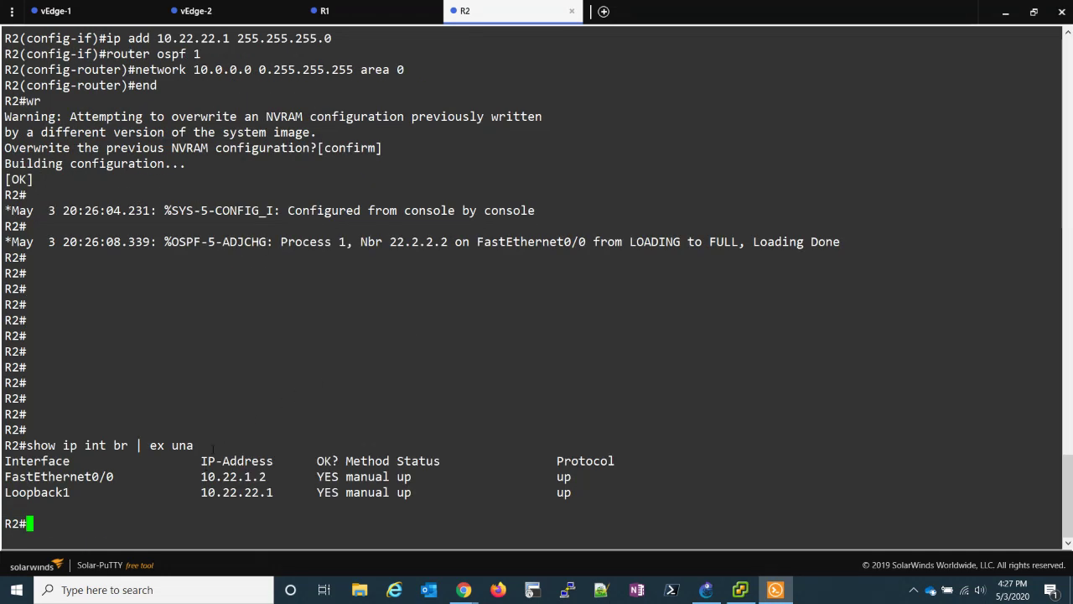
# - On R1, list interfaces and ping 10.22.22.1 from lo1 with 100% success
pyautogui.click(337, 12)
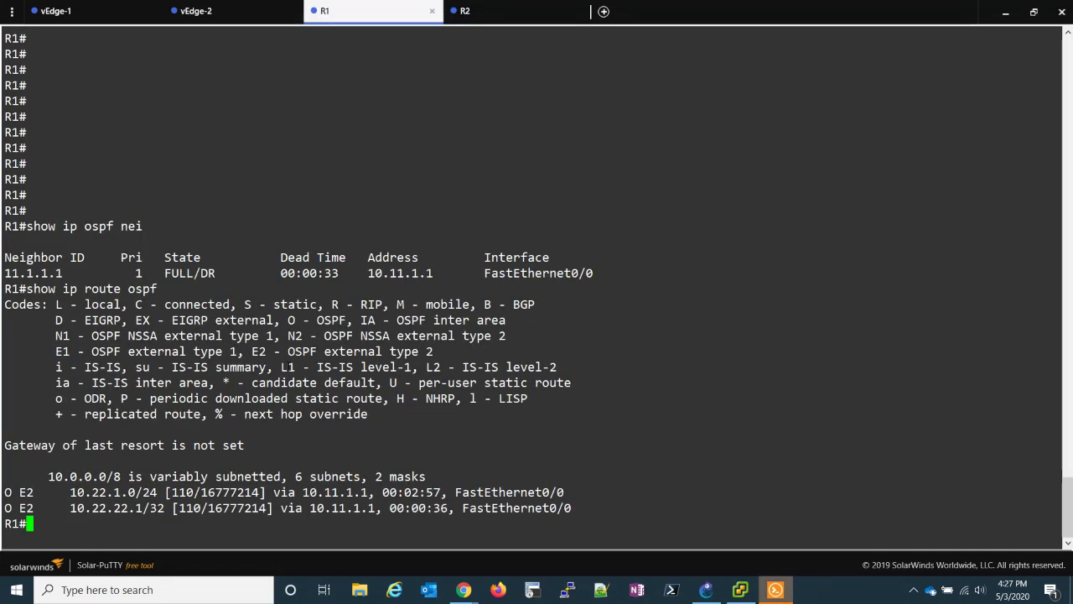
pyautogui.press('Return')
pyautogui.press('Return')
pyautogui.write('pi')
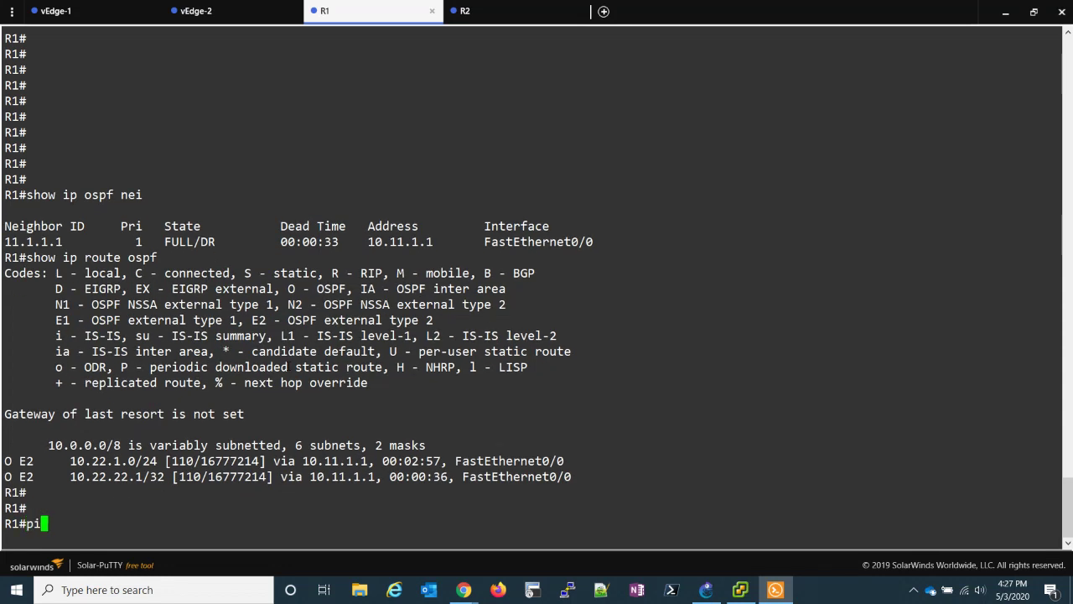
pyautogui.write('ng 10.22.22.1')
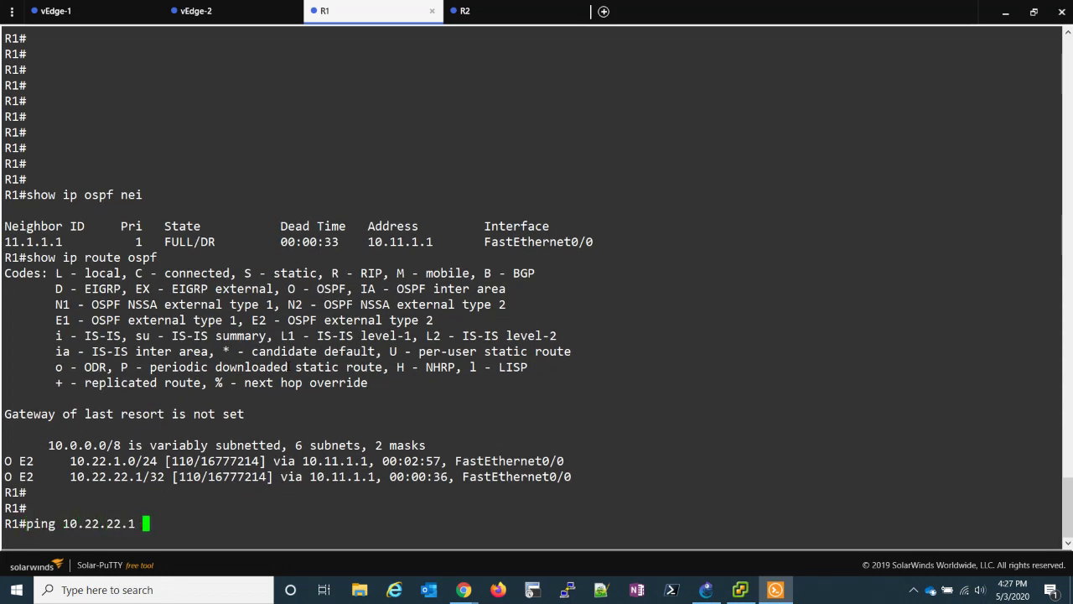
pyautogui.write(' so lo')
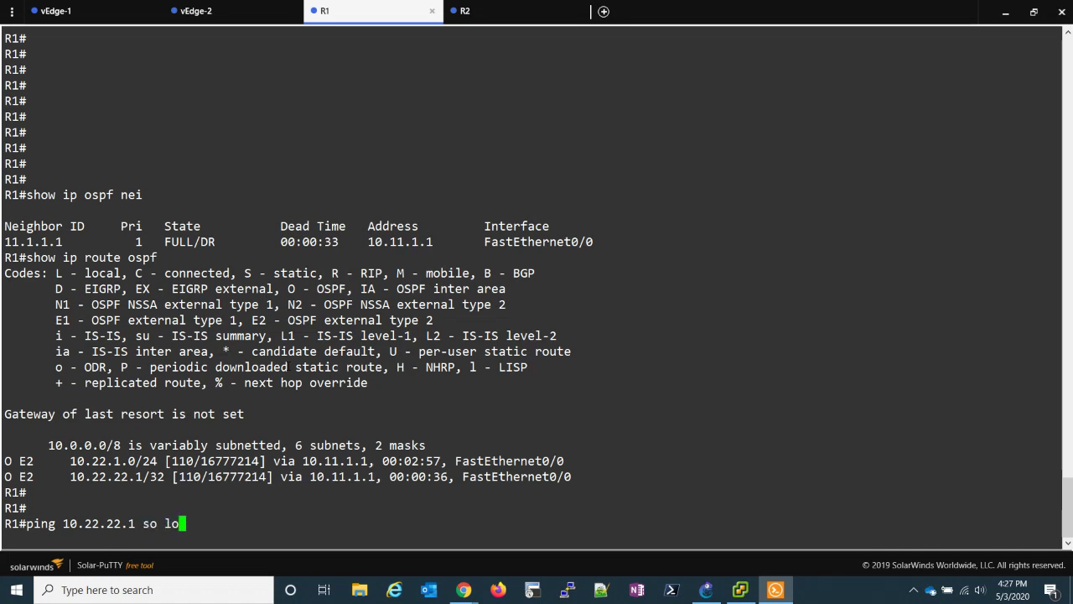
pyautogui.press('BackSpace')
pyautogui.press('BackSpace')
pyautogui.press('BackSpace')
pyautogui.press('BackSpace')
pyautogui.press('BackSpace')
pyautogui.press('BackSpace')
pyautogui.press('BackSpace')
pyautogui.press('BackSpace')
pyautogui.press('BackSpace')
pyautogui.press('BackSpace')
pyautogui.press('BackSpace')
pyautogui.press('BackSpace')
pyautogui.press('BackSpace')
pyautogui.press('BackSpace')
pyautogui.press('BackSpace')
pyautogui.press('BackSpace')
pyautogui.press('BackSpace')
pyautogui.press('BackSpace')
pyautogui.press('BackSpace')
pyautogui.press('BackSpace')
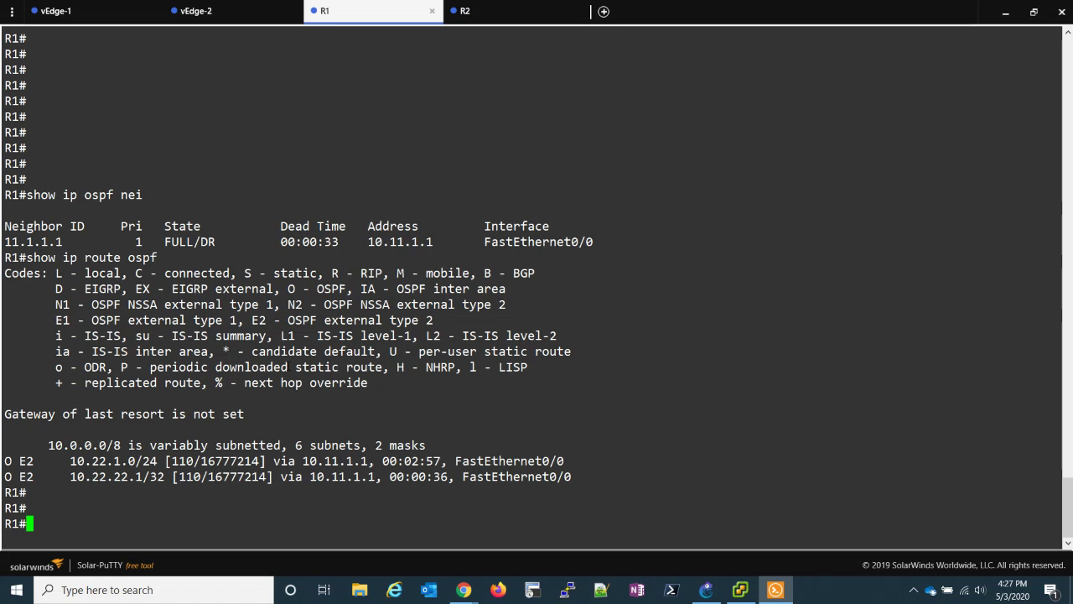
pyautogui.write('sh ip int br | ex una')
pyautogui.press('Return')
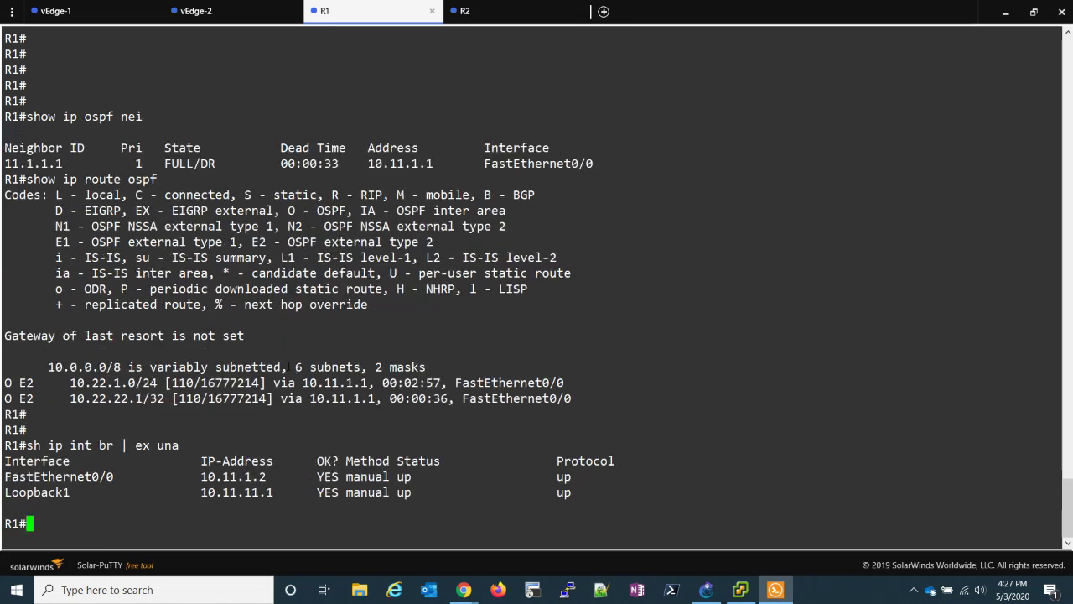
pyautogui.press('Return')
pyautogui.press('Return')
pyautogui.write('pi')
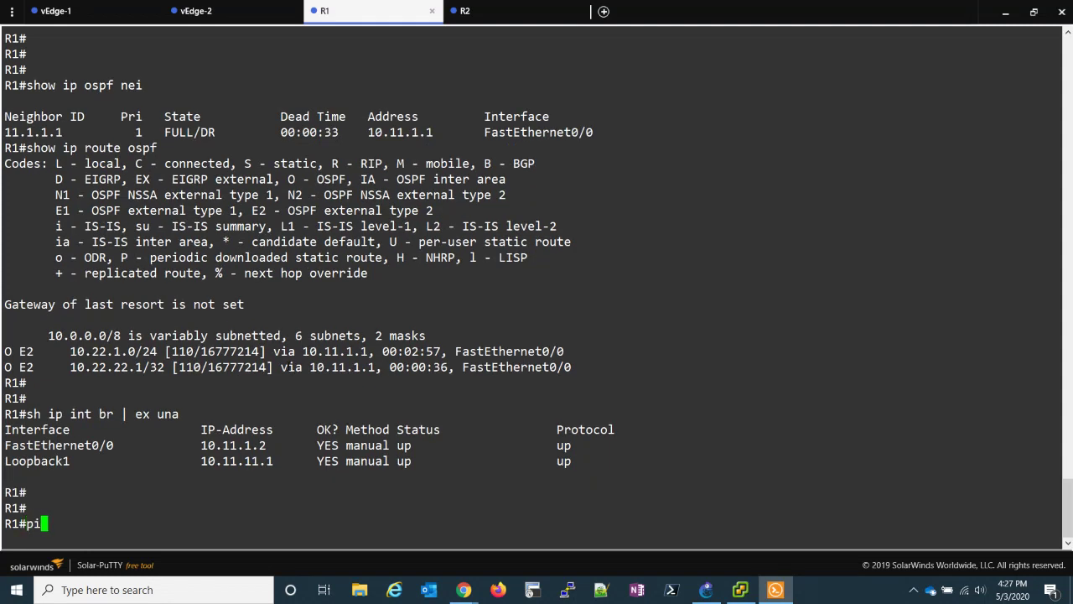
pyautogui.write('ng 10.22.22.1 so lo1')
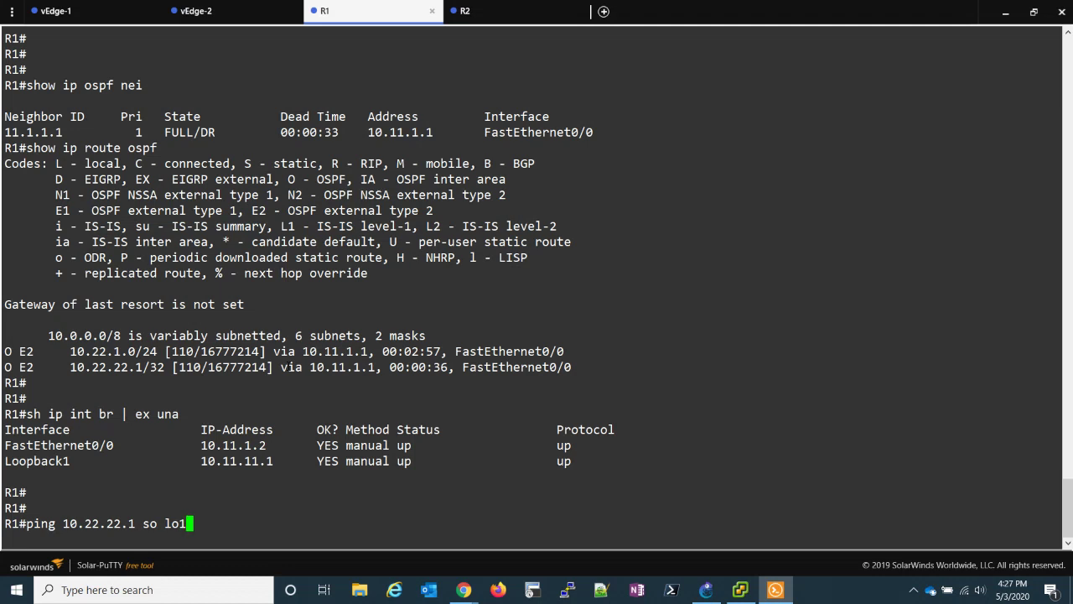
pyautogui.press('Return')
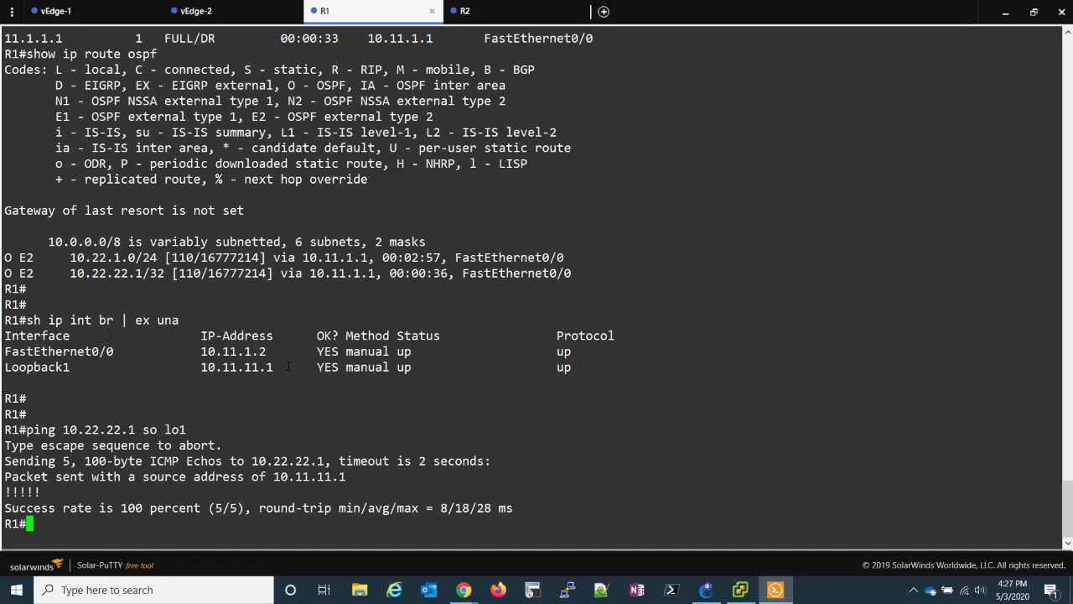
# - Traceroute 10.22.22.1 from lo1, highlighting hops 10.11.1.1, 10.22.1.1 and 10.22.1.2
pyautogui.write('trace 10.22.22.1 so lo1')
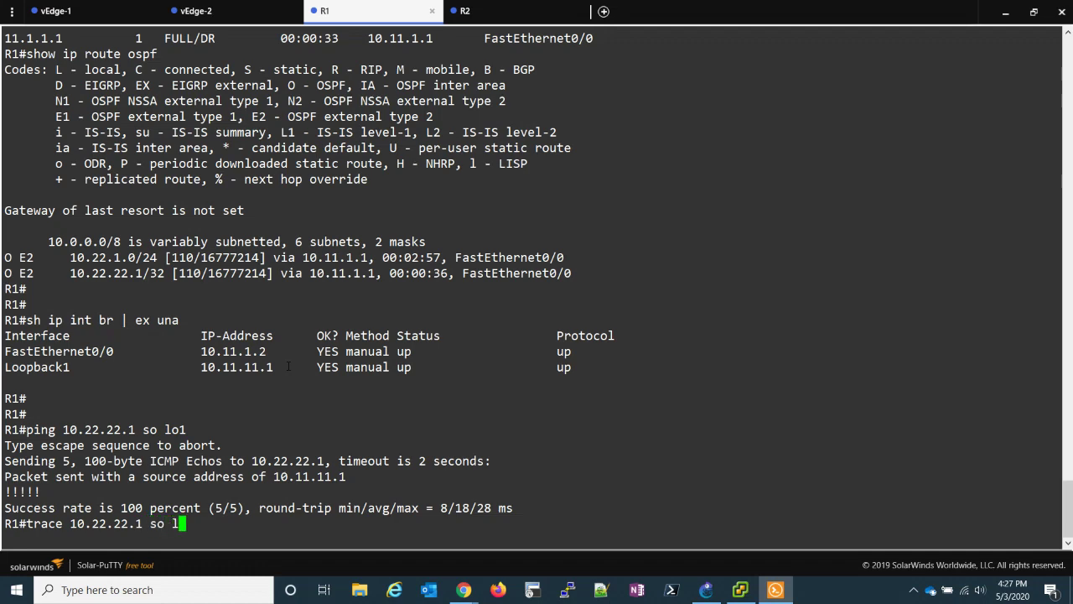
pyautogui.press('Return')
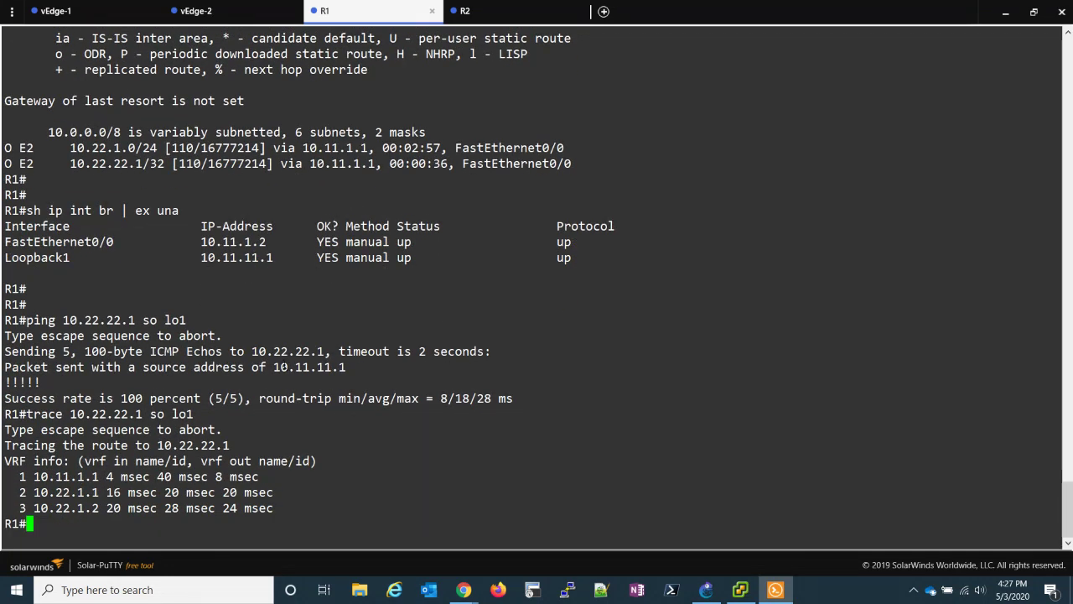
pyautogui.moveTo(29, 476); pyautogui.dragTo(102, 476)
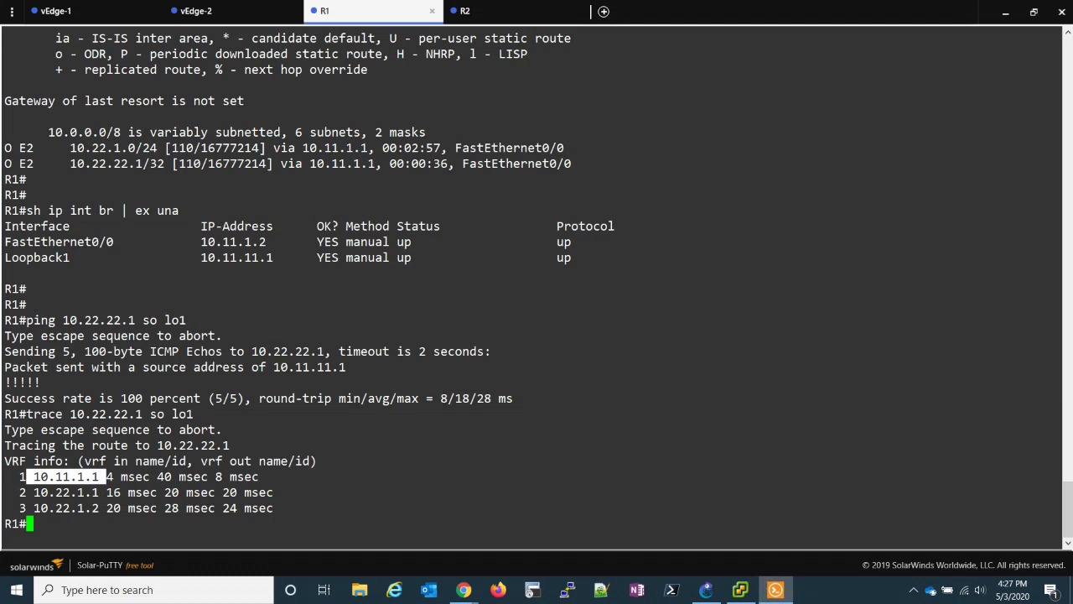
pyautogui.moveTo(99, 492); pyautogui.dragTo(33, 492)
pyautogui.moveTo(99, 508); pyautogui.dragTo(29, 508)
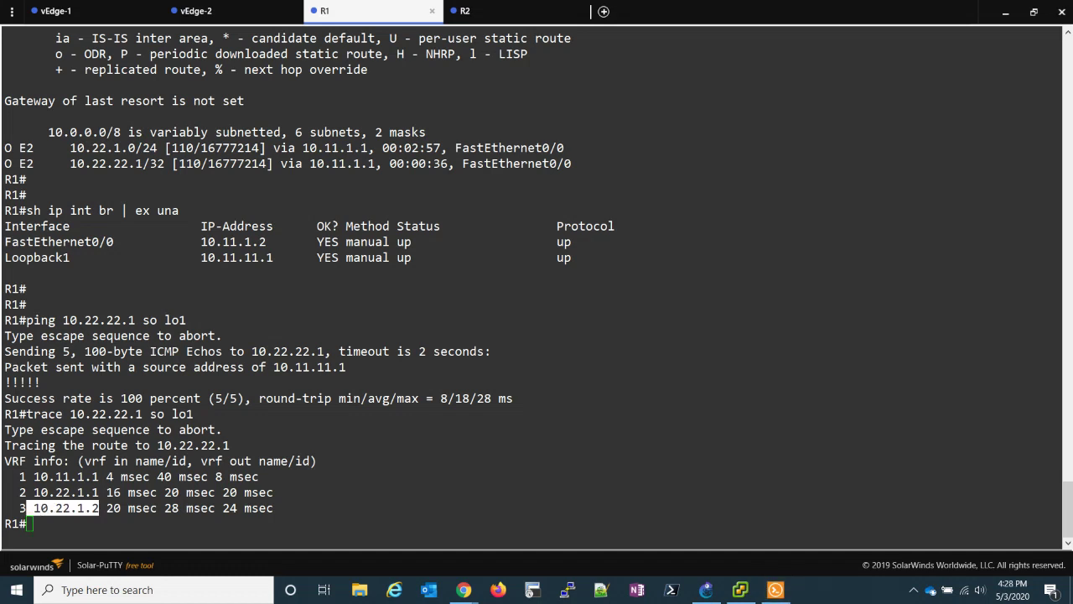
pyautogui.click(704, 593)
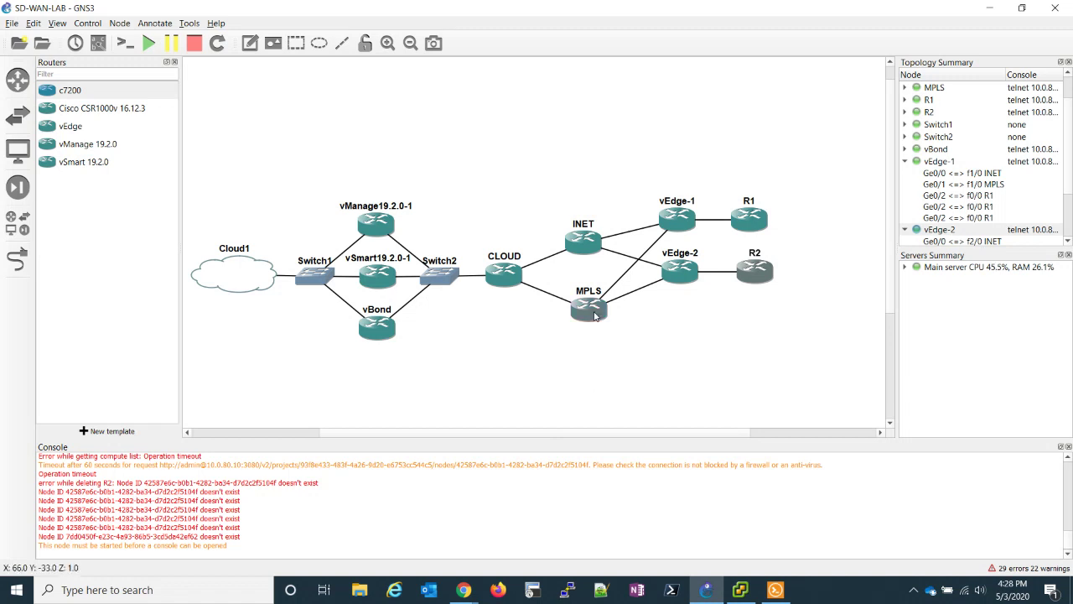
pyautogui.moveTo(594, 315)
pyautogui.click(777, 586)
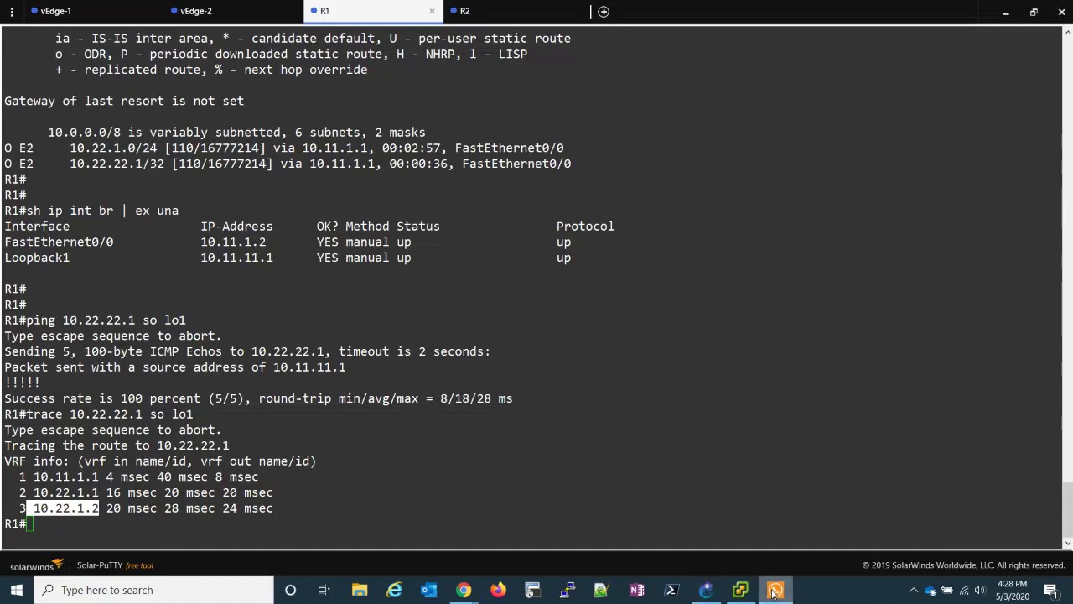
# - Run 'show ip route' on vEdge-1, showing OMP routes to 10.22.1.0/24 and 10.22.22.1/32
pyautogui.click(105, 11)
pyautogui.press('Return')
pyautogui.press('Return')
pyautogui.press('Return')
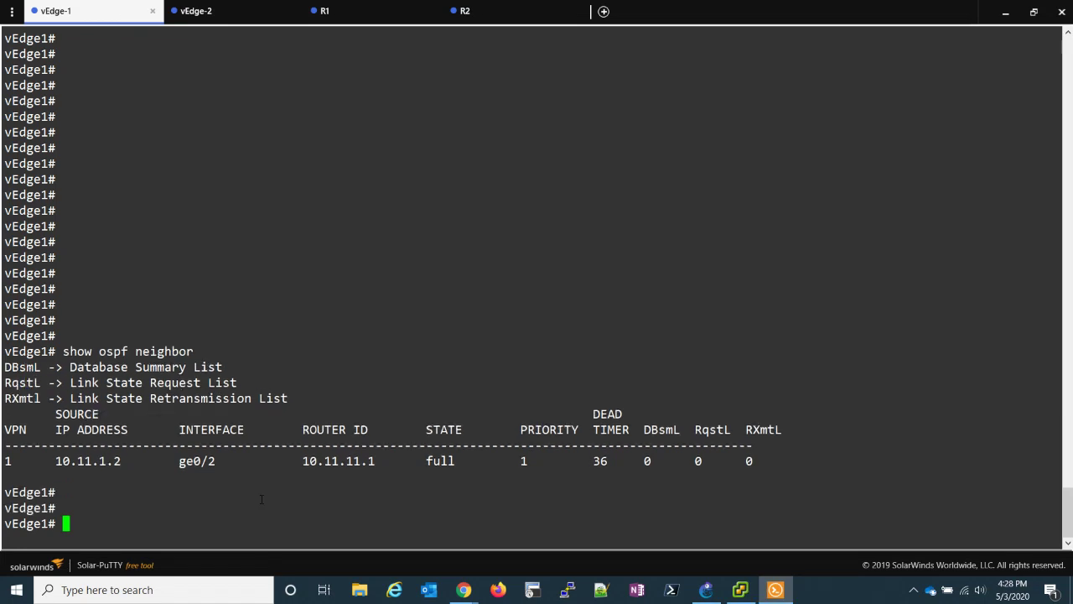
pyautogui.write('show i')
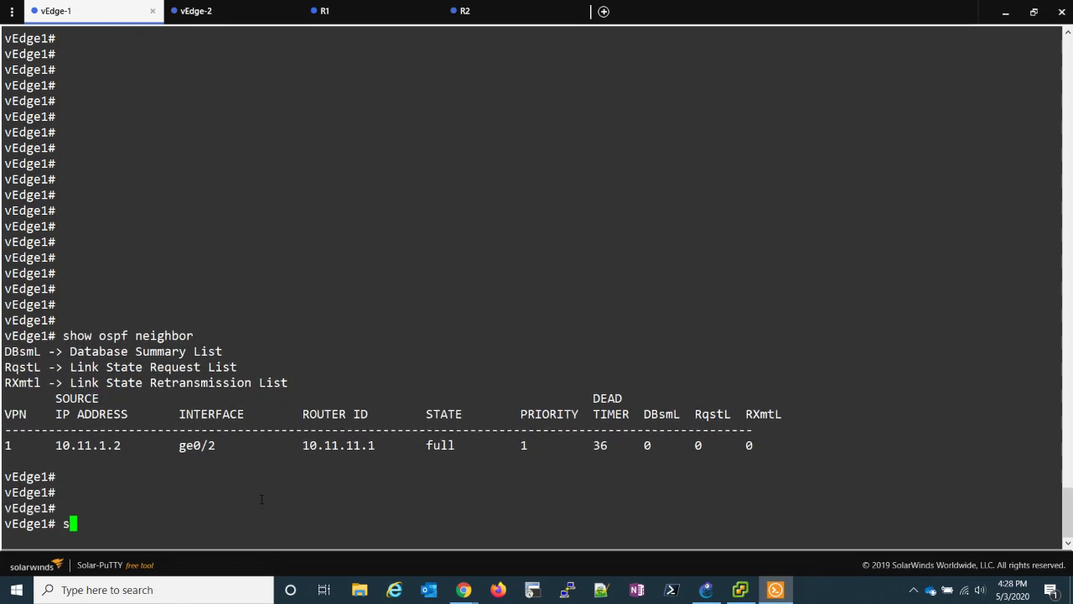
pyautogui.write('p route')
pyautogui.press('Return')
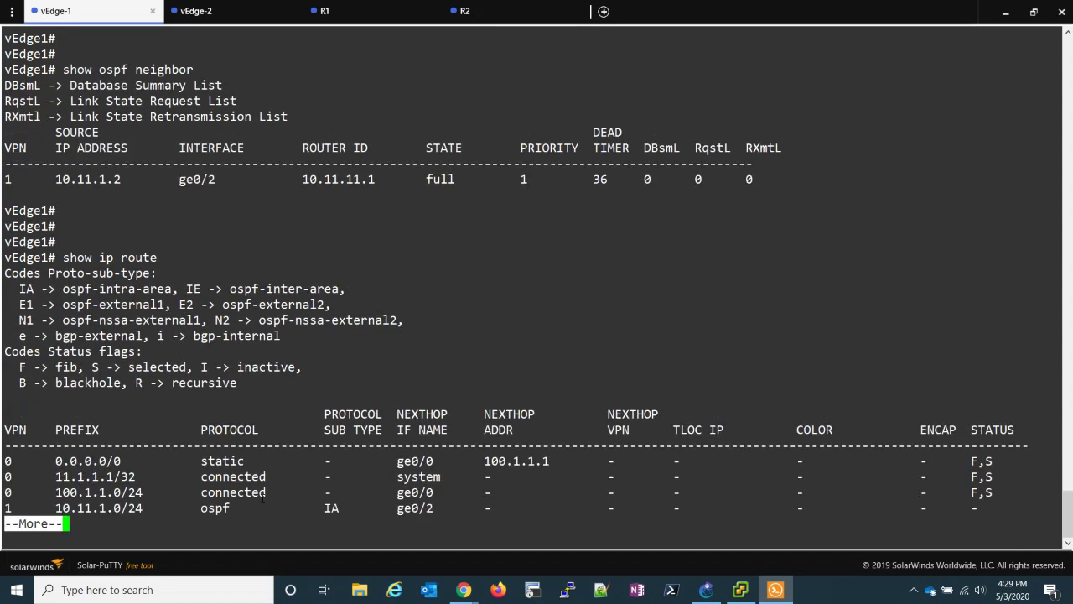
pyautogui.press('q')
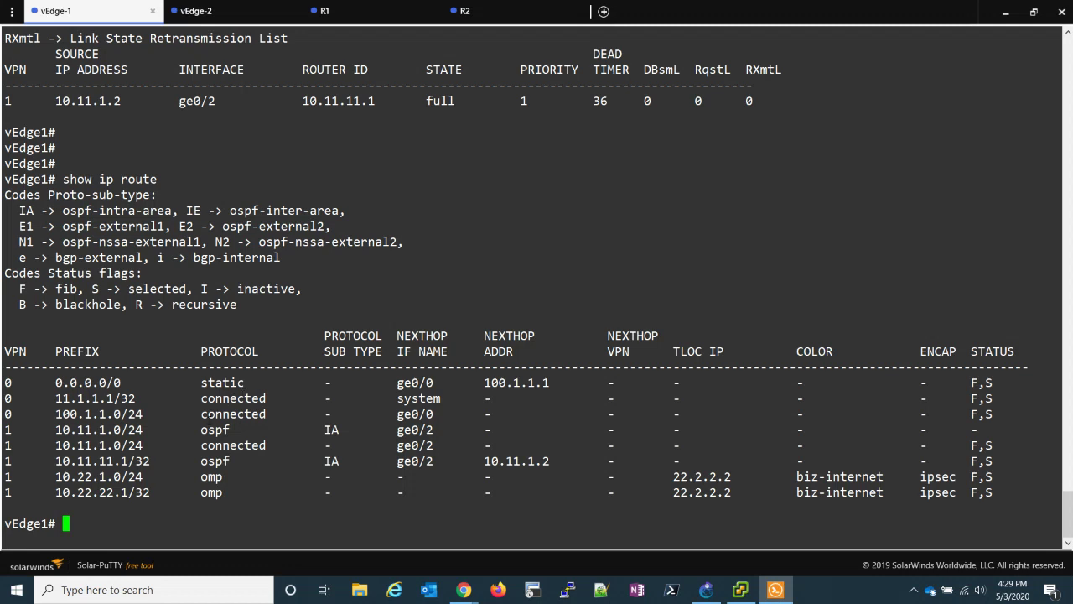
pyautogui.moveTo(201, 429); pyautogui.dragTo(223, 492)
pyautogui.click(165, 522)
# - Run 'sh int | tab' on vEdge-1 and highlight the ge0/0 and ge0/1 interfaces
pyautogui.press('Return')
pyautogui.press('Return')
pyautogui.press('Return')
pyautogui.write('sh i')
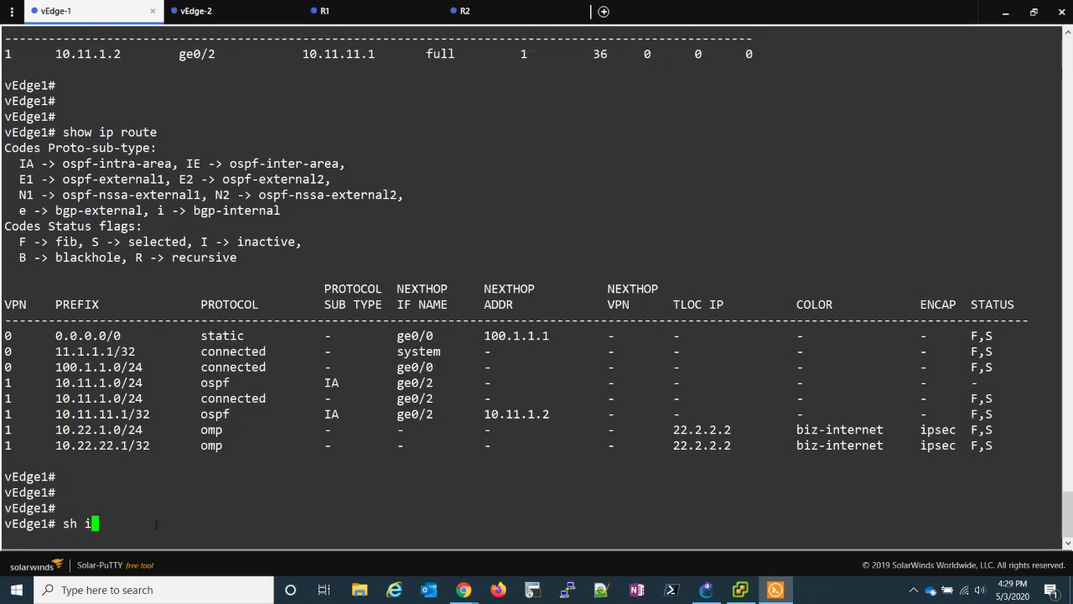
pyautogui.write('nt | tab')
pyautogui.press('Return')
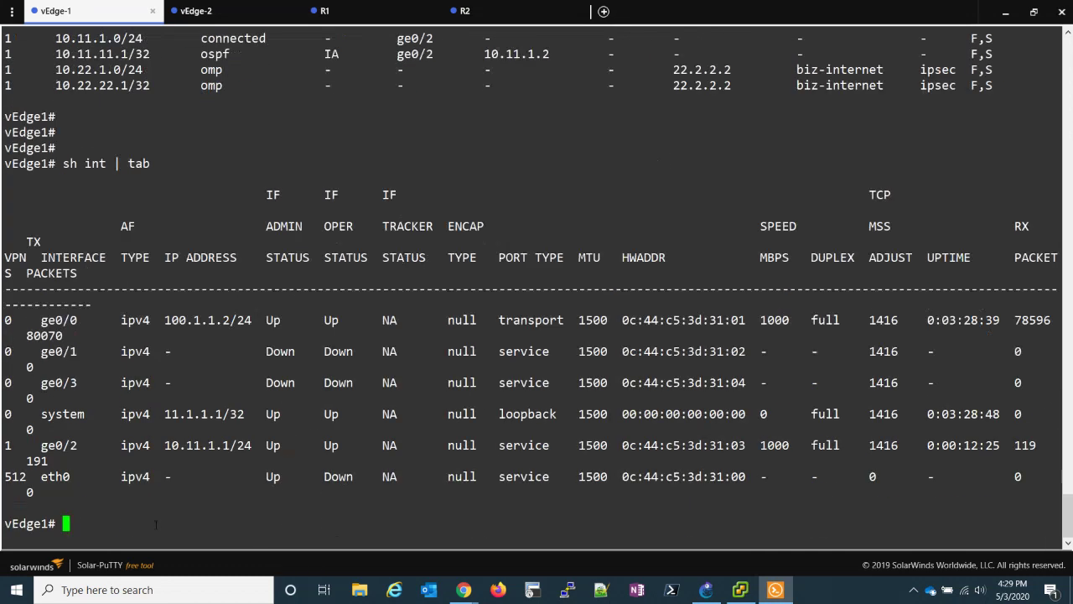
pyautogui.moveTo(85, 319); pyautogui.dragTo(40, 320)
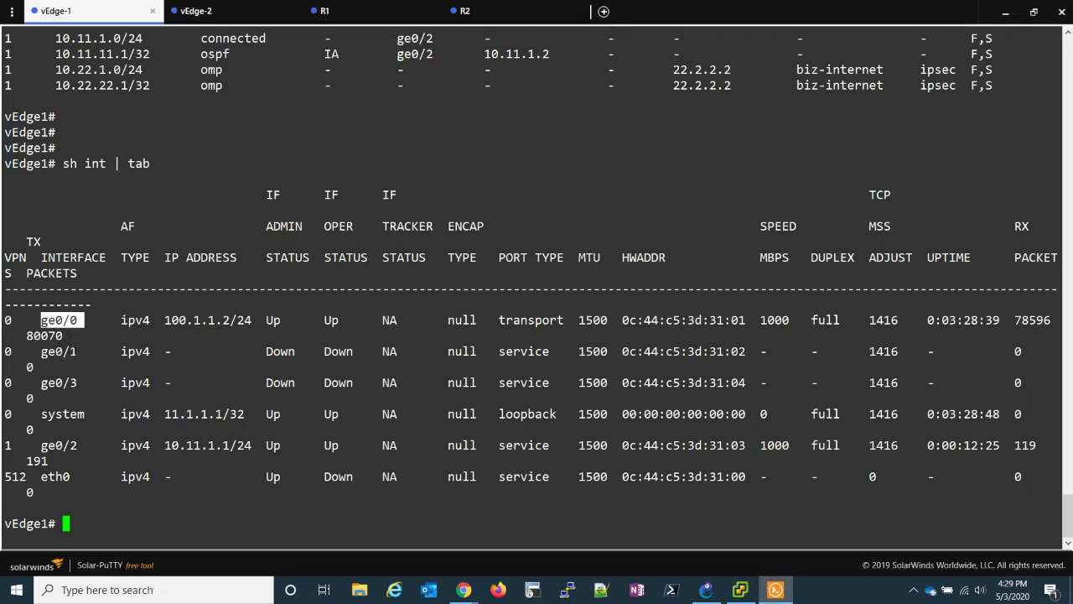
pyautogui.moveTo(77, 351); pyautogui.dragTo(41, 351)
pyautogui.click(90, 353)
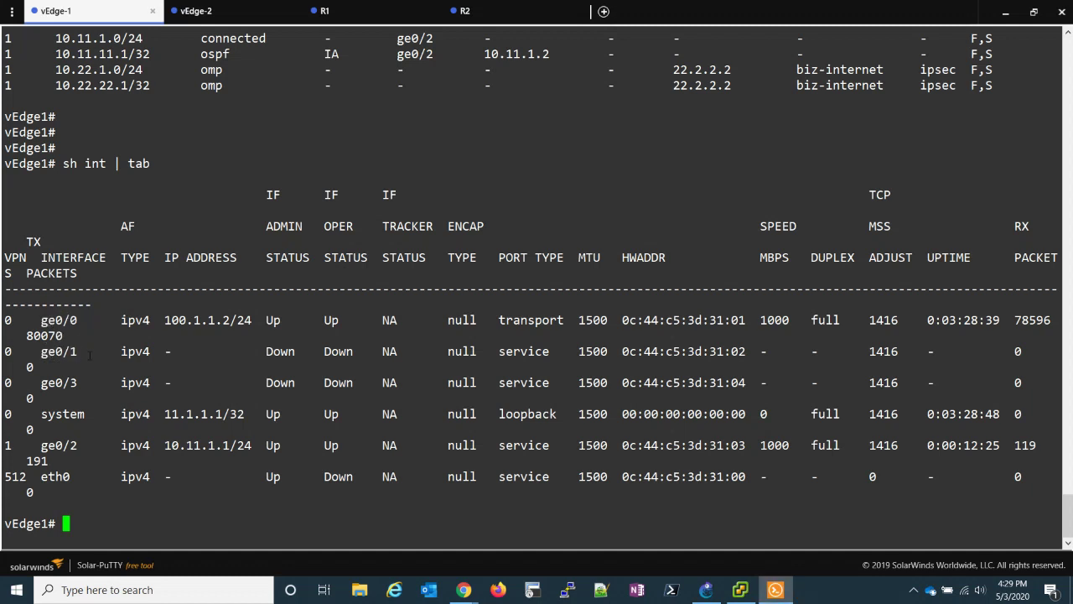